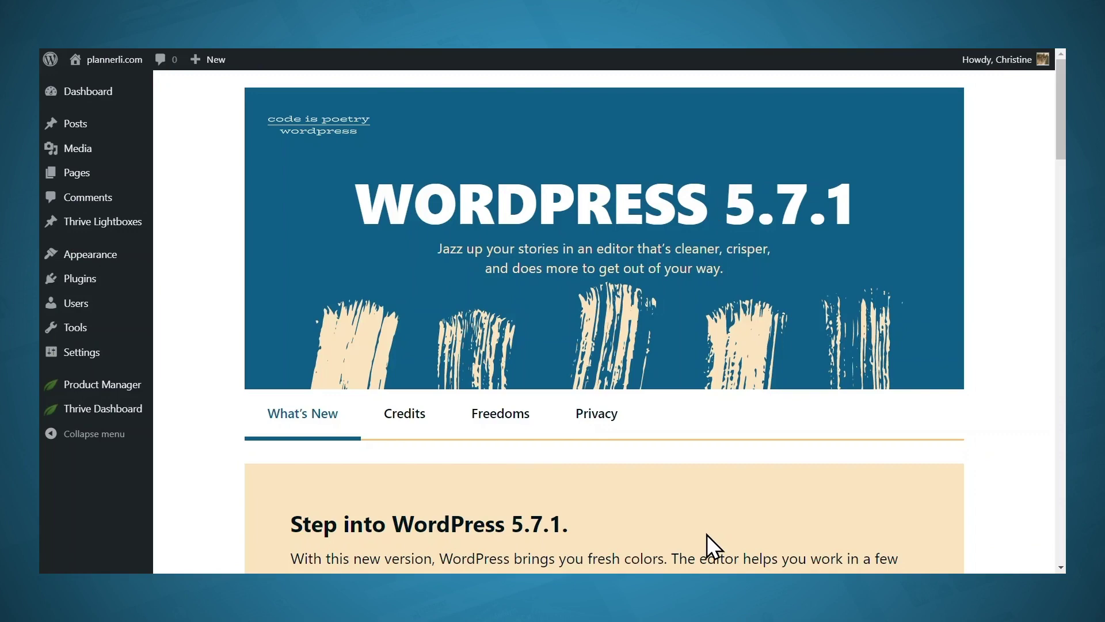
# Step: Open the Generated Homepage from Thrive Theme Builder's templates and start editing its header
pyautogui.moveTo(120, 419)
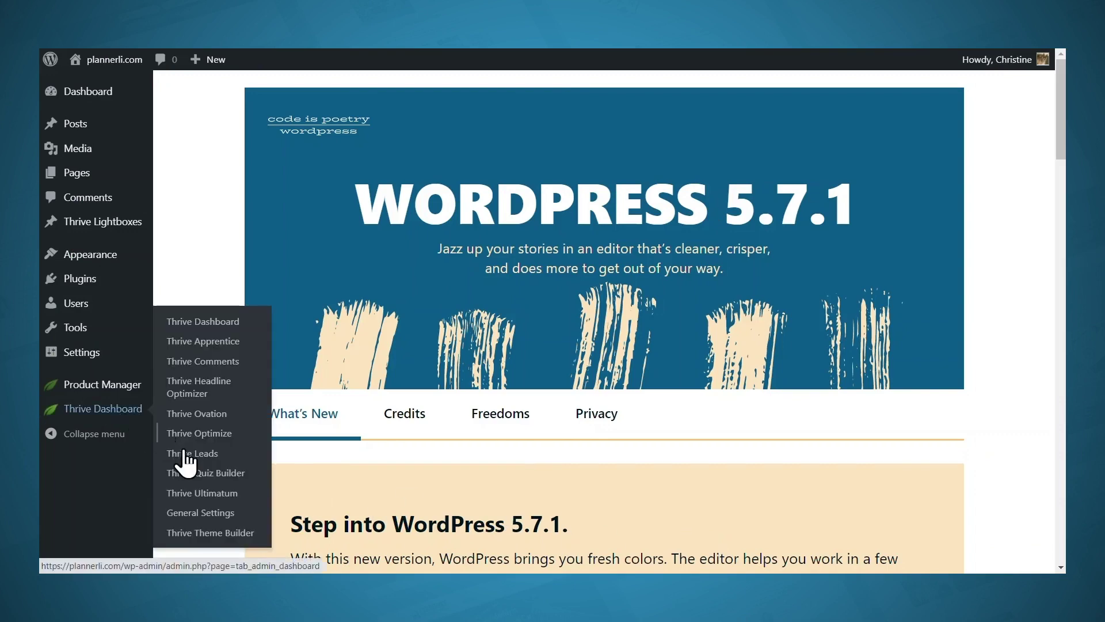
pyautogui.click(203, 535)
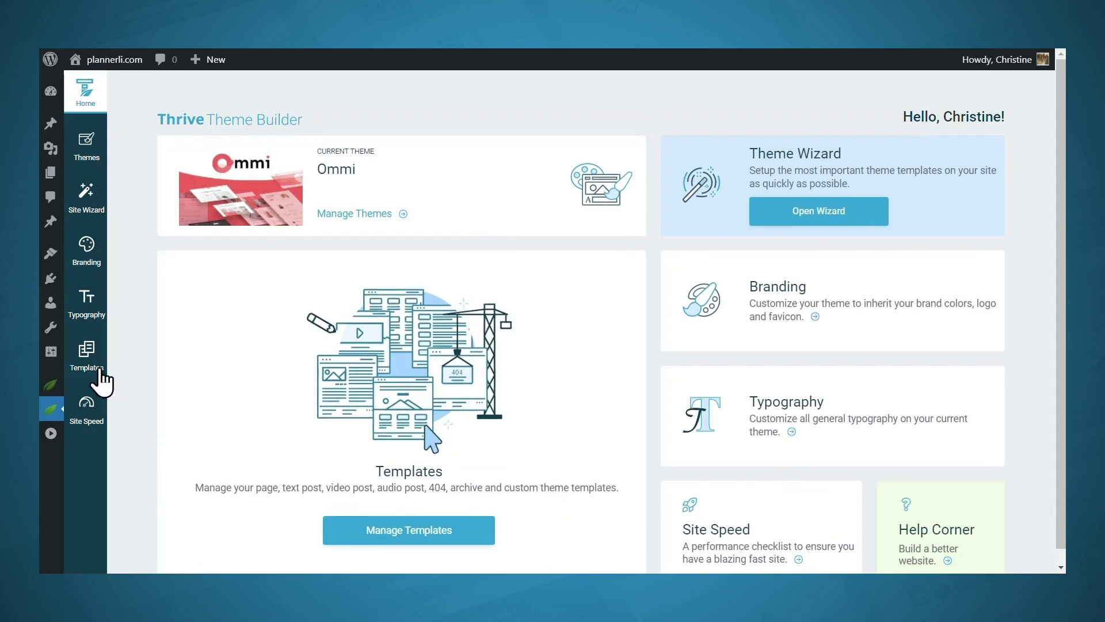
pyautogui.click(88, 361)
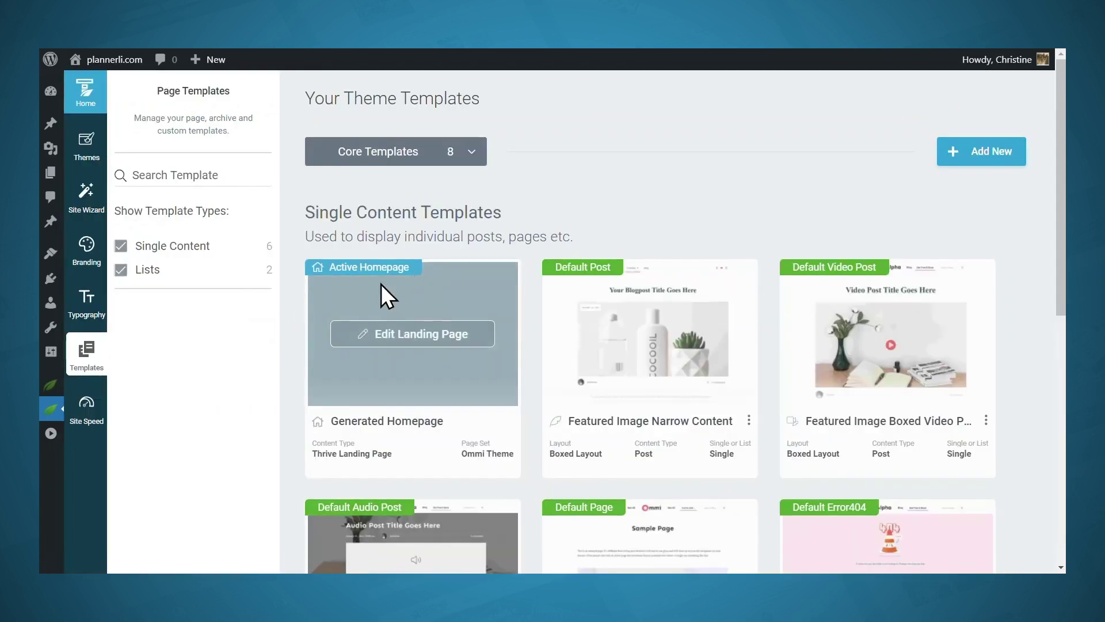
pyautogui.click(427, 345)
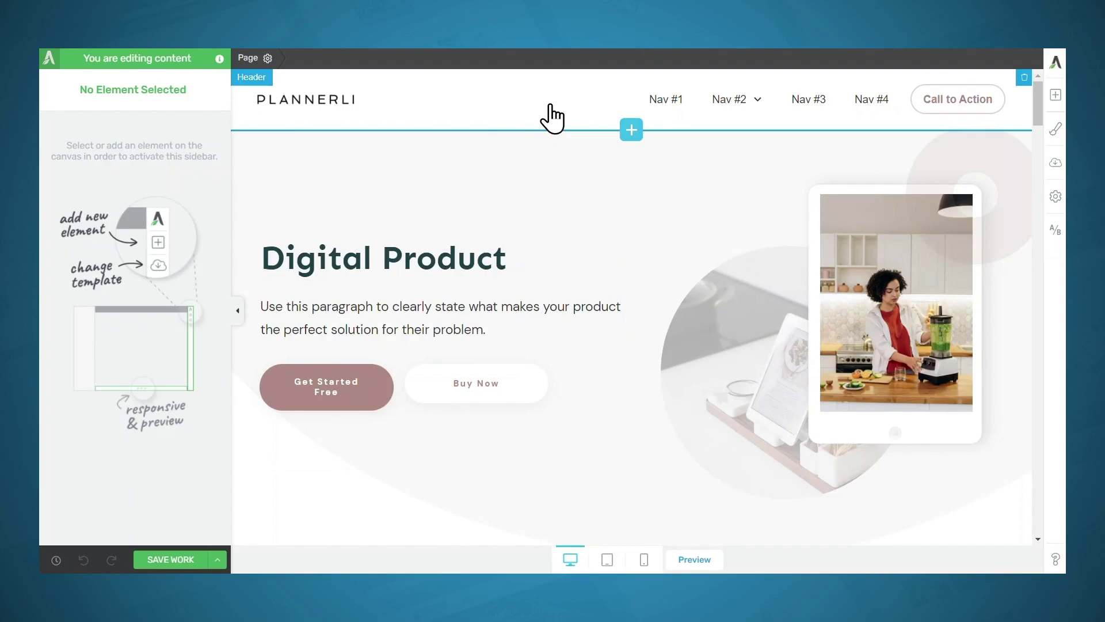
pyautogui.click(552, 117)
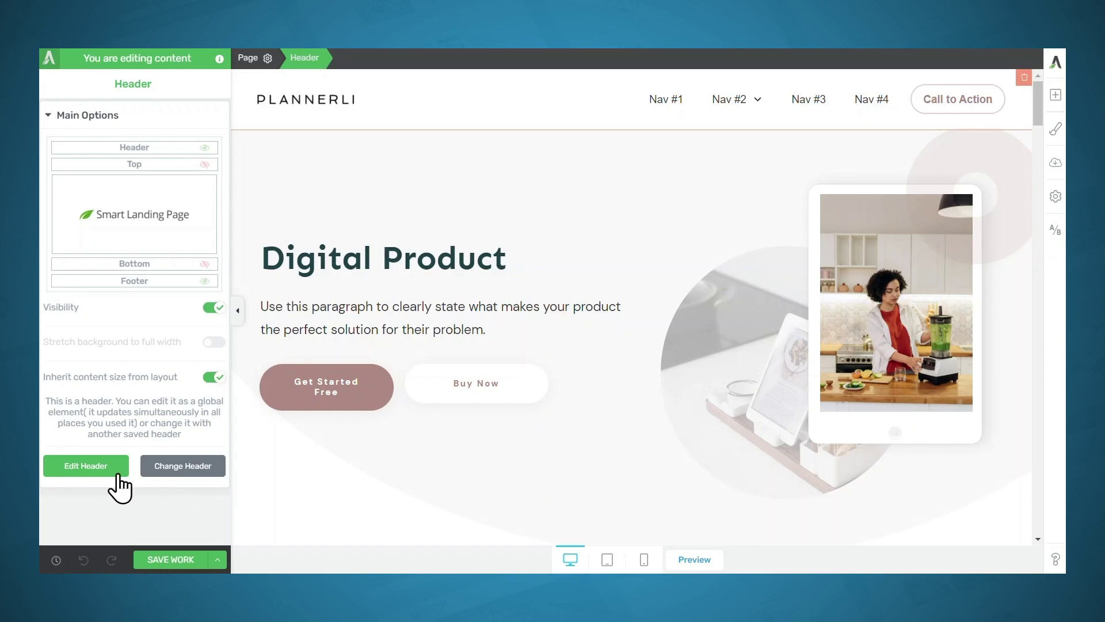
pyautogui.click(85, 466)
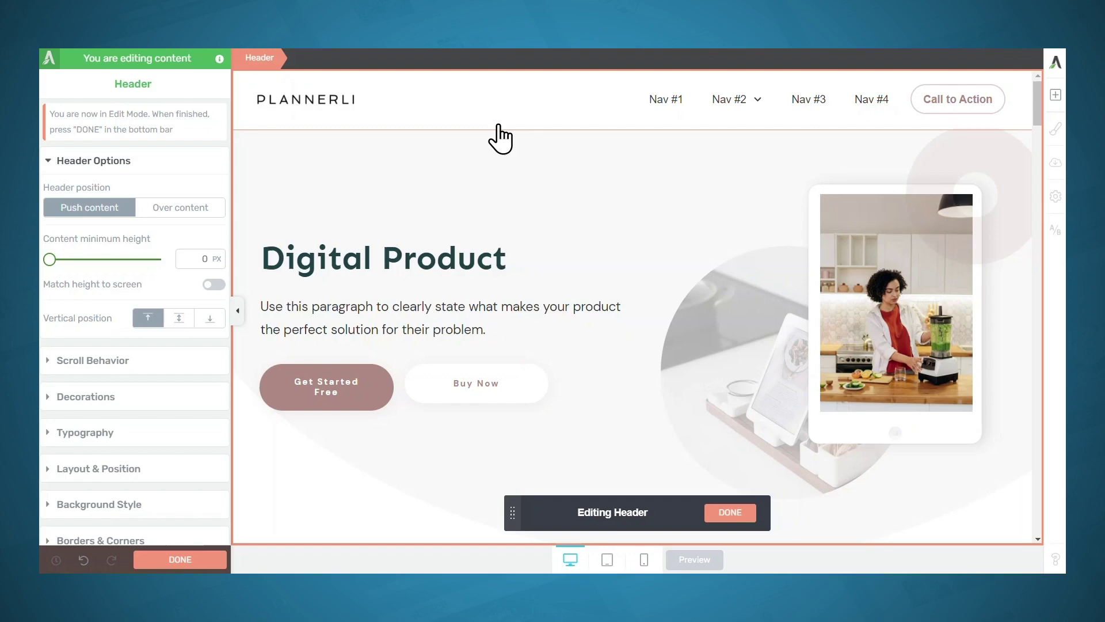
# Step: Examine the settings of the header's navigation column, its Columns container and the header's Background Style
pyautogui.click(544, 121)
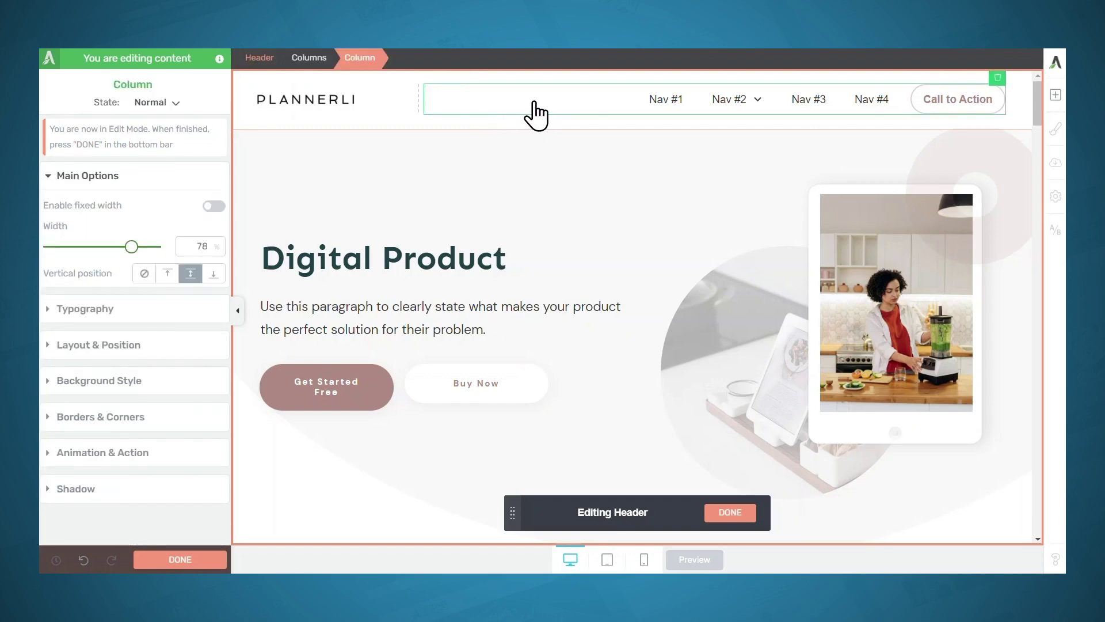
pyautogui.click(309, 58)
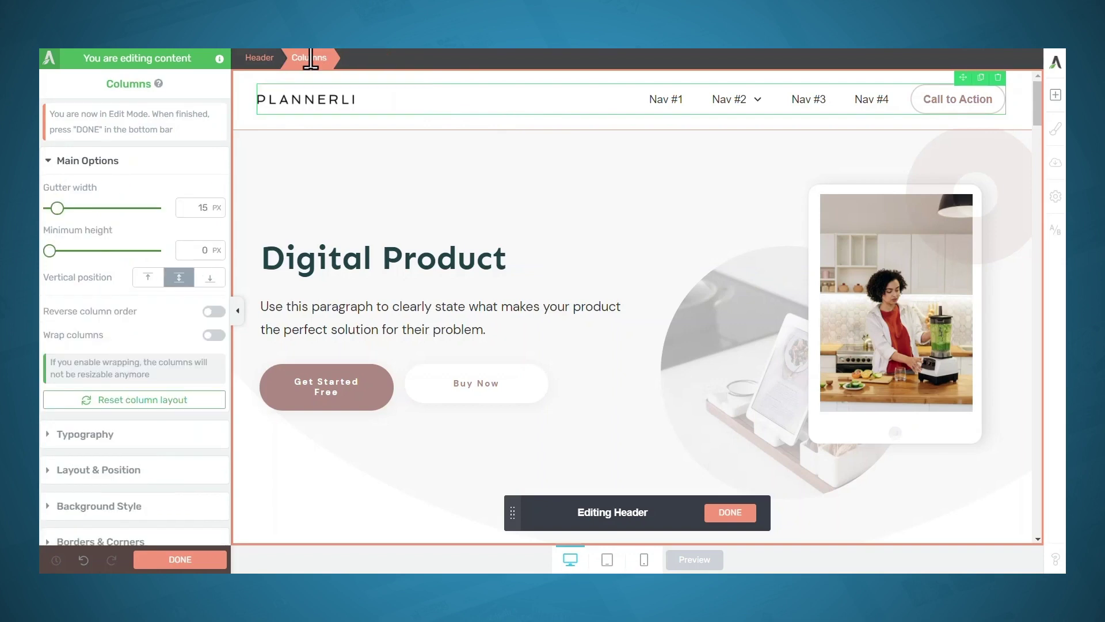
pyautogui.click(268, 58)
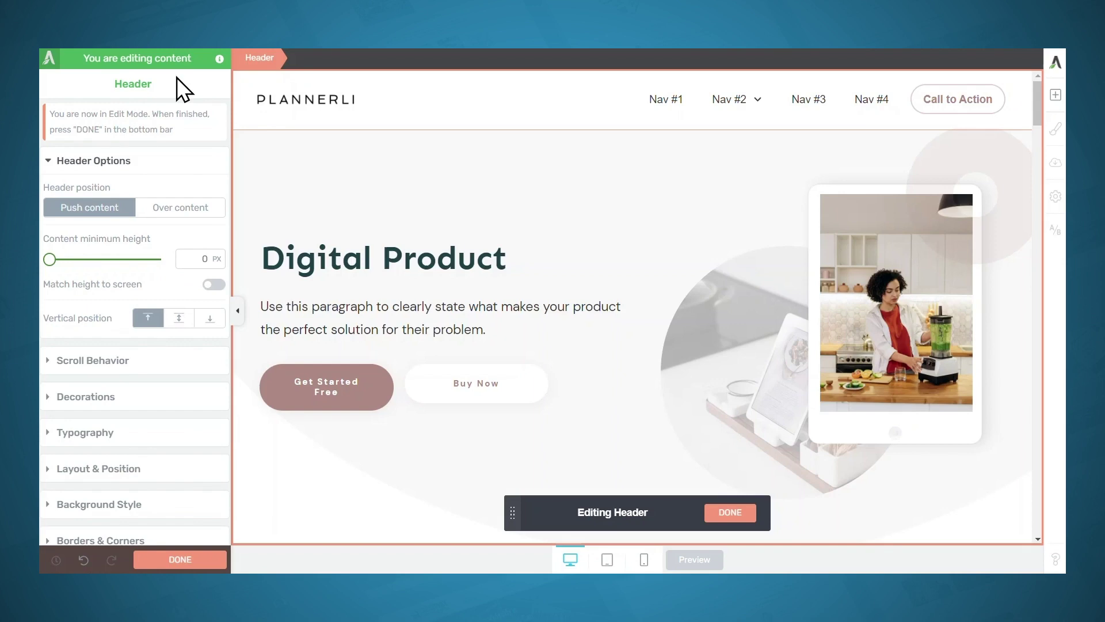
pyautogui.click(487, 112)
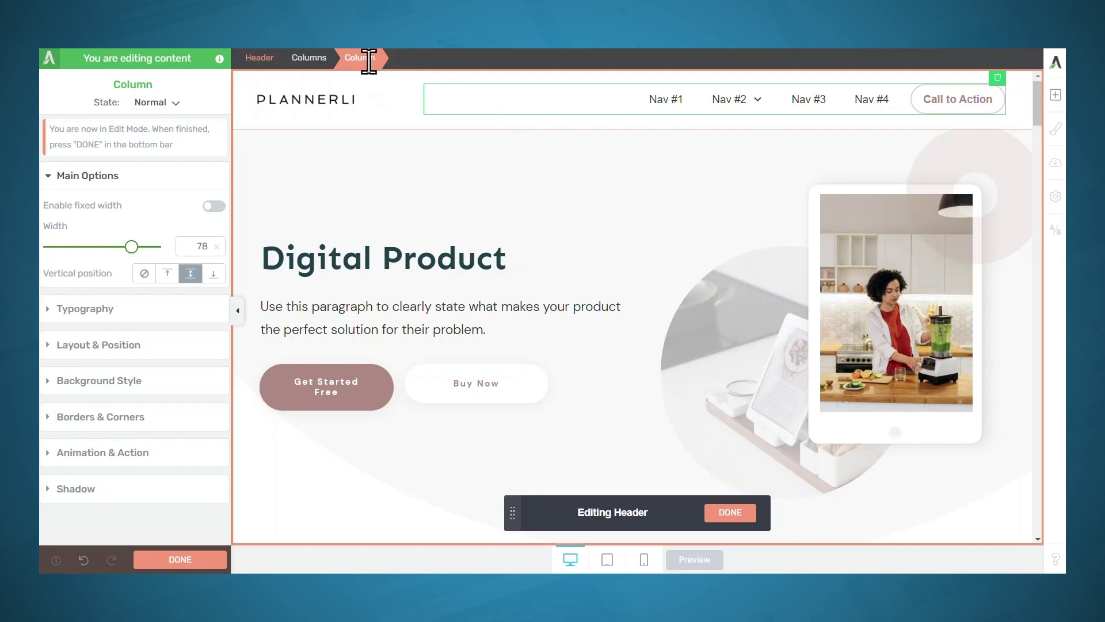
pyautogui.click(257, 60)
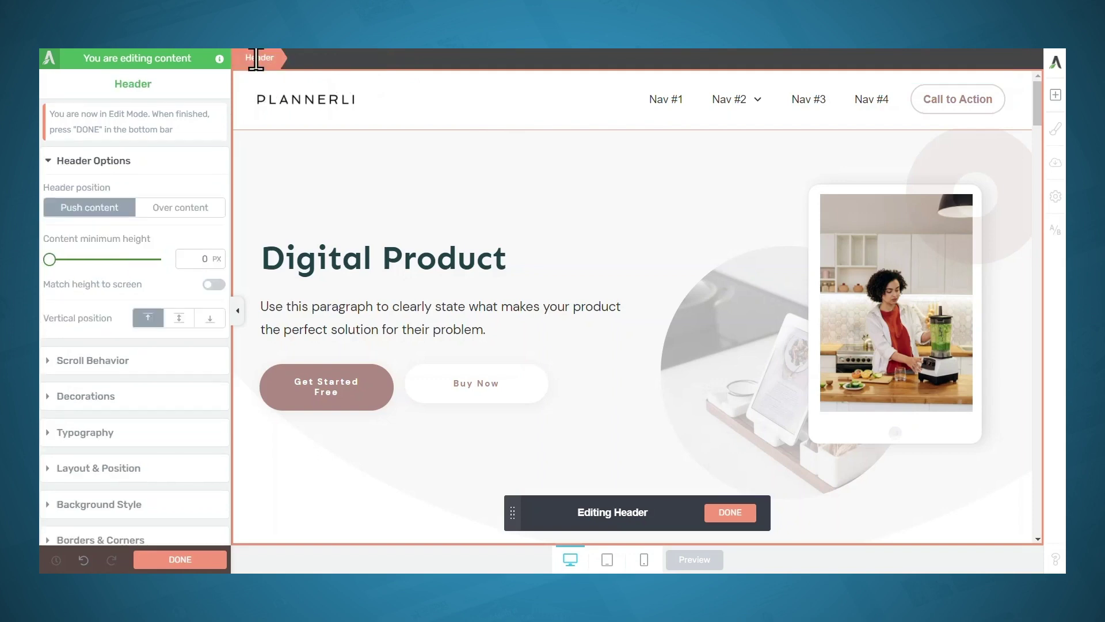
pyautogui.scroll(-2, 116, 457)
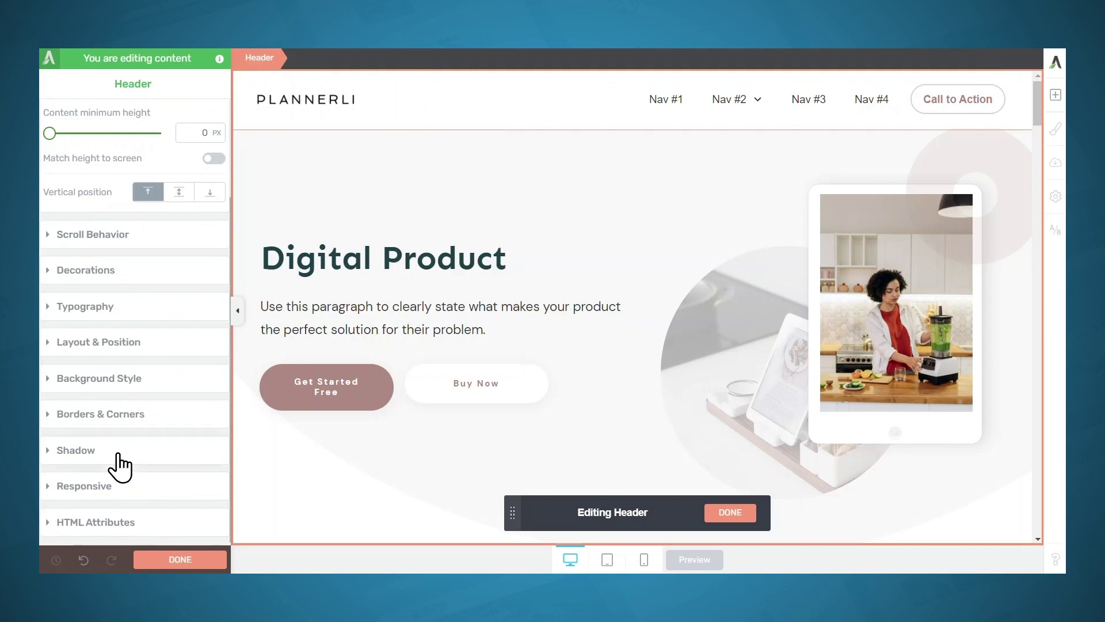
pyautogui.click(119, 387)
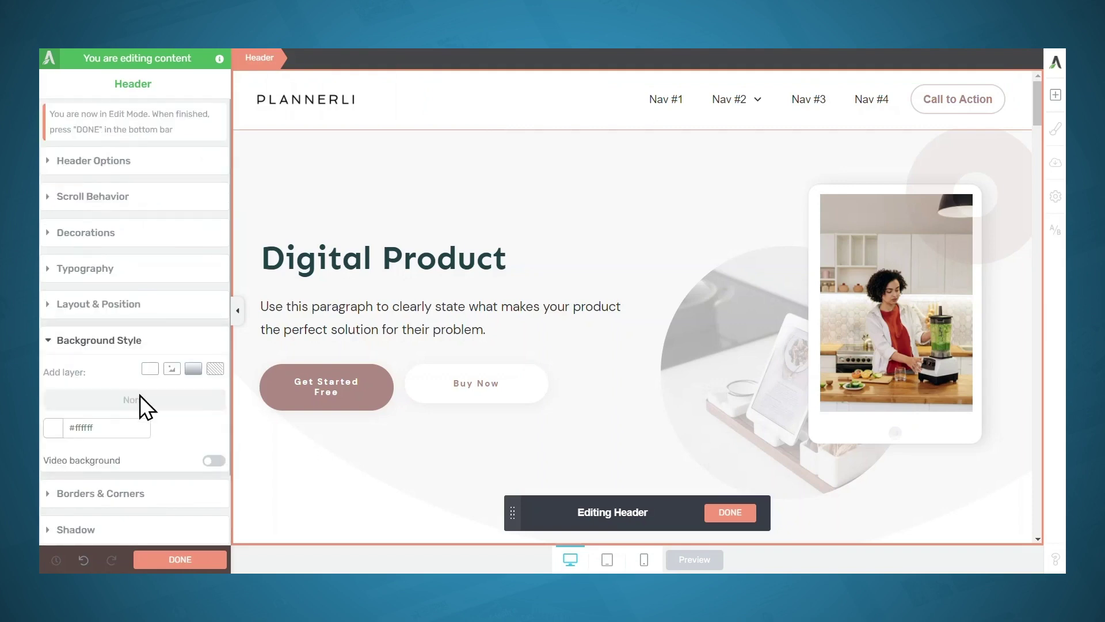
# Step: Rename the header menu items as Blog, Customizable Planners, About, Contact and Free Printables
pyautogui.click(668, 103)
pyautogui.tripleClick(667, 101)
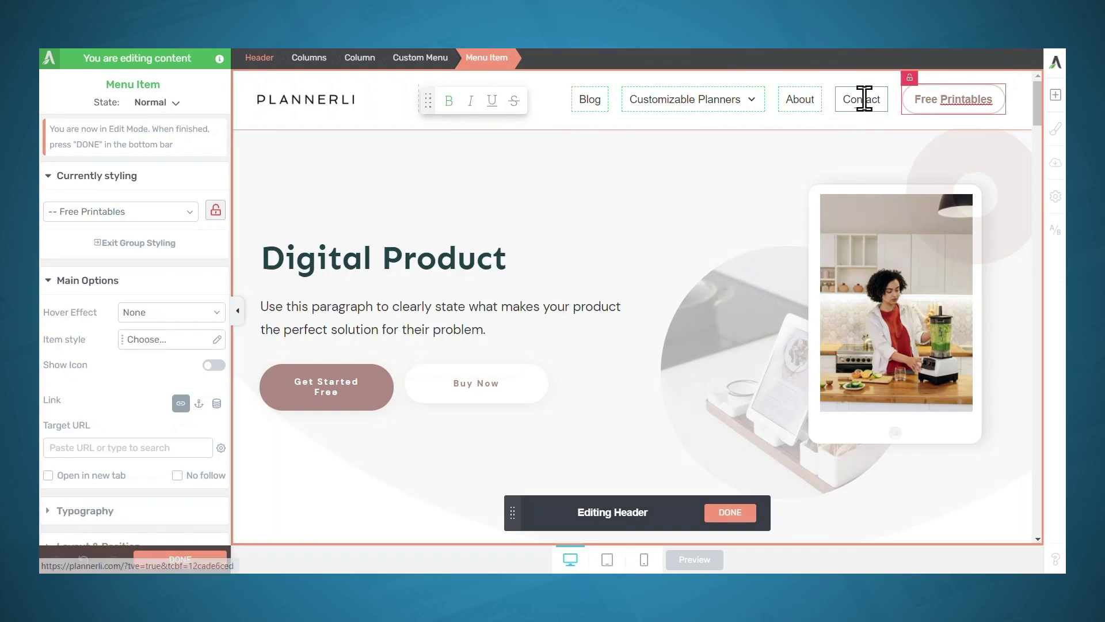
# Step: Set the text color of the top-level menu items to the Accent Transparent theme color, #ab8682
pyautogui.doubleClick(864, 99)
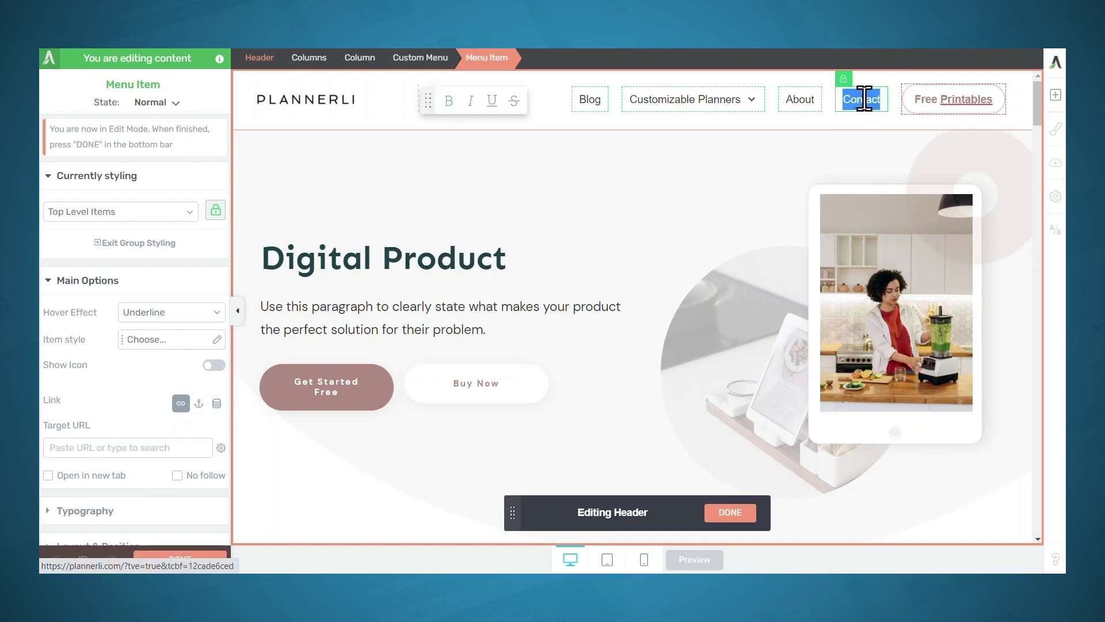
pyautogui.click(85, 511)
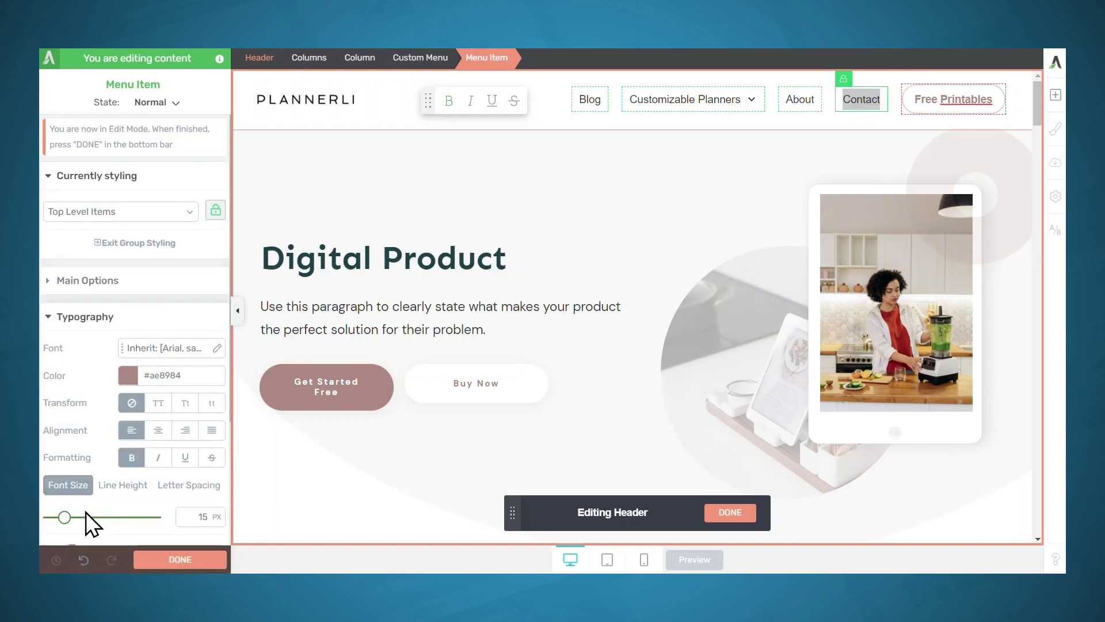
pyautogui.click(128, 376)
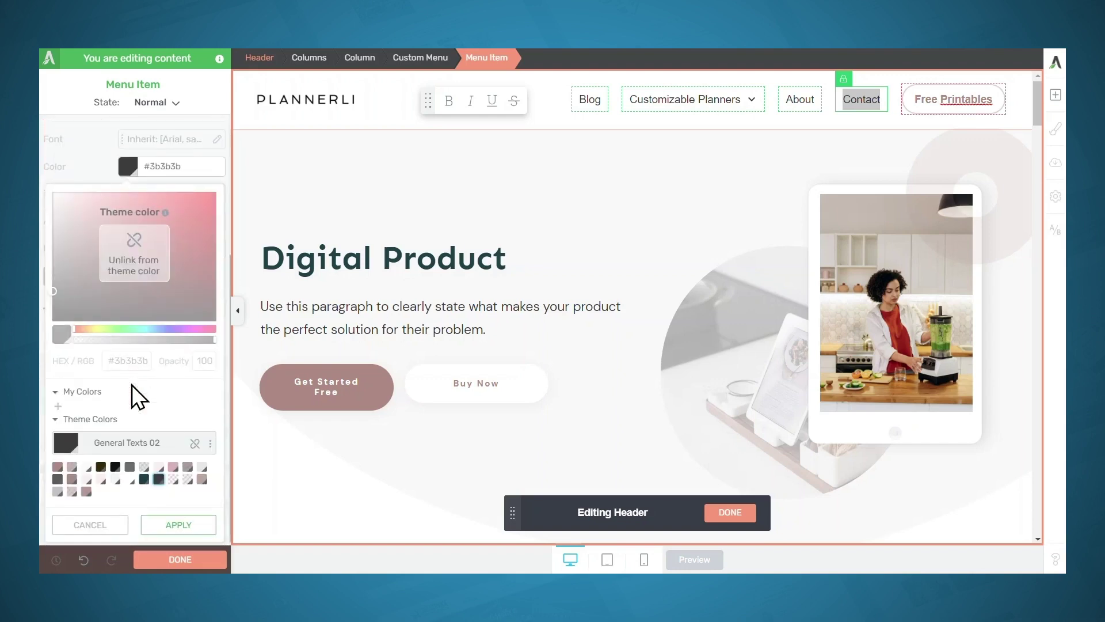
pyautogui.click(86, 491)
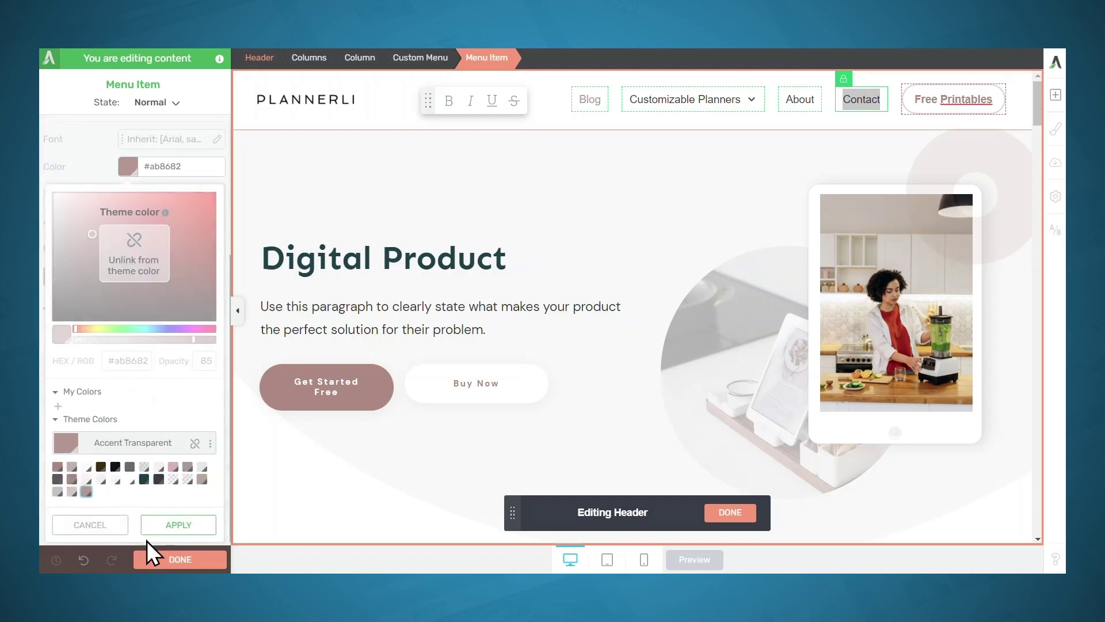
pyautogui.click(173, 524)
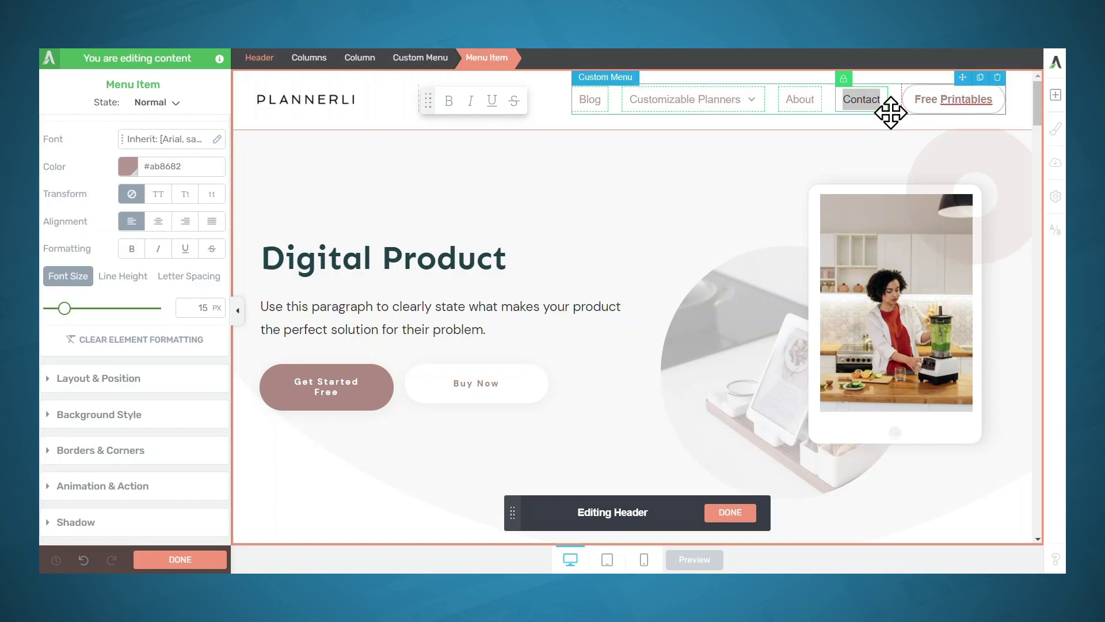
# Step: Rename the Customizable Planners sub-items as Planner inserts and Covers and Binding, and finish editing the header
pyautogui.click(844, 93)
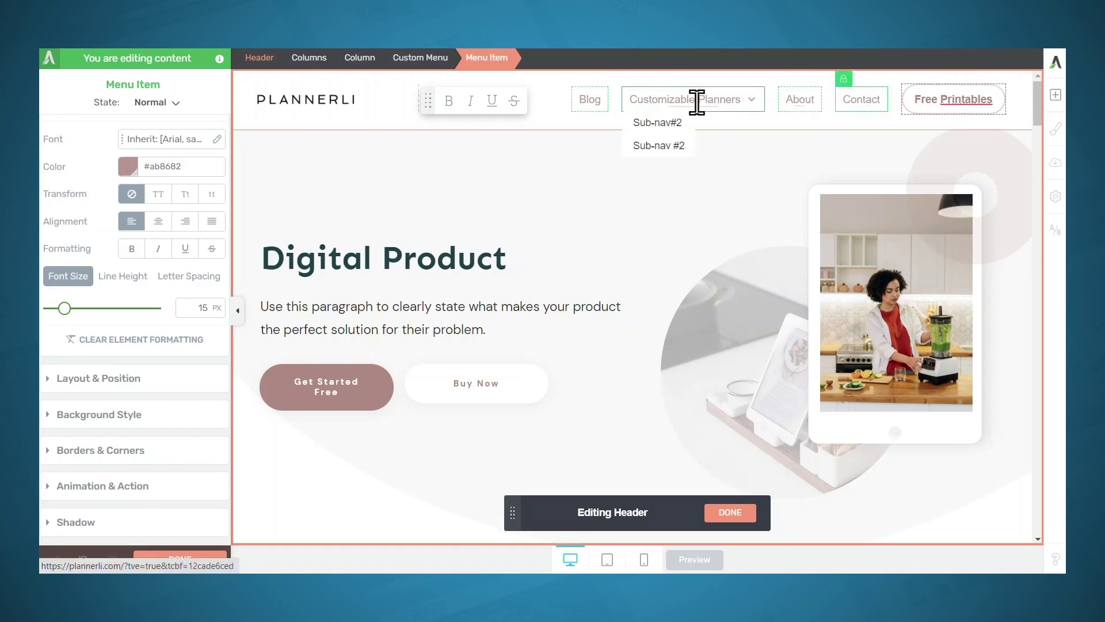
pyautogui.click(829, 102)
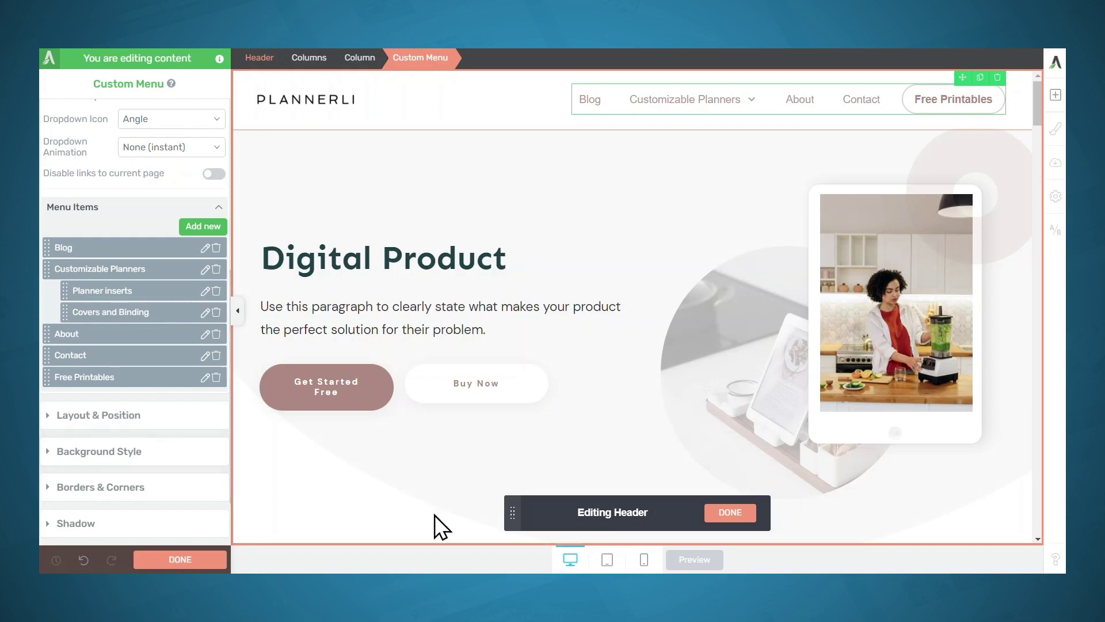
pyautogui.click(730, 512)
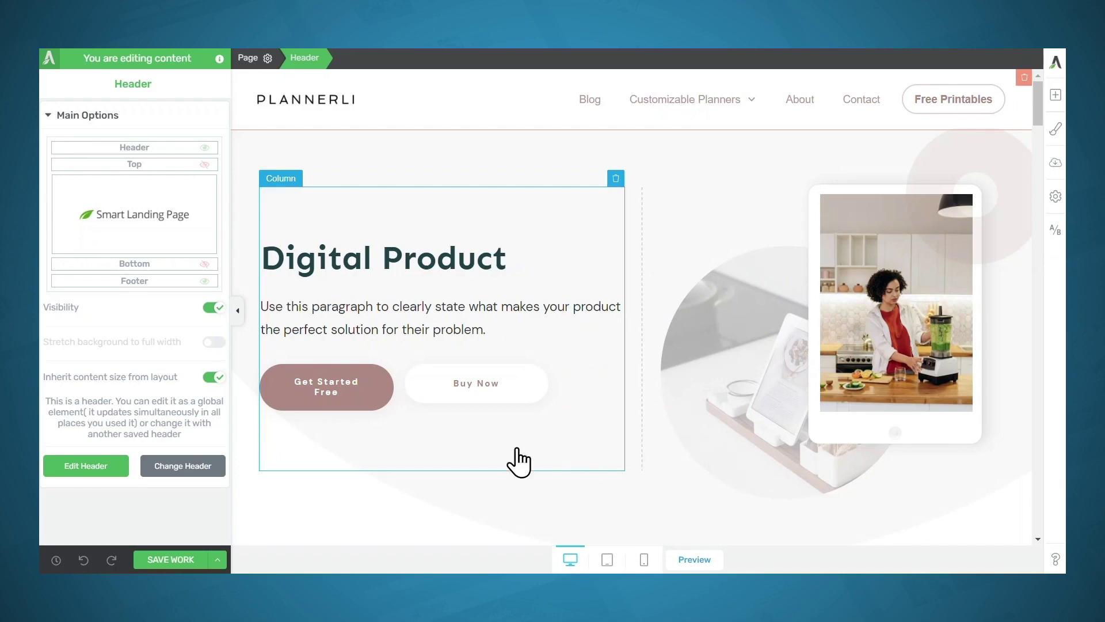
# Step: Delete the Get Started Free and Buy Now buttons from the hero section, together with their emptied columns
pyautogui.moveTo(444, 382)
pyautogui.click(541, 355)
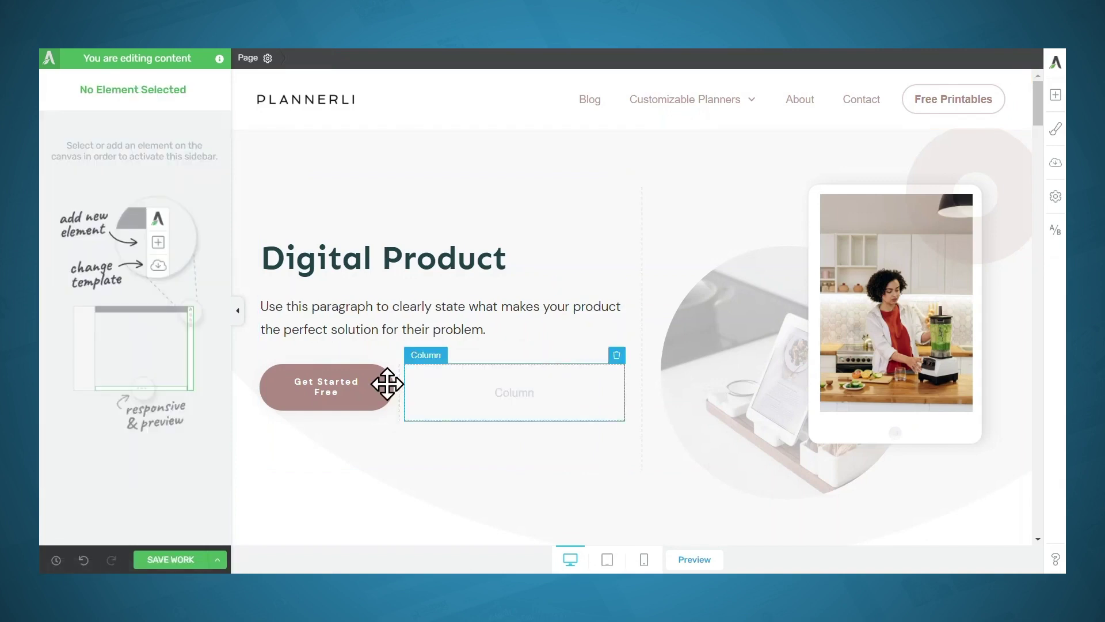
pyautogui.click(385, 356)
pyautogui.click(443, 408)
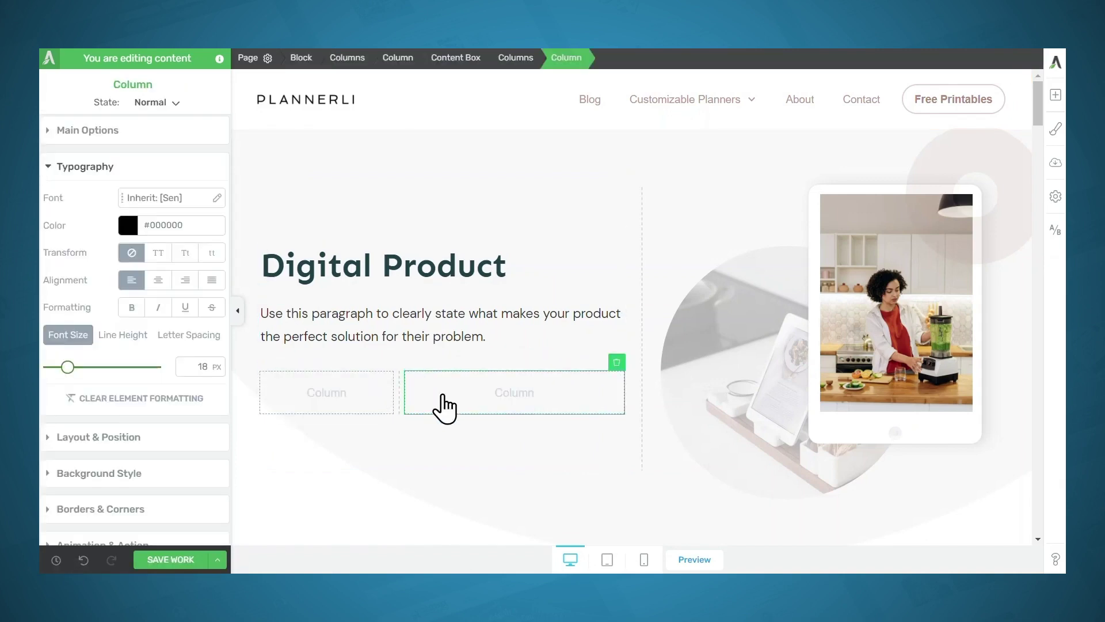
pyautogui.click(507, 58)
pyautogui.click(617, 362)
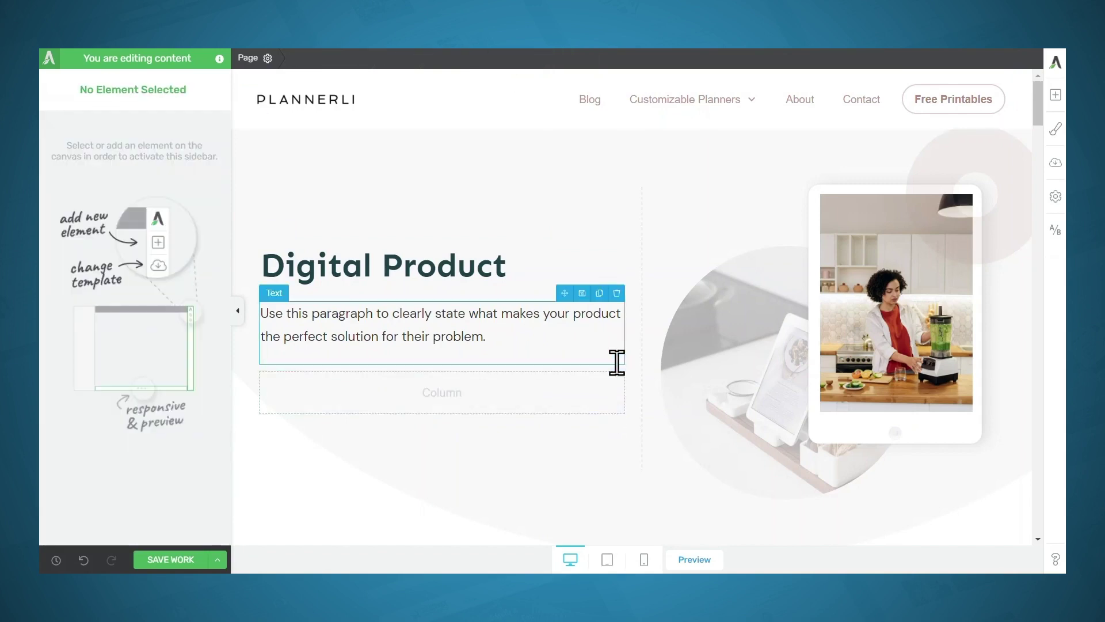
pyautogui.click(616, 363)
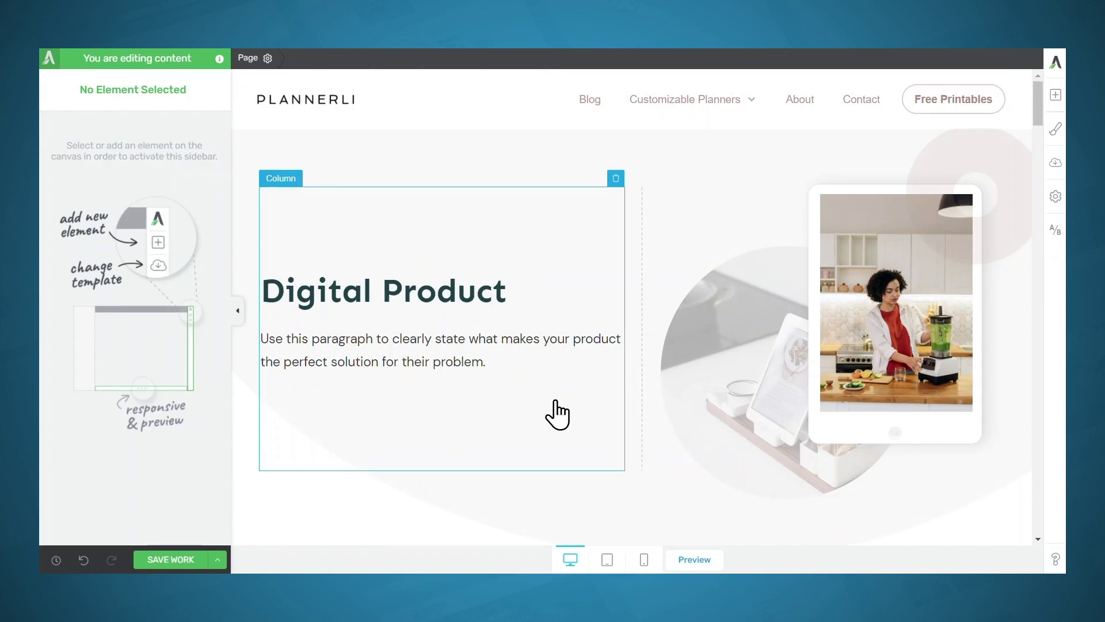
# Step: Insert a Lead Generation form with the Opt-in 04 template below the hero paragraph
pyautogui.click(1055, 95)
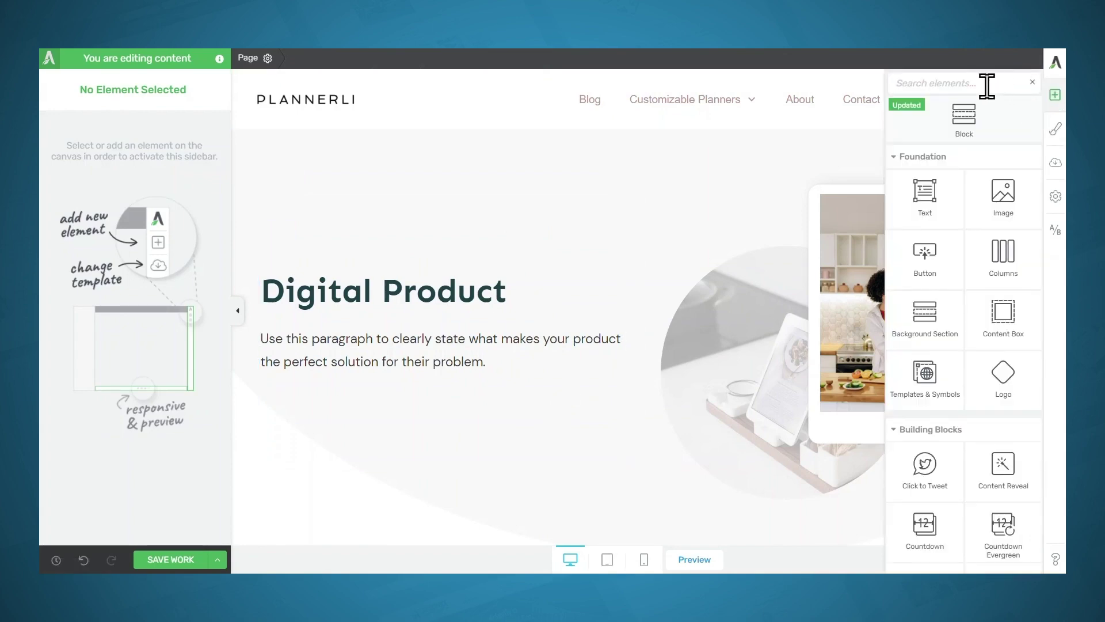
pyautogui.write('lead')
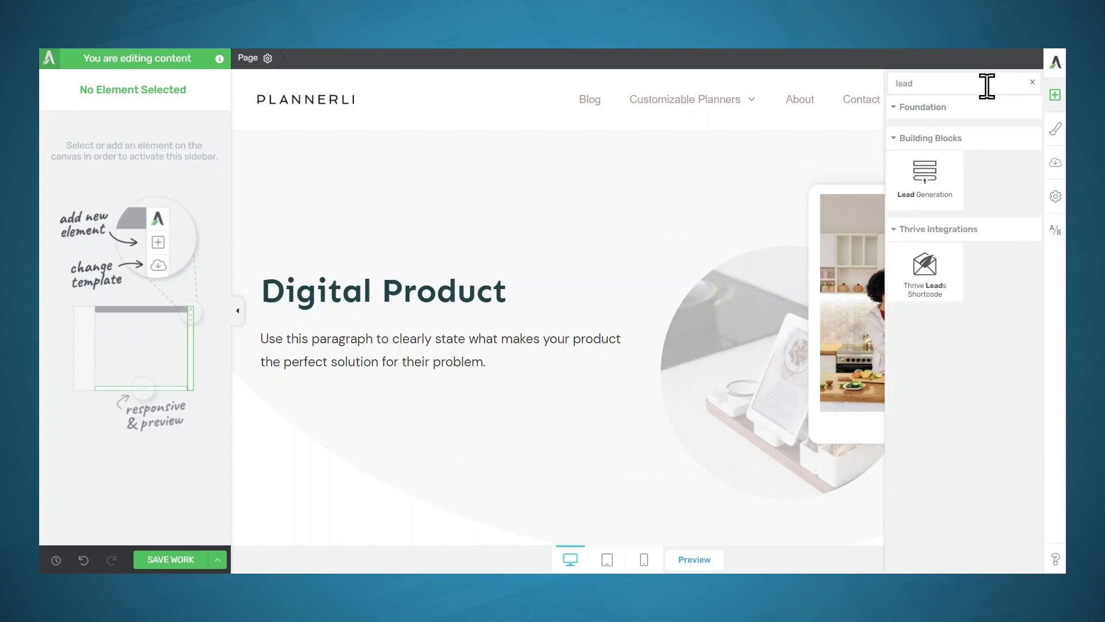
pyautogui.moveTo(941, 187); pyautogui.dragTo(486, 377)
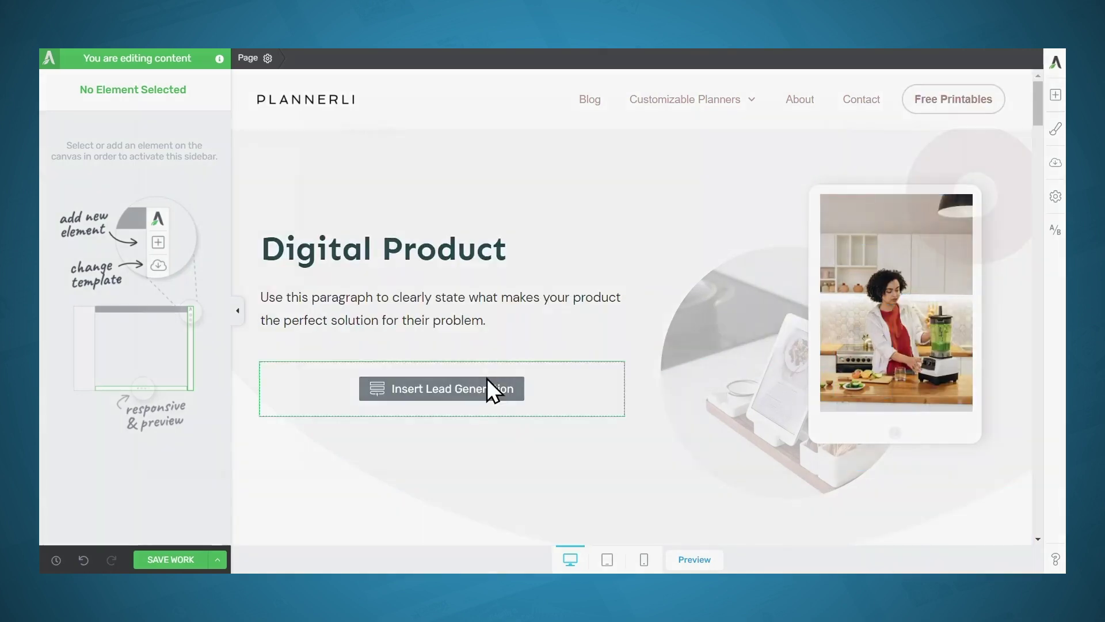
pyautogui.scroll(-5, 530, 309)
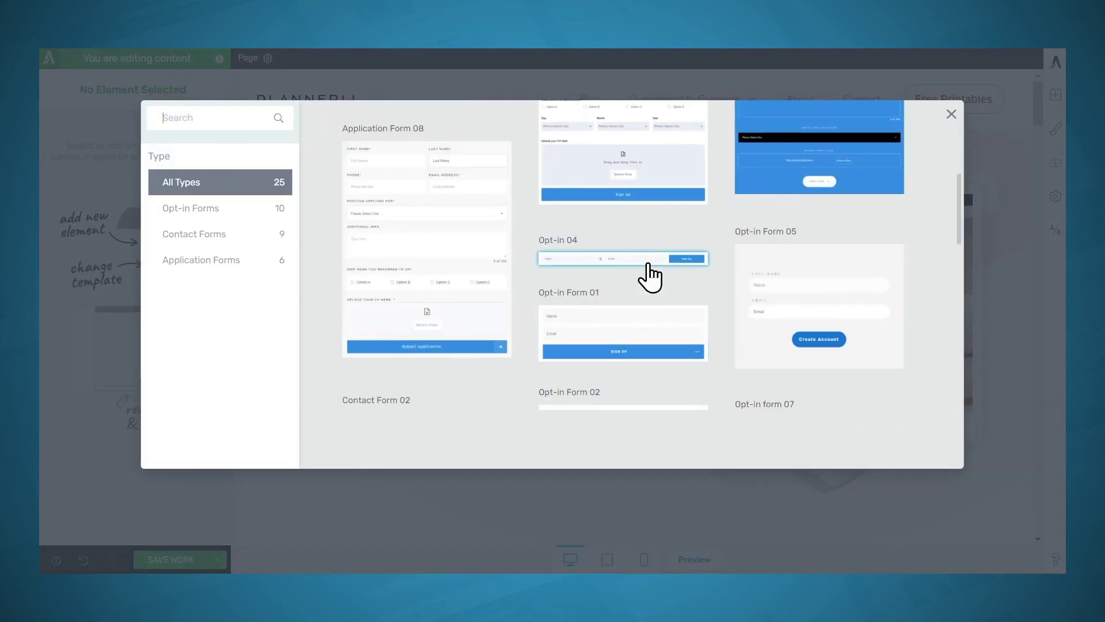
pyautogui.click(651, 260)
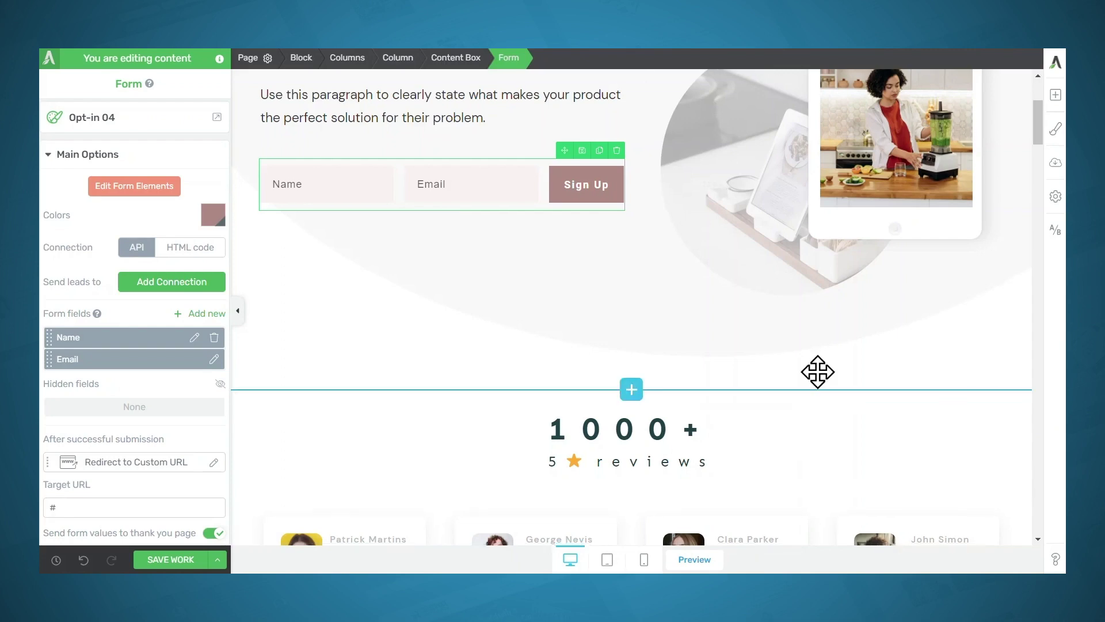
# Step: Examine the reviews, Product Main Benefits and video presentation blocks further down the homepage
pyautogui.scroll(-5, 816, 371)
pyautogui.click(804, 142)
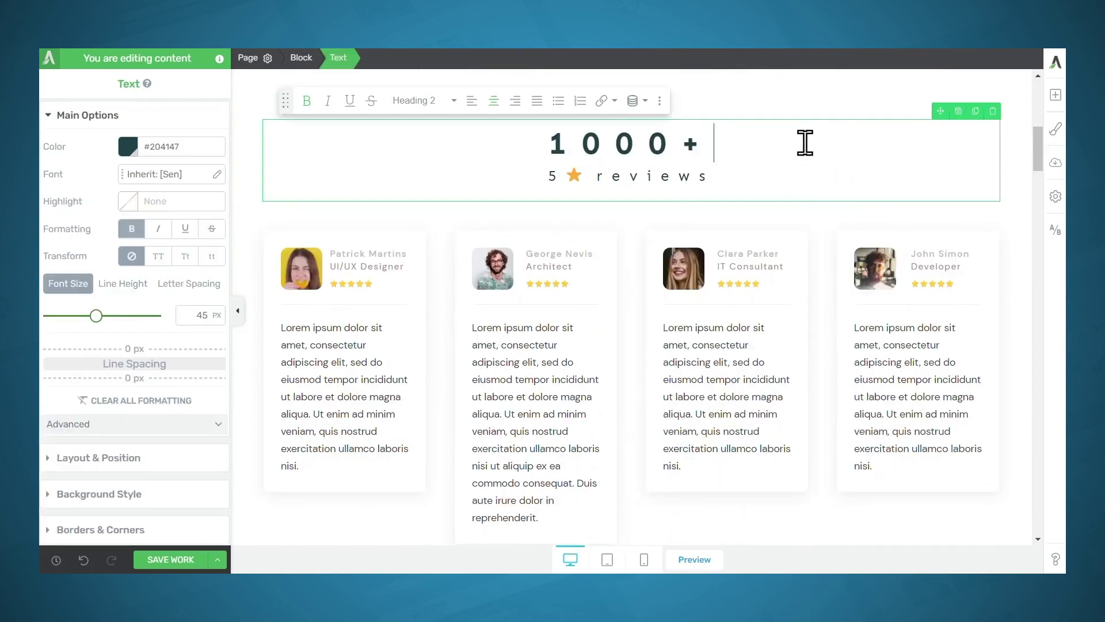
pyautogui.click(300, 58)
pyautogui.scroll(-7, 825, 253)
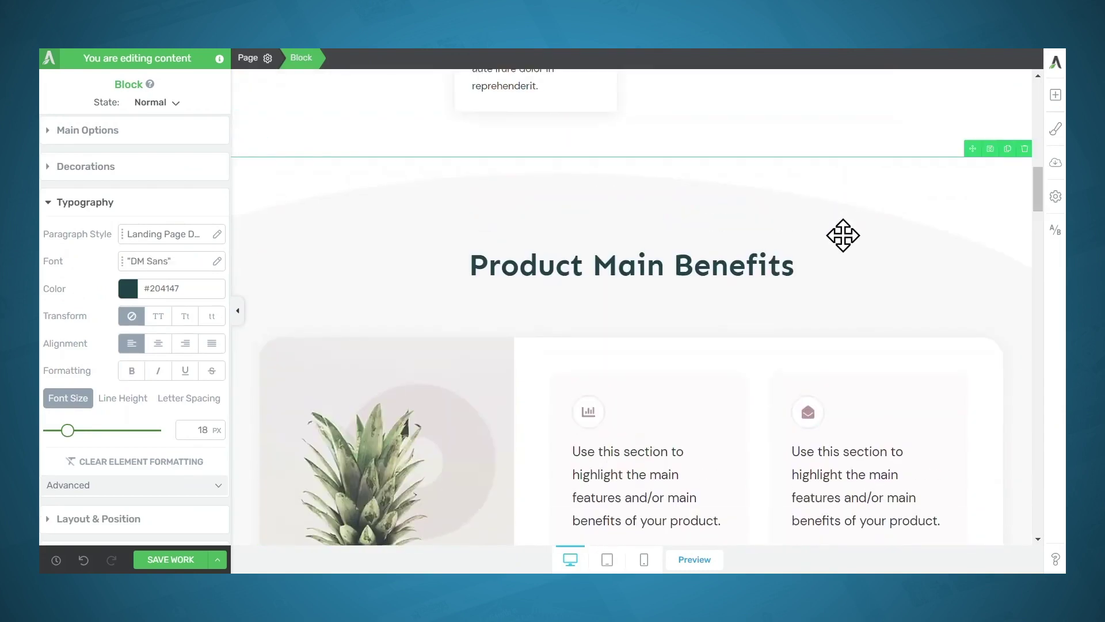
pyautogui.scroll(-7, 789, 224)
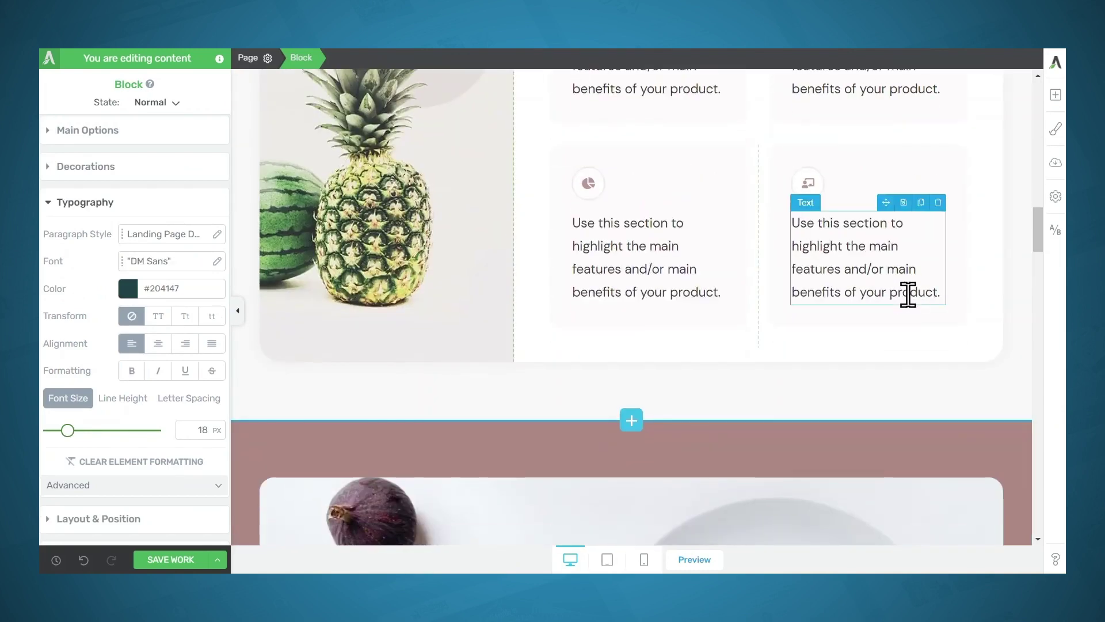
pyautogui.scroll(-5, 908, 291)
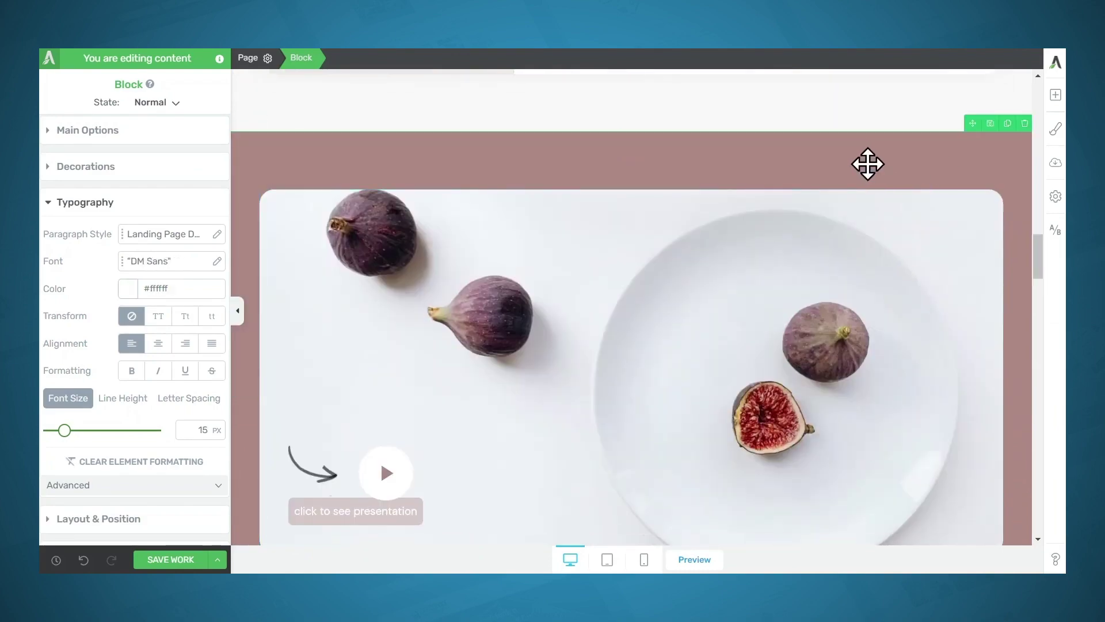
# Step: Delete the 1000+ five-star reviews block between the hero section and Product Main Benefits
pyautogui.scroll(-7, 1036, 219)
pyautogui.scroll(20, 997, 249)
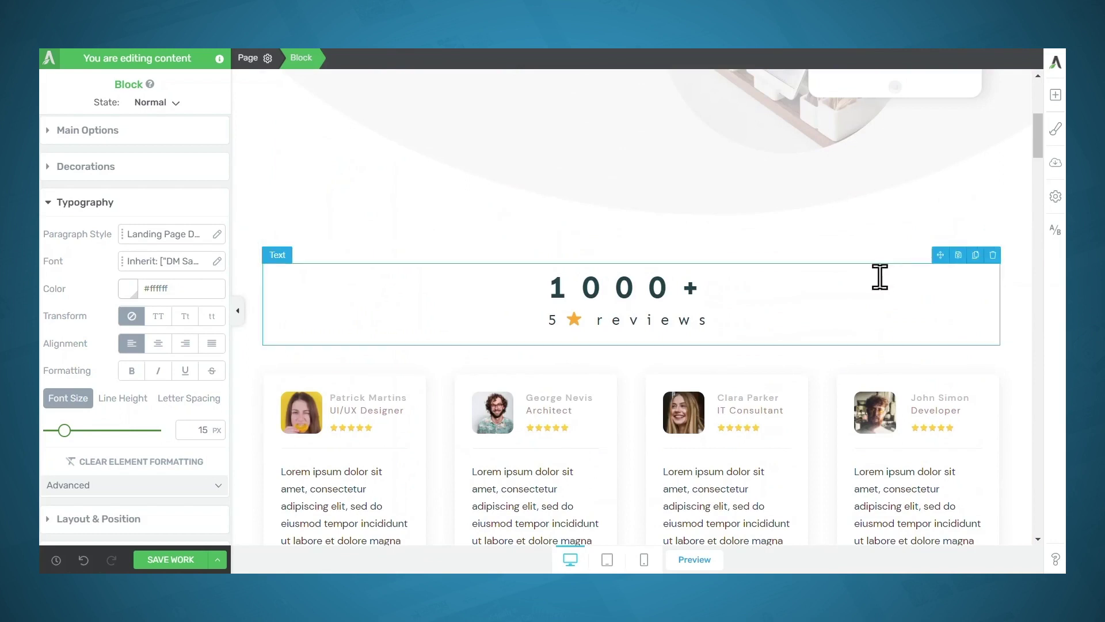
pyautogui.click(894, 259)
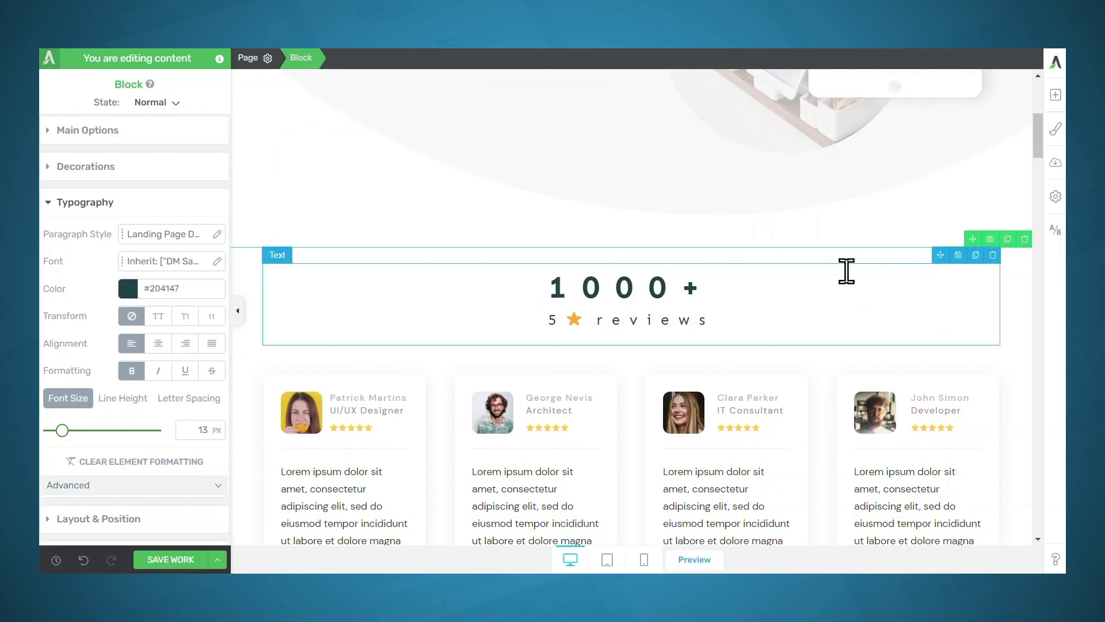
pyautogui.click(1025, 239)
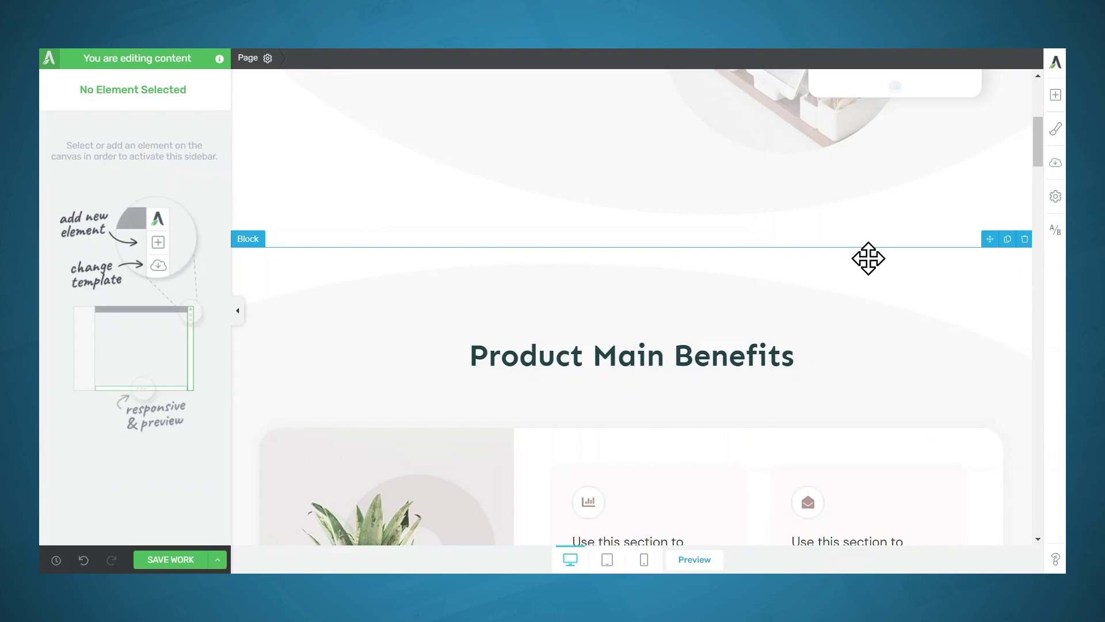
# Step: Open the block library for a new block above Product Main Benefits and set its filter to Show me all the blocks!
pyautogui.moveTo(621, 243)
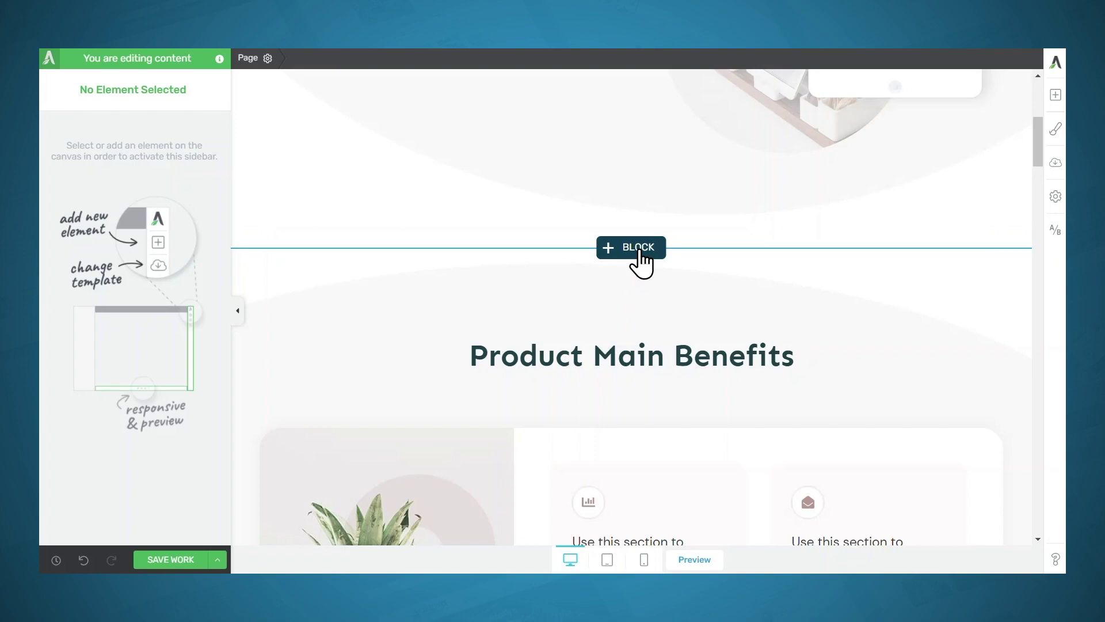
pyautogui.click(639, 253)
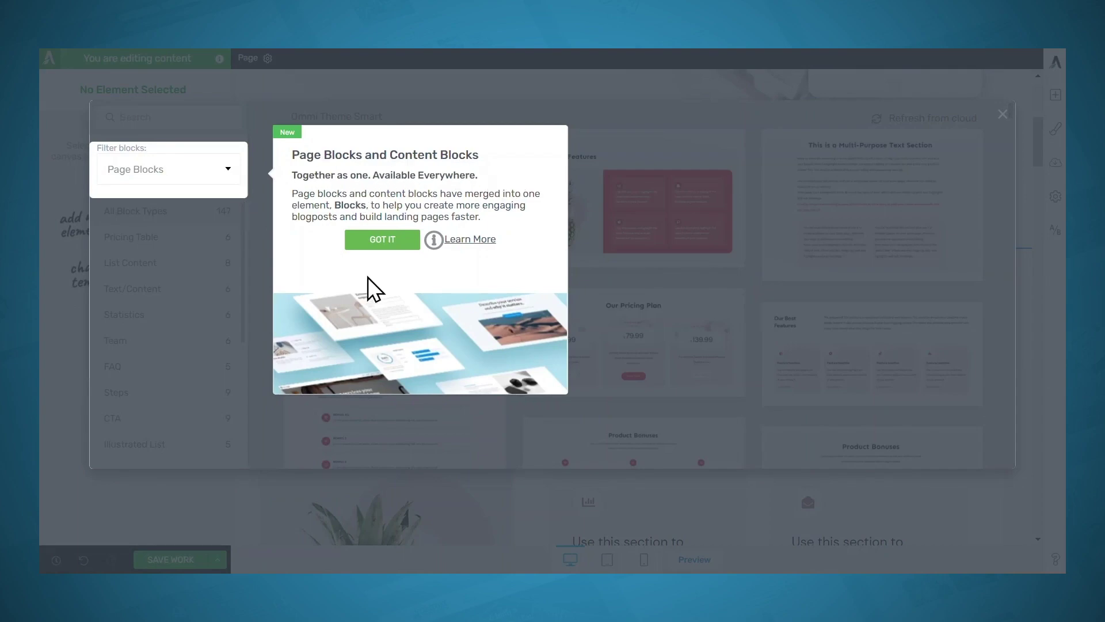
pyautogui.click(383, 241)
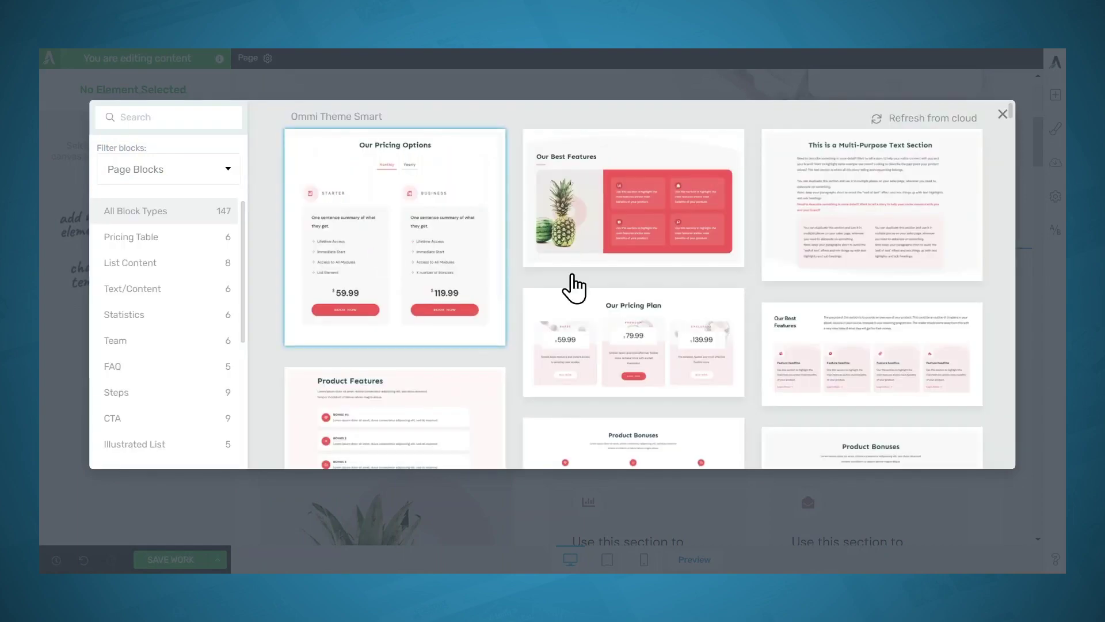
pyautogui.scroll(-10, 993, 313)
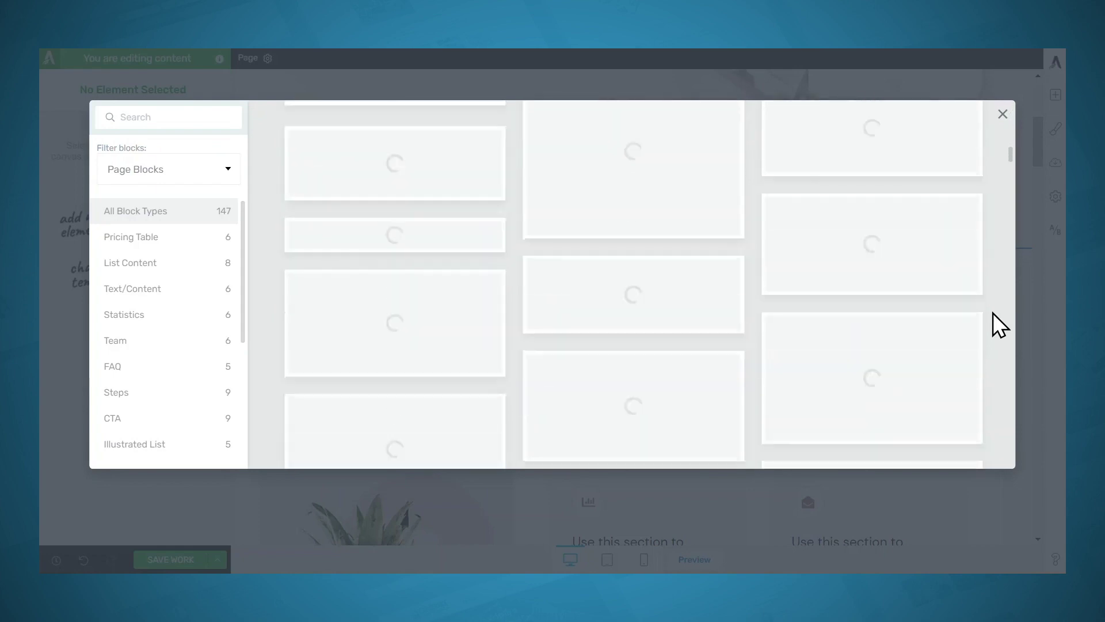
pyautogui.scroll(10, 993, 314)
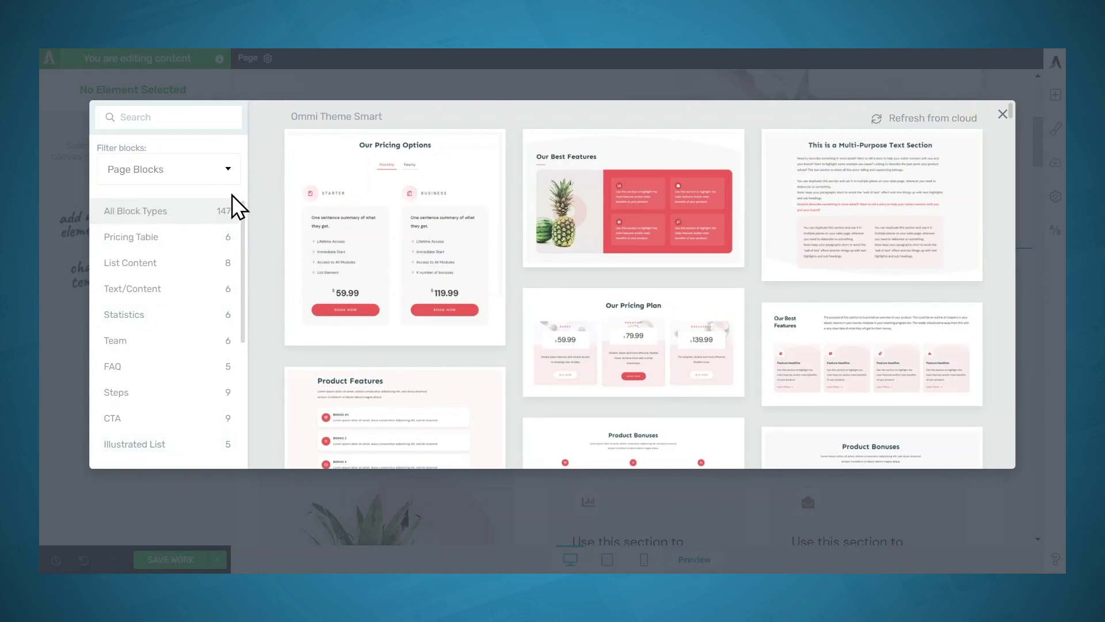
pyautogui.click(231, 174)
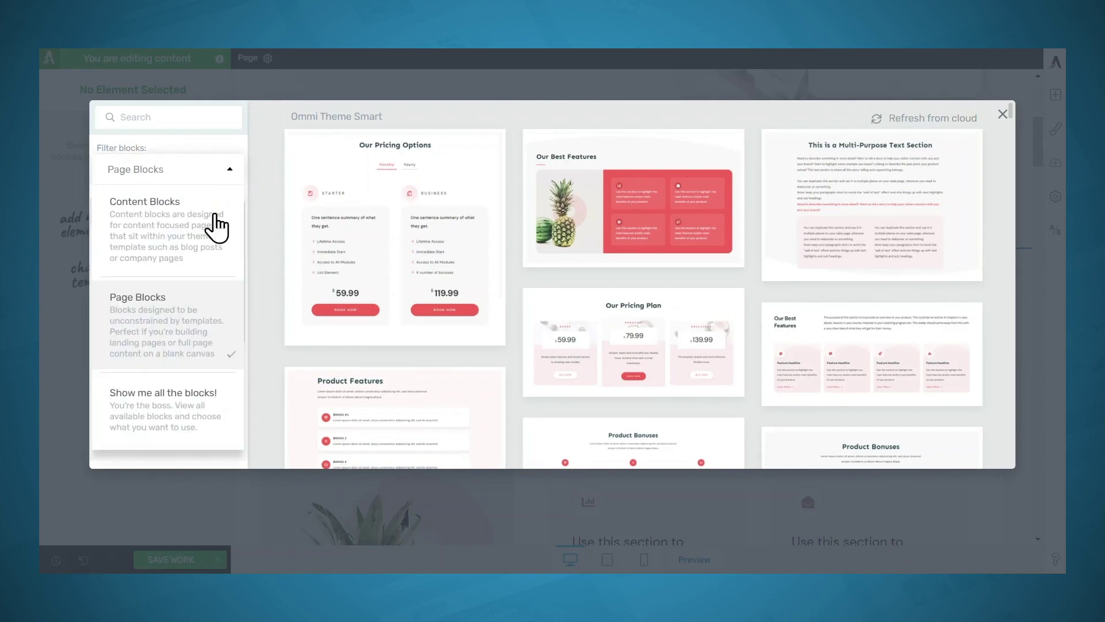
pyautogui.click(192, 428)
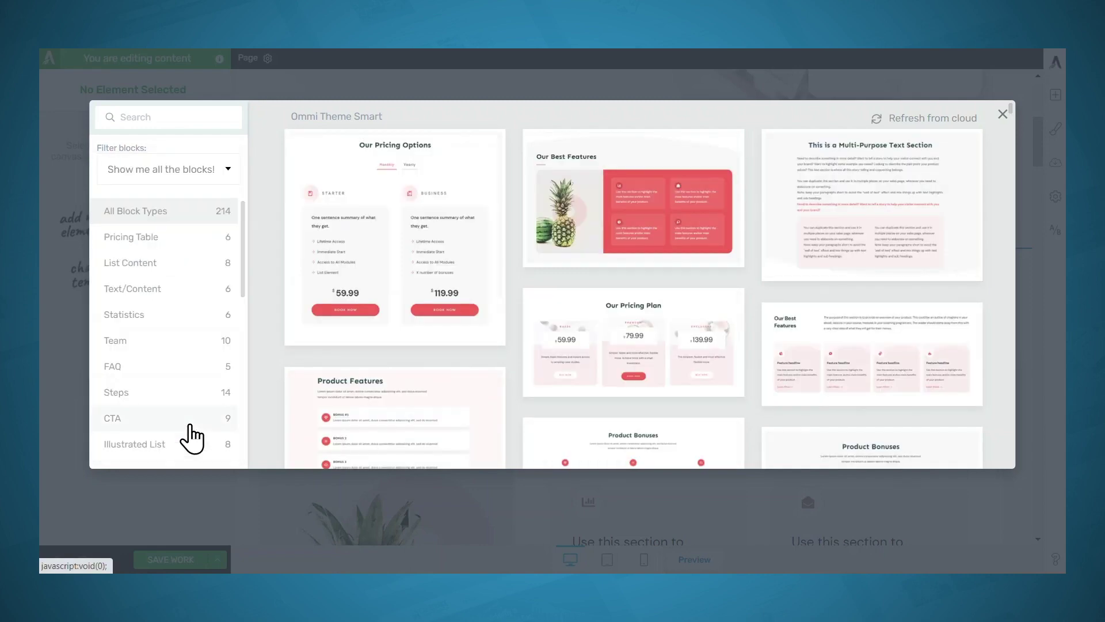
# Step: Insert the Our Approach block from the Product Highlight category
pyautogui.scroll(-5, 202, 363)
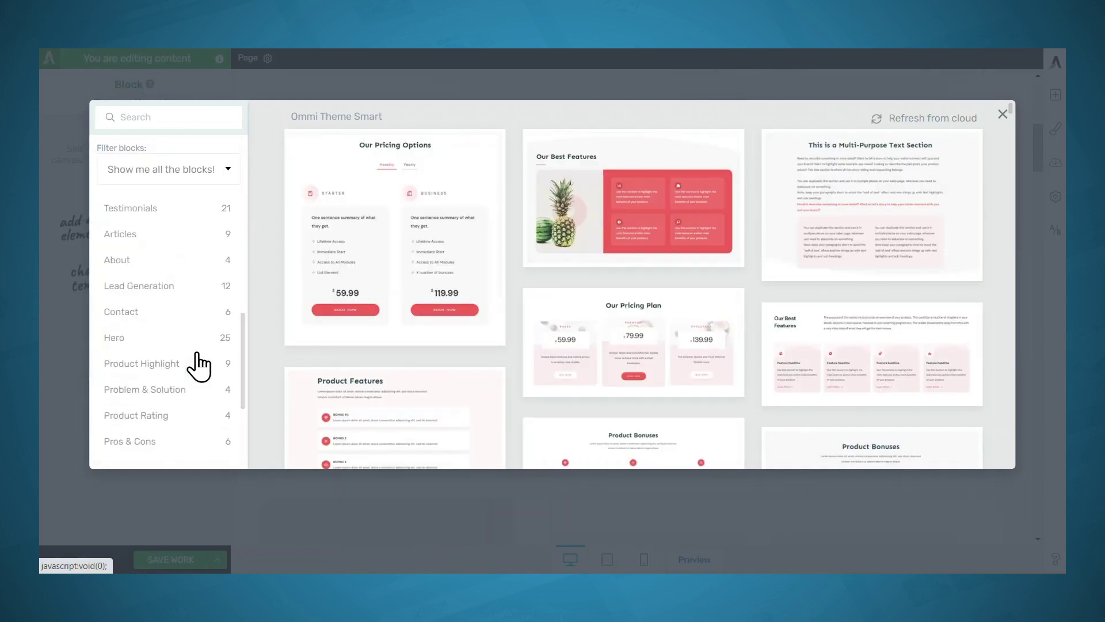
pyautogui.click(172, 372)
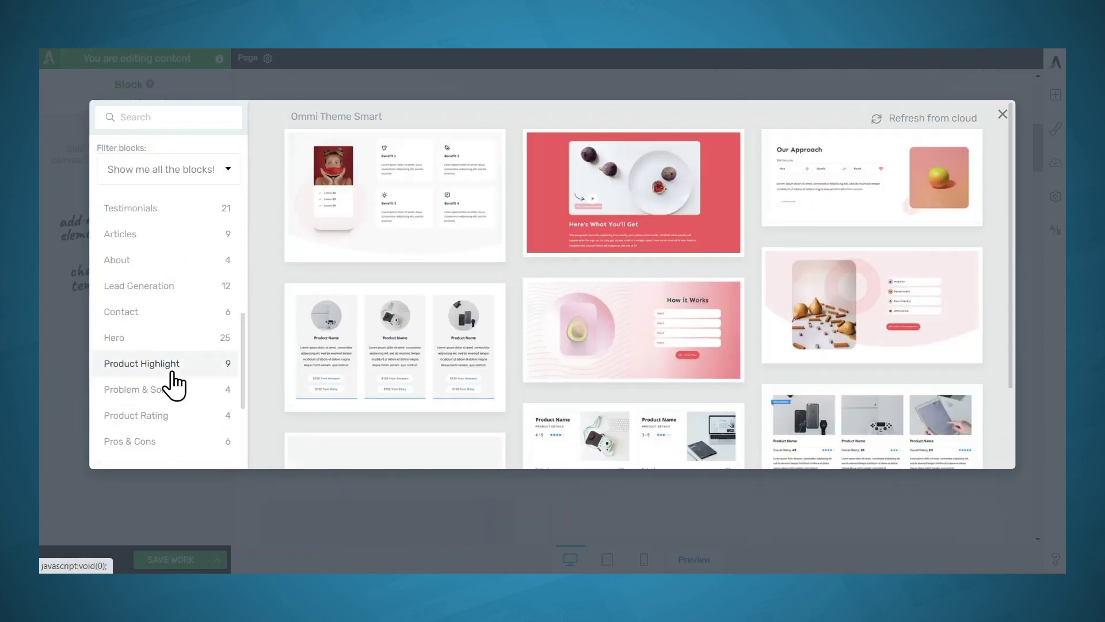
pyautogui.click(826, 193)
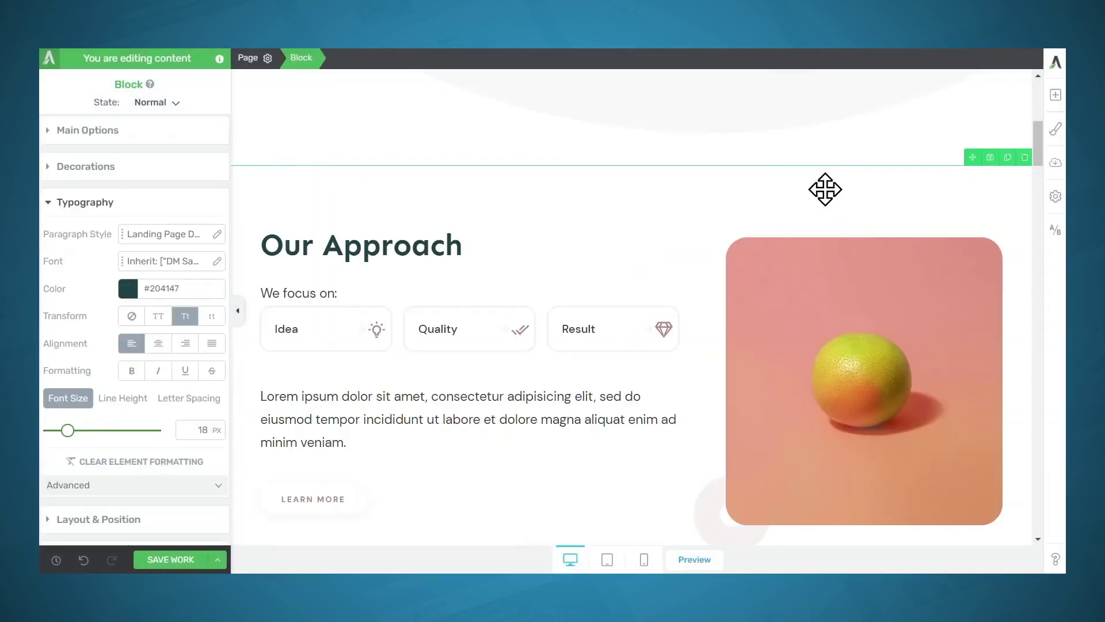
# Step: Replace the fruit background image in Our Approach with the library photo of the woman writing on a sofa, shifting it down within its box
pyautogui.scroll(-3, 824, 189)
pyautogui.scroll(1, 863, 203)
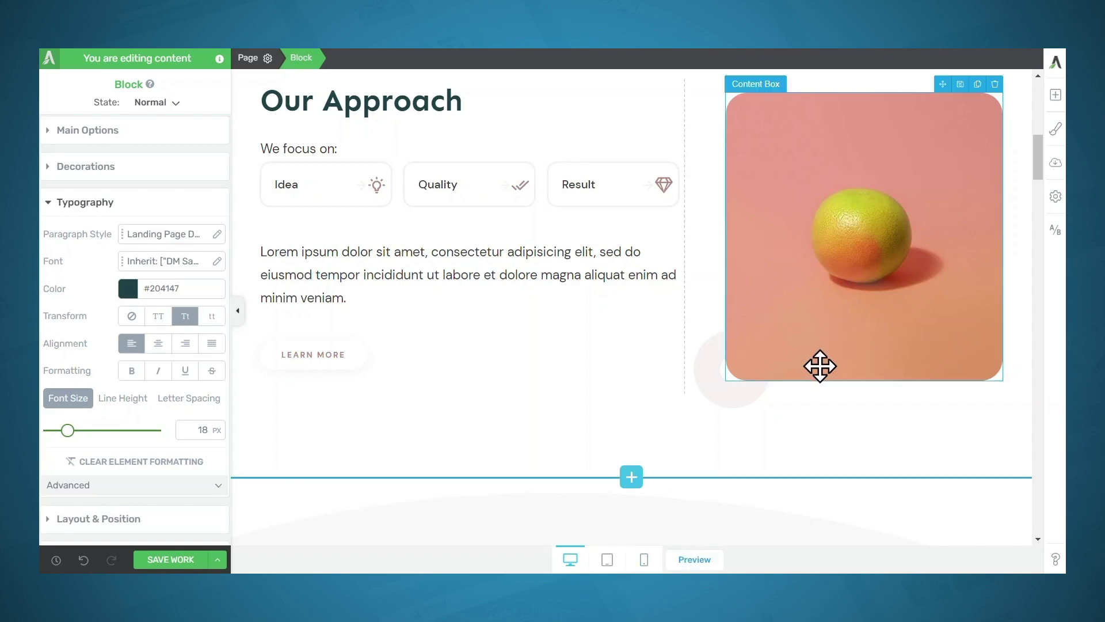
pyautogui.click(832, 326)
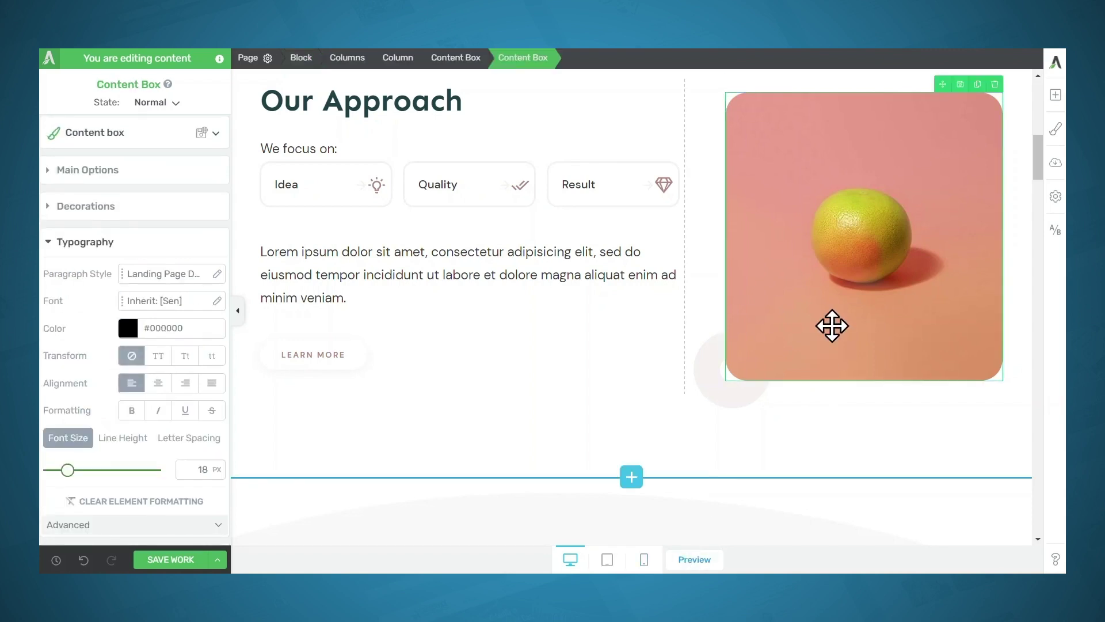
pyautogui.scroll(-5, 64, 330)
pyautogui.click(117, 309)
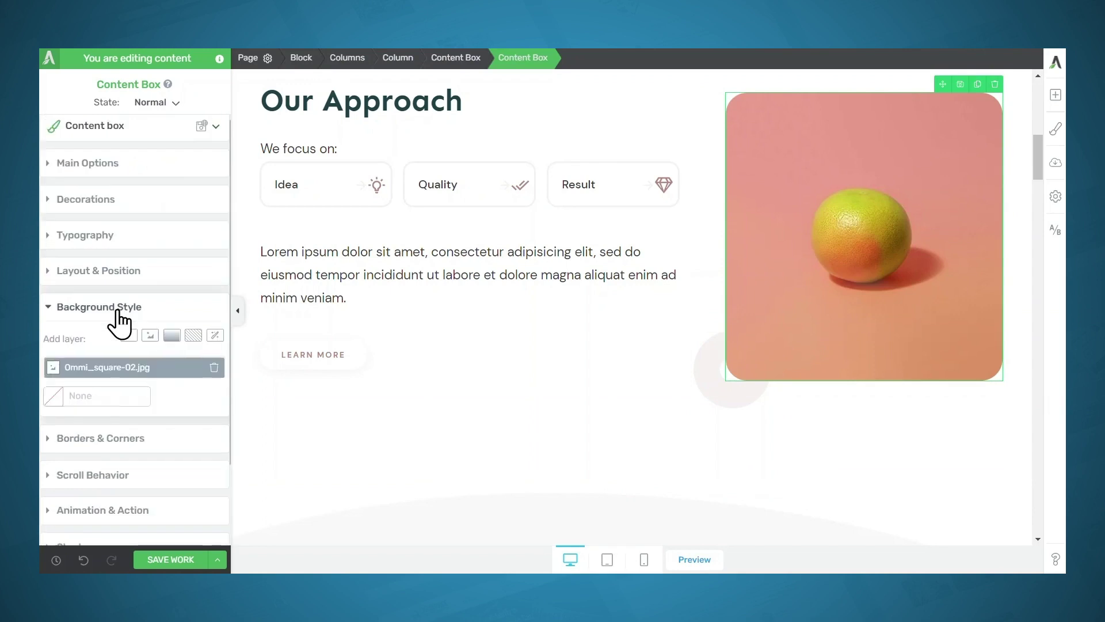
pyautogui.click(101, 371)
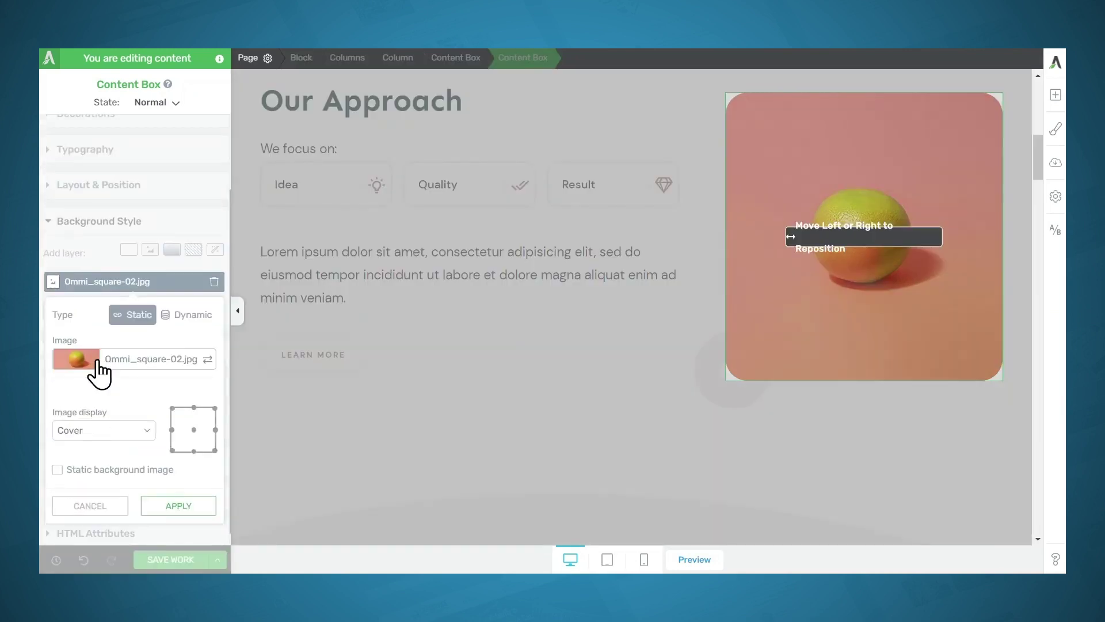
pyautogui.click(114, 364)
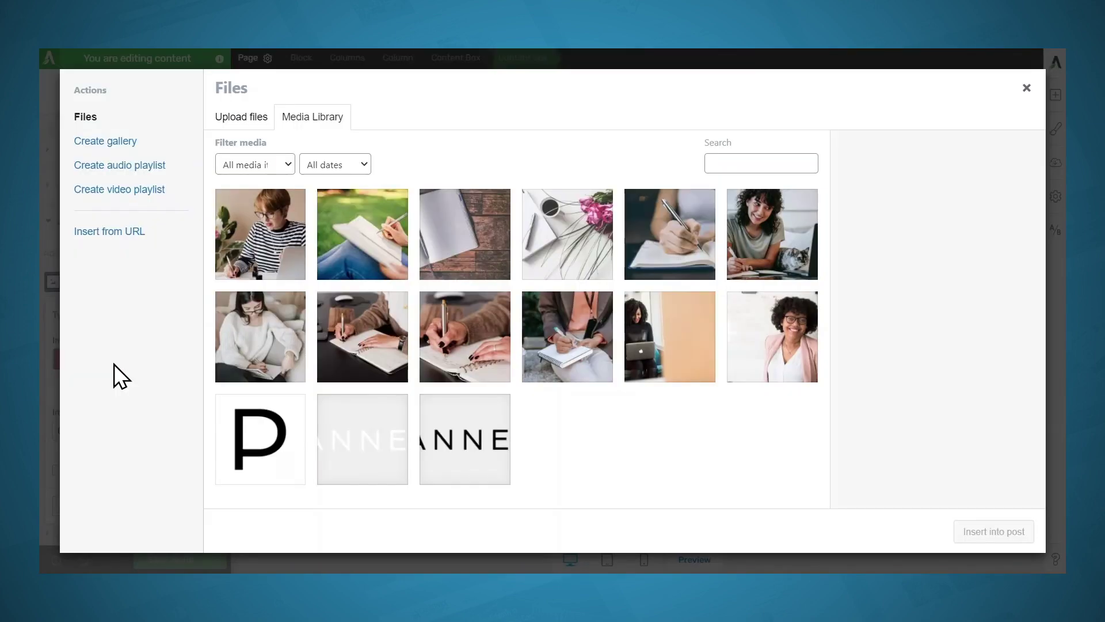
pyautogui.click(274, 344)
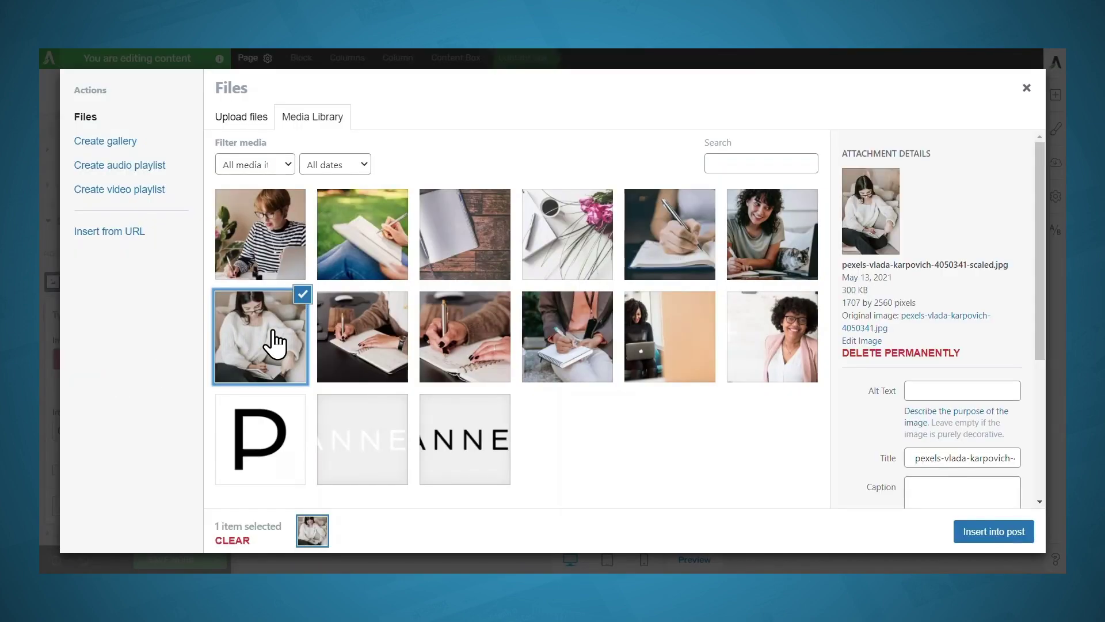
pyautogui.click(969, 538)
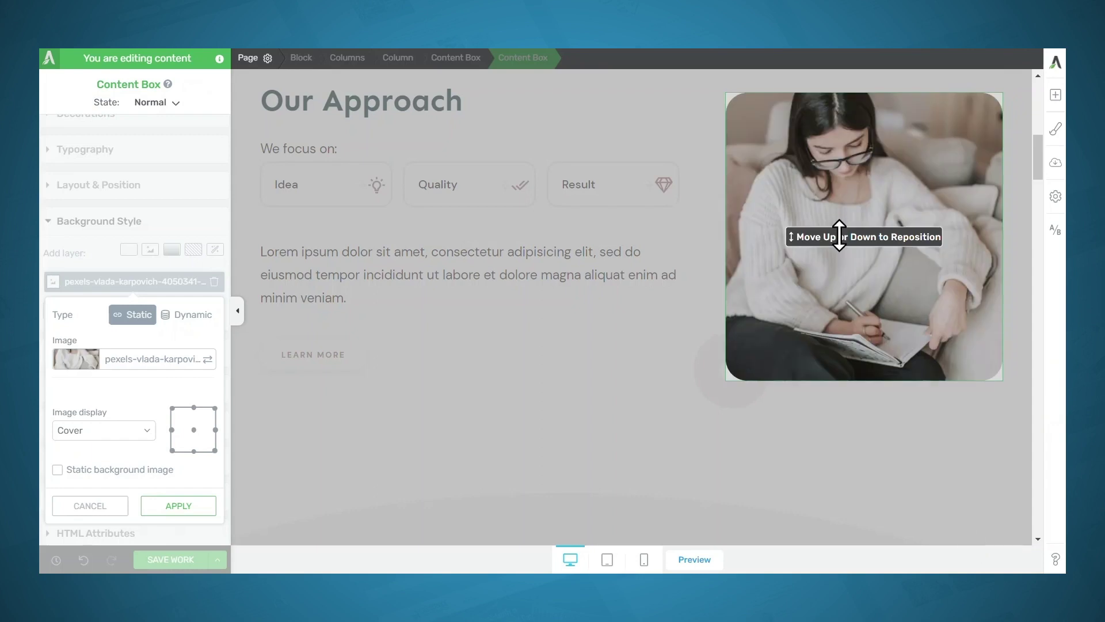
pyautogui.moveTo(840, 235); pyautogui.dragTo(825, 217)
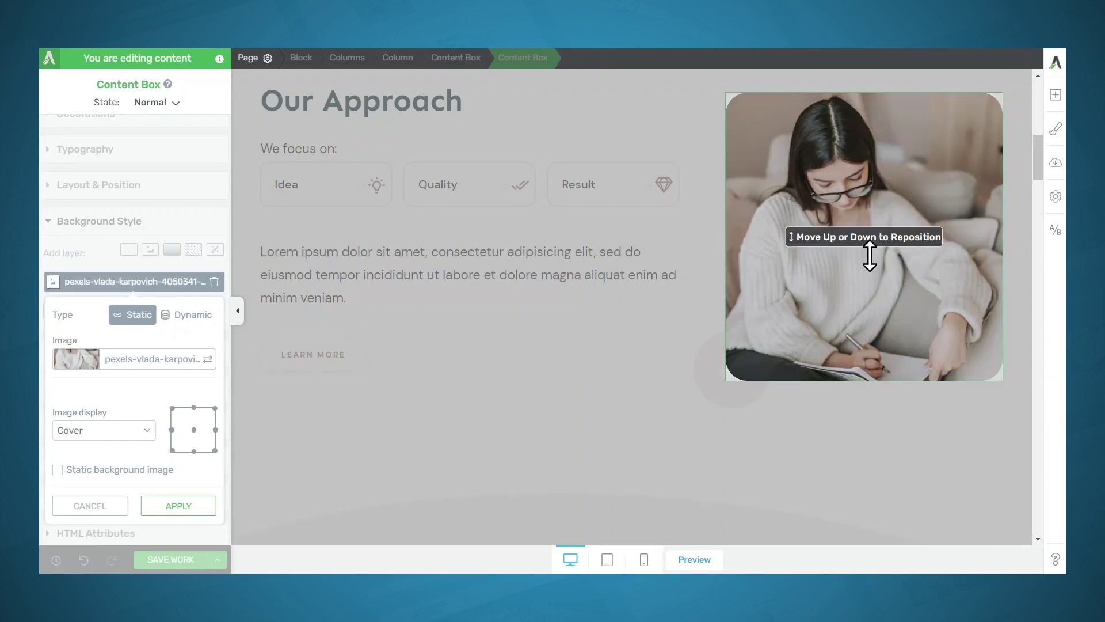
pyautogui.click(197, 510)
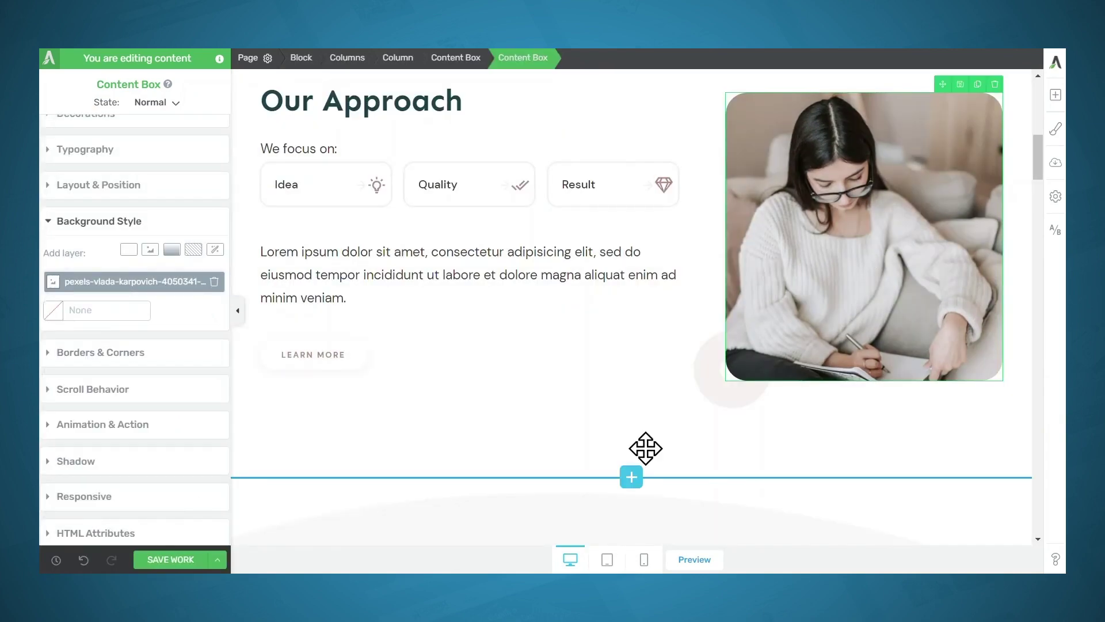
# Step: Change the lightbulb icon beside Idea to the solid apple icon from the icon library
pyautogui.click(377, 189)
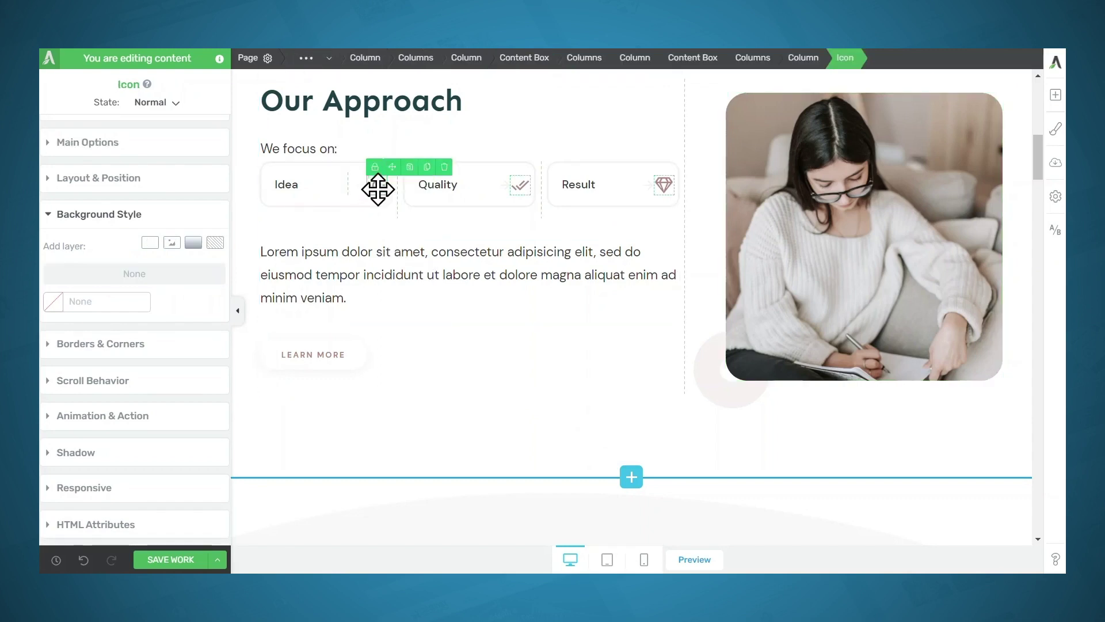
pyautogui.click(88, 144)
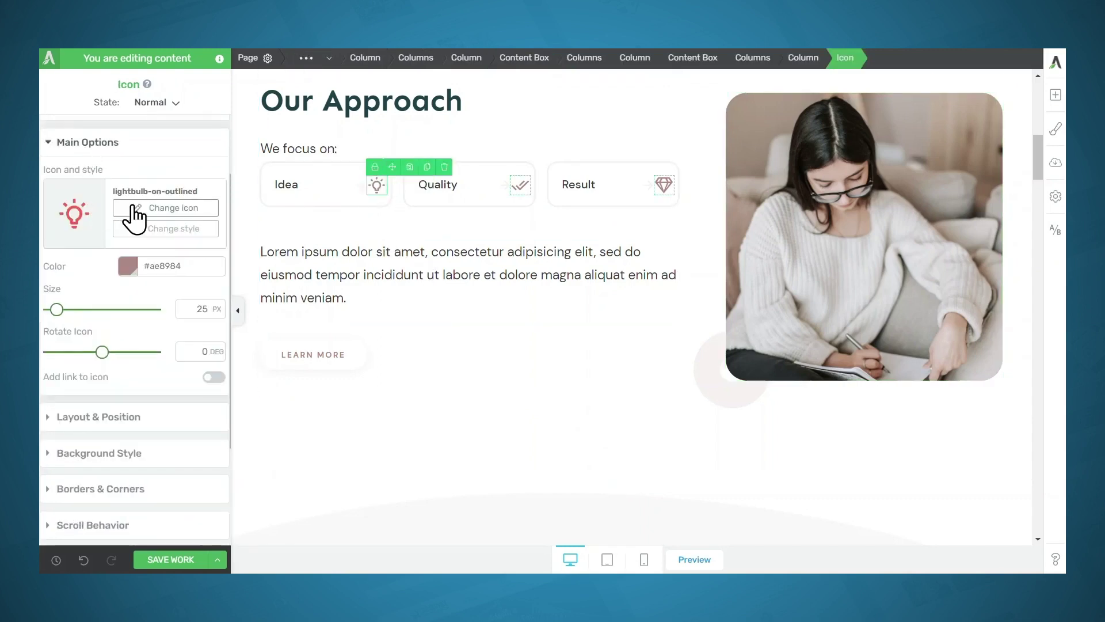
pyautogui.click(161, 208)
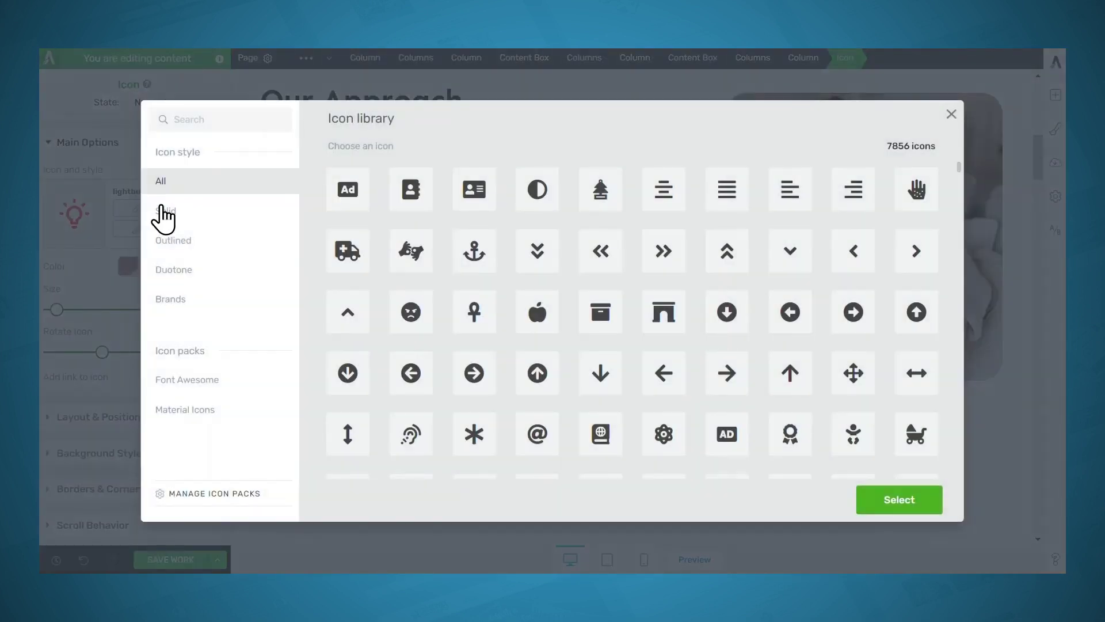
pyautogui.click(541, 320)
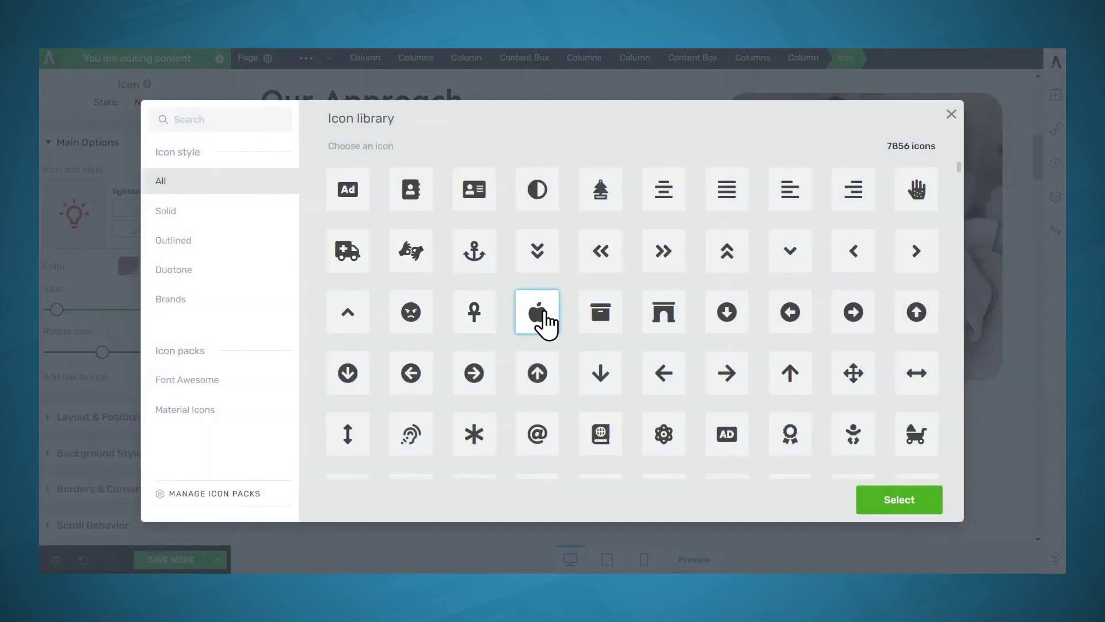
pyautogui.click(880, 500)
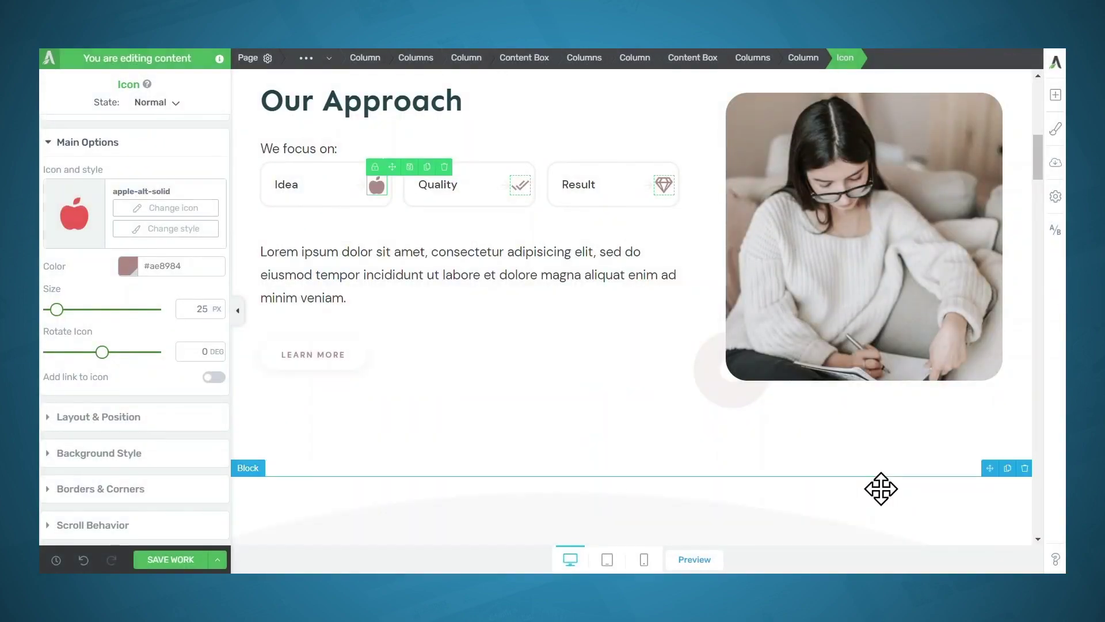
pyautogui.click(842, 458)
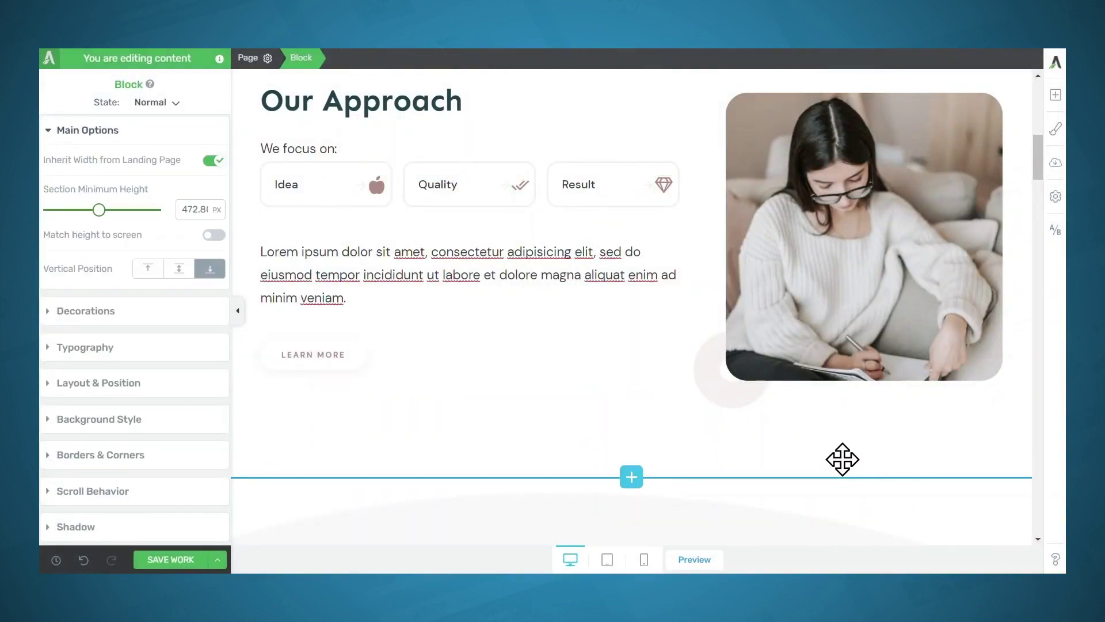
# Step: Replace the Learn More button text in the Our Approach block with "Enroll now"
pyautogui.click(324, 351)
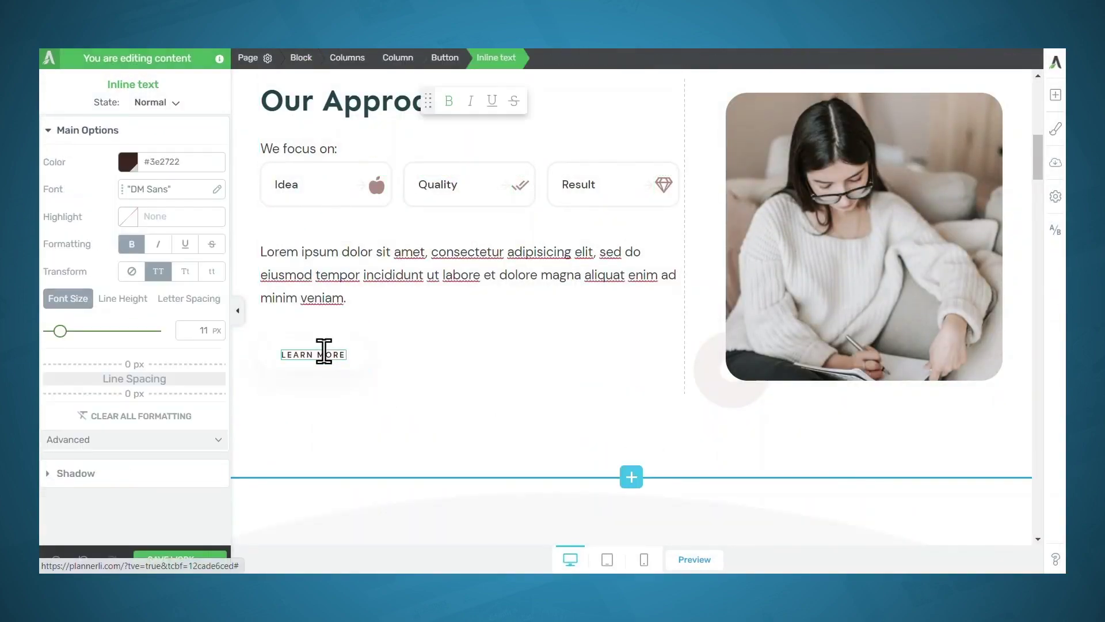
pyautogui.tripleClick(324, 351)
pyautogui.press('BackSpace')
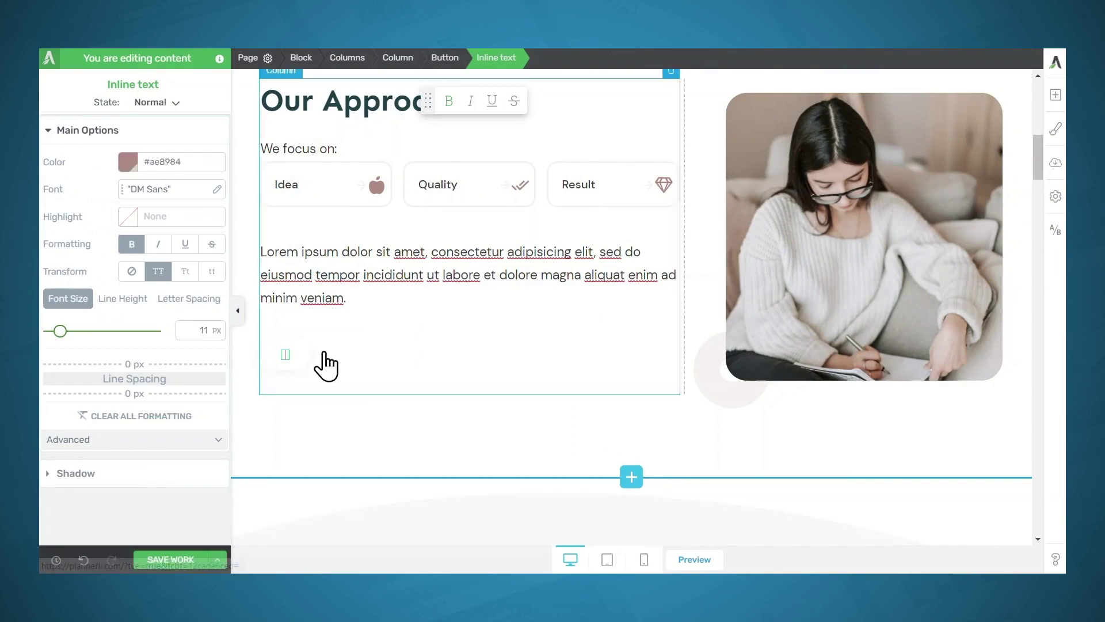
pyautogui.write('Enroll now')
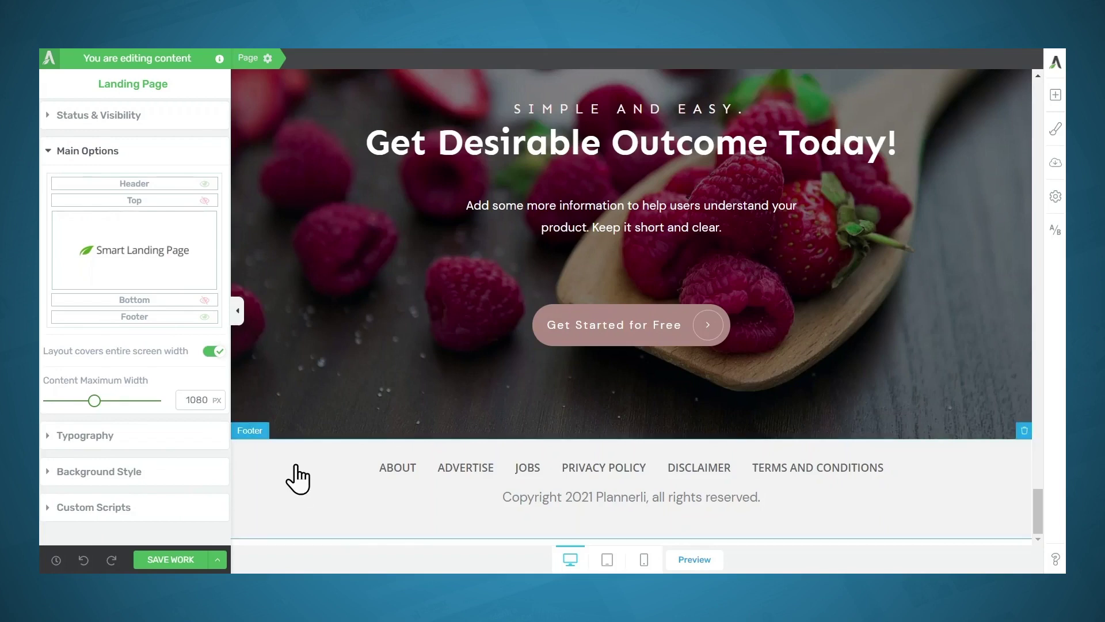
# Step: Open the global footer for editing and rename its ADVERTISE menu item to BLOG
pyautogui.click(295, 502)
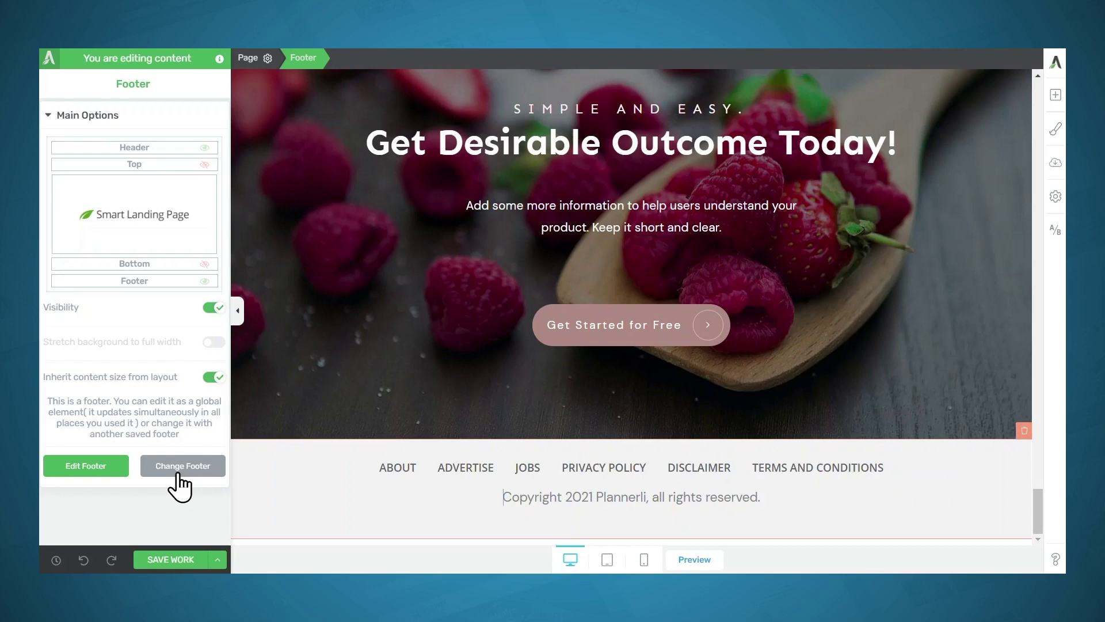
pyautogui.click(91, 478)
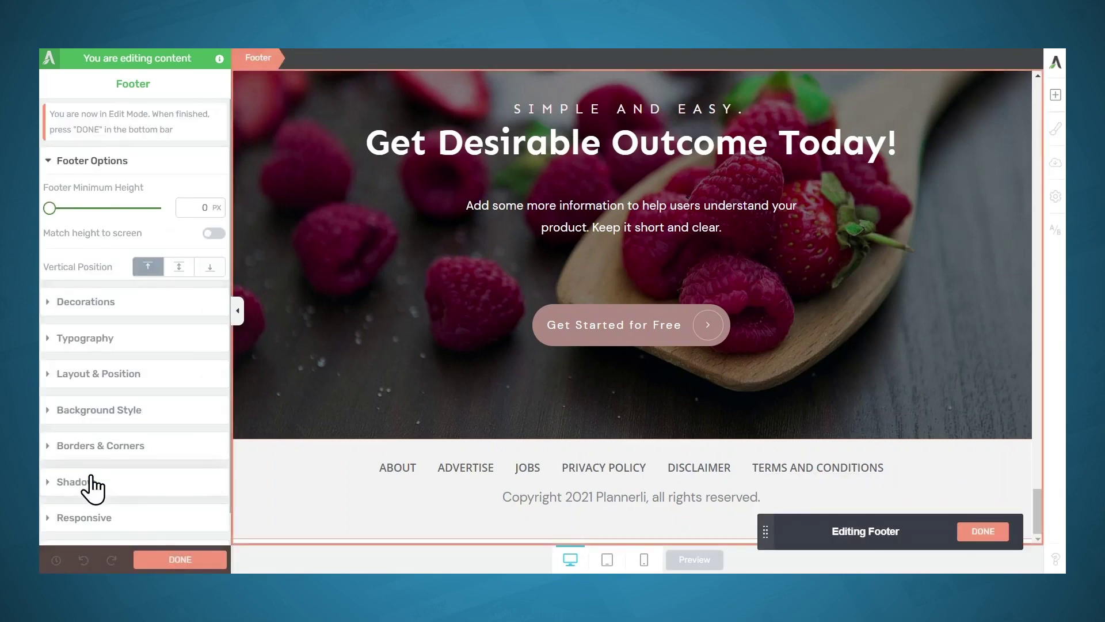
pyautogui.click(386, 468)
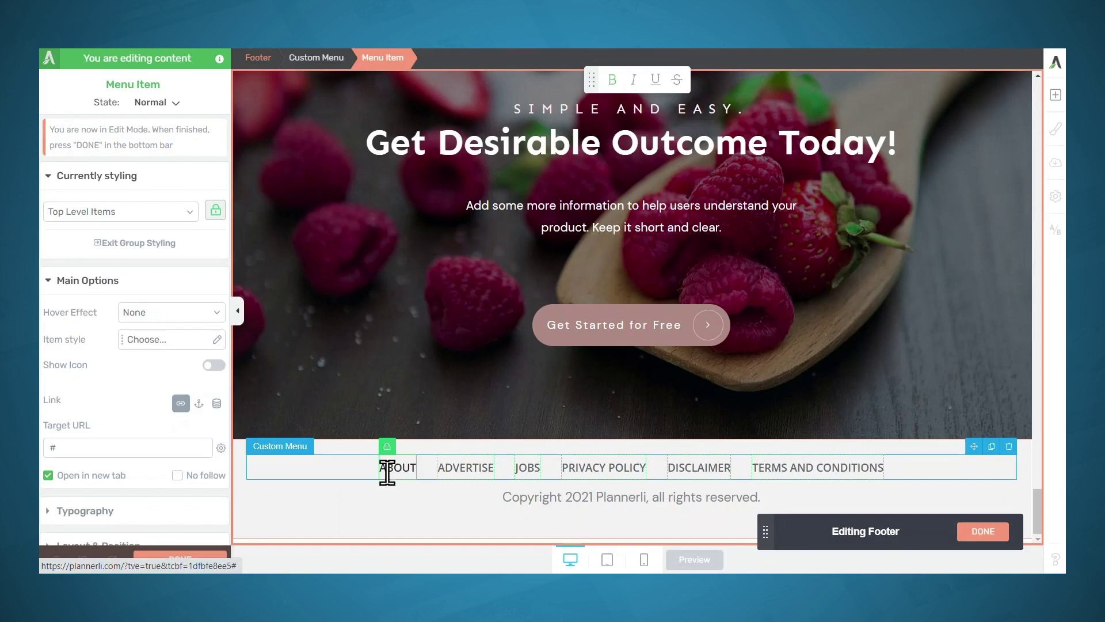
pyautogui.doubleClick(473, 467)
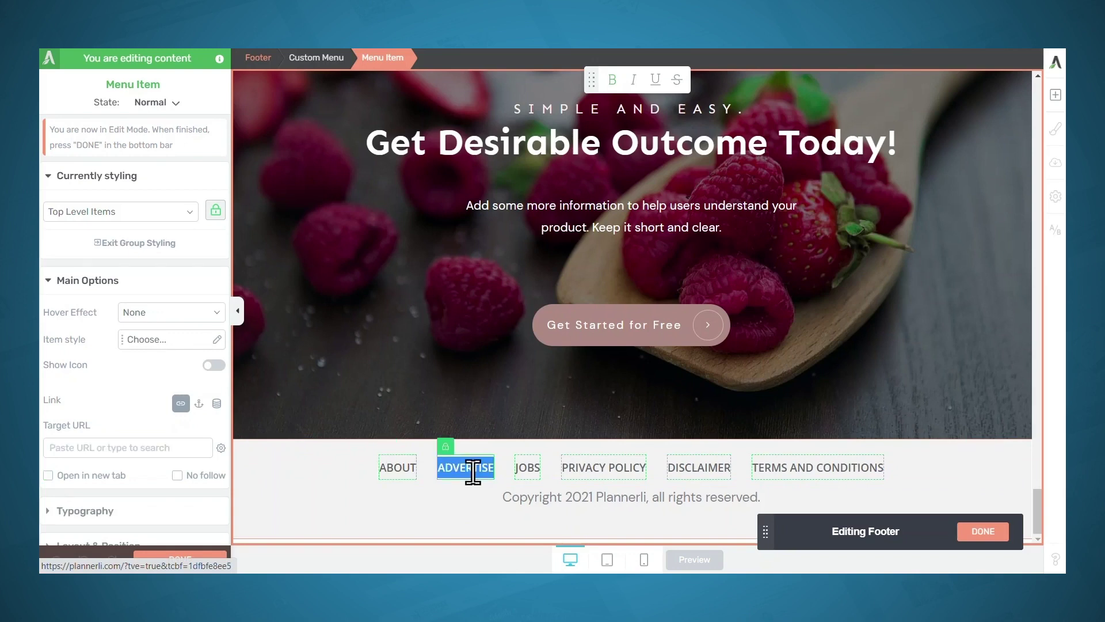
pyautogui.write('BL')
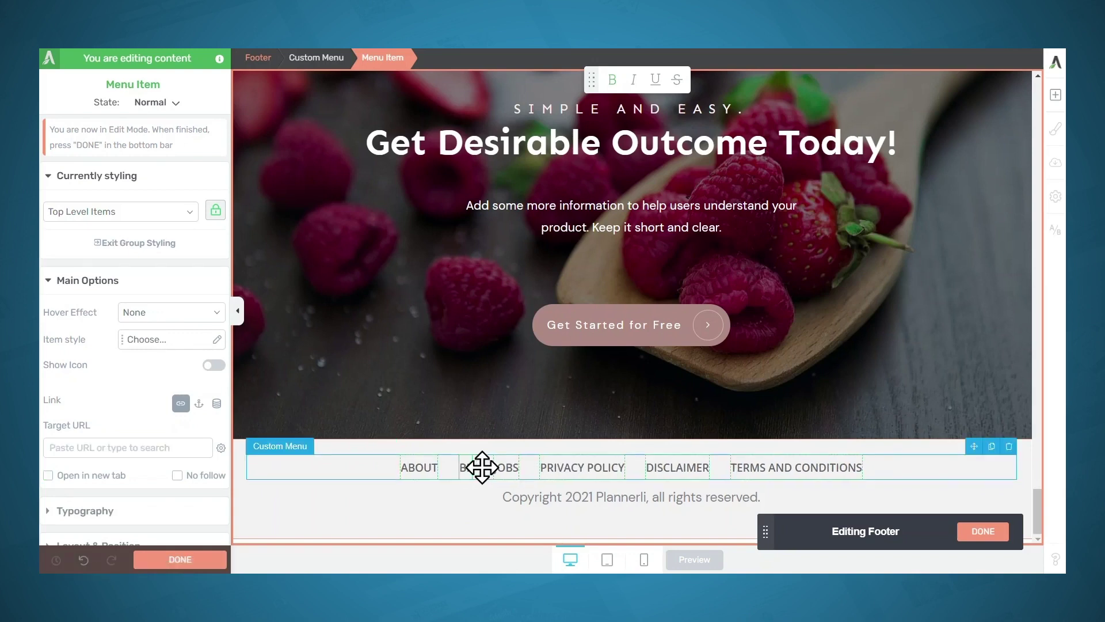
pyautogui.write('OG')
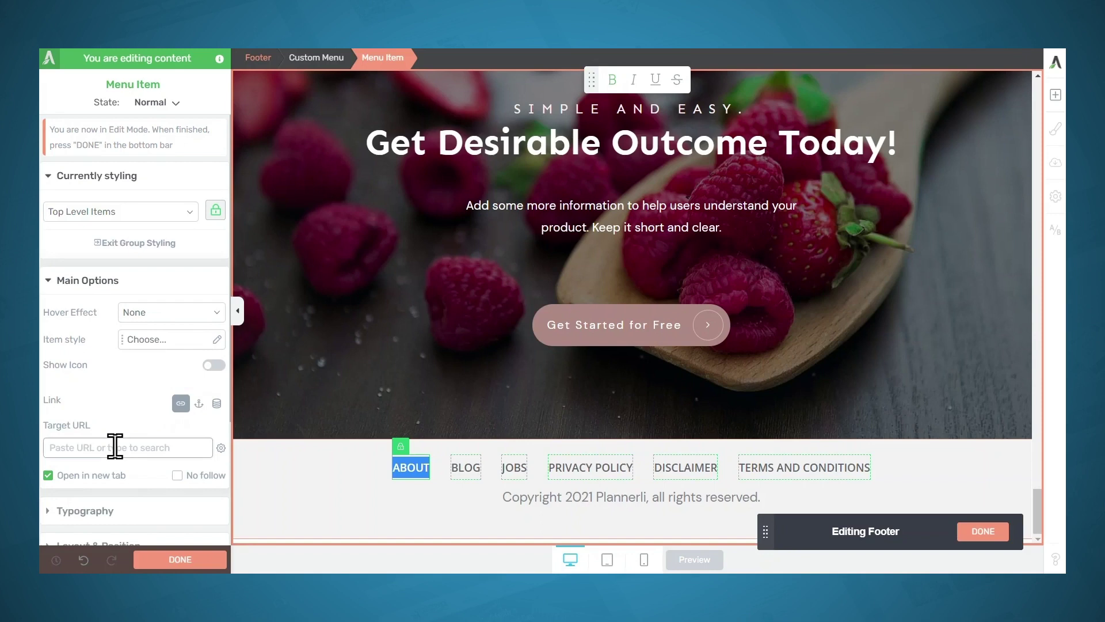
# Step: Link the footer's ABOUT menu item to the About page and stop it from opening in a new tab
pyautogui.click(115, 447)
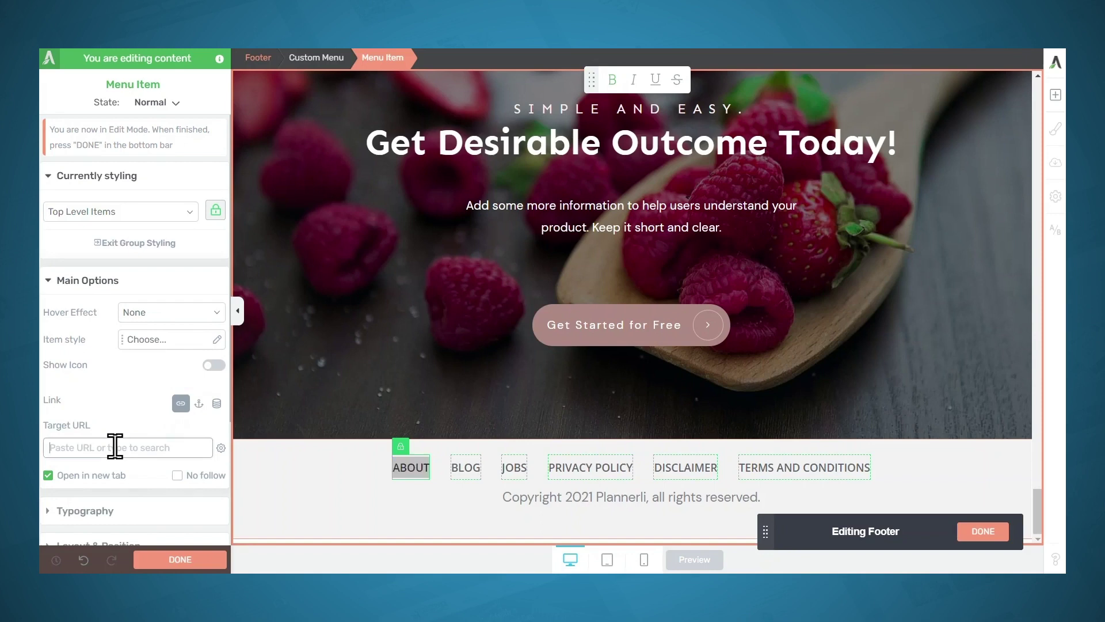
pyautogui.write('about')
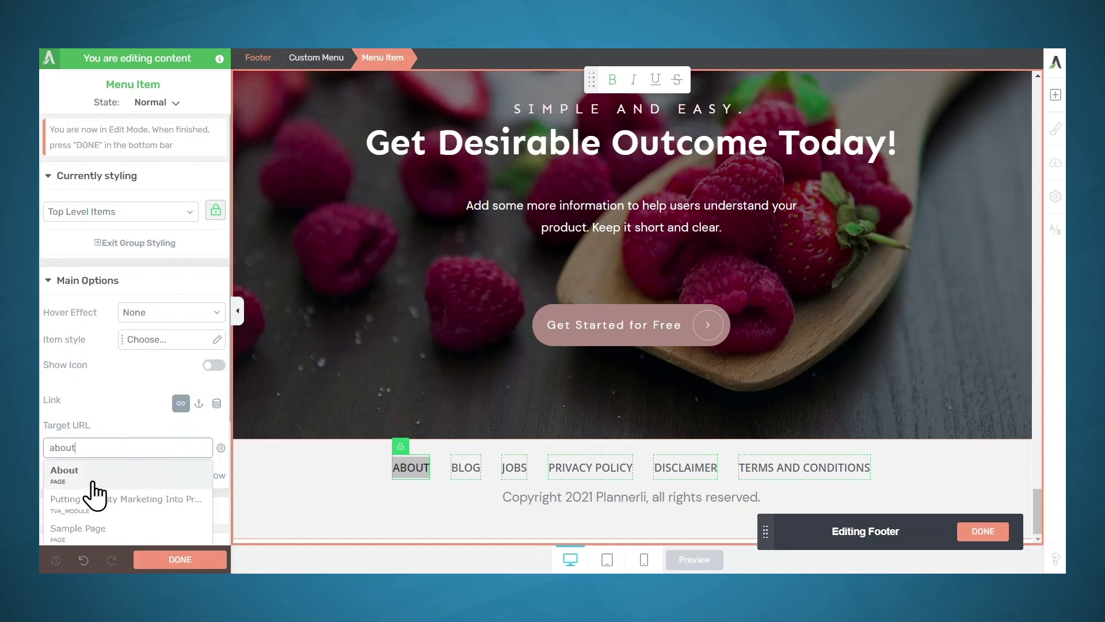
pyautogui.click(92, 484)
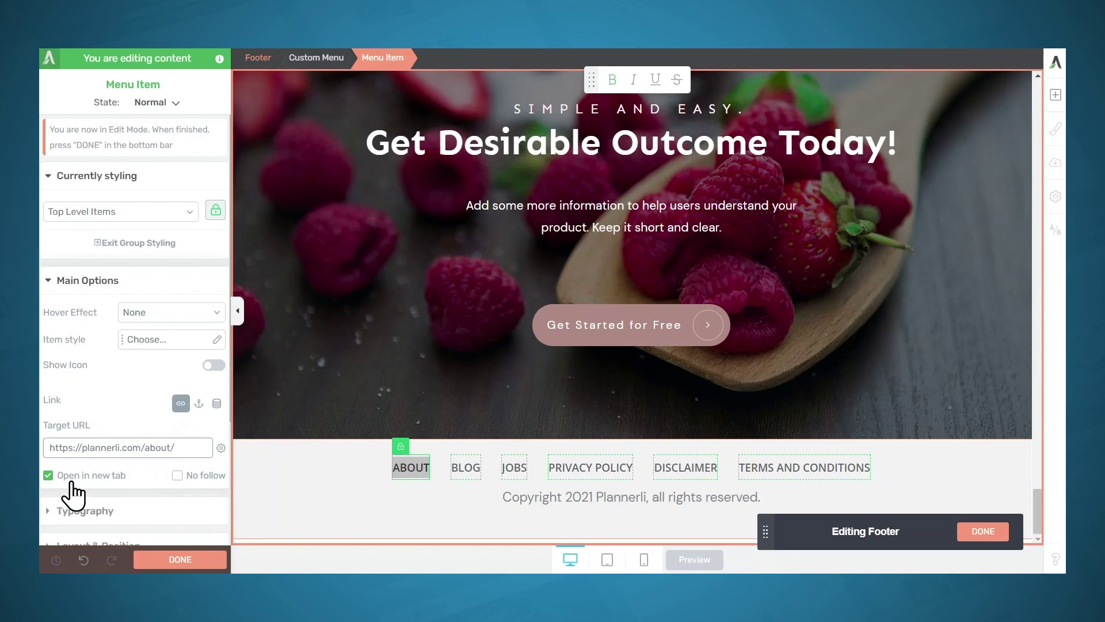
pyautogui.click(49, 482)
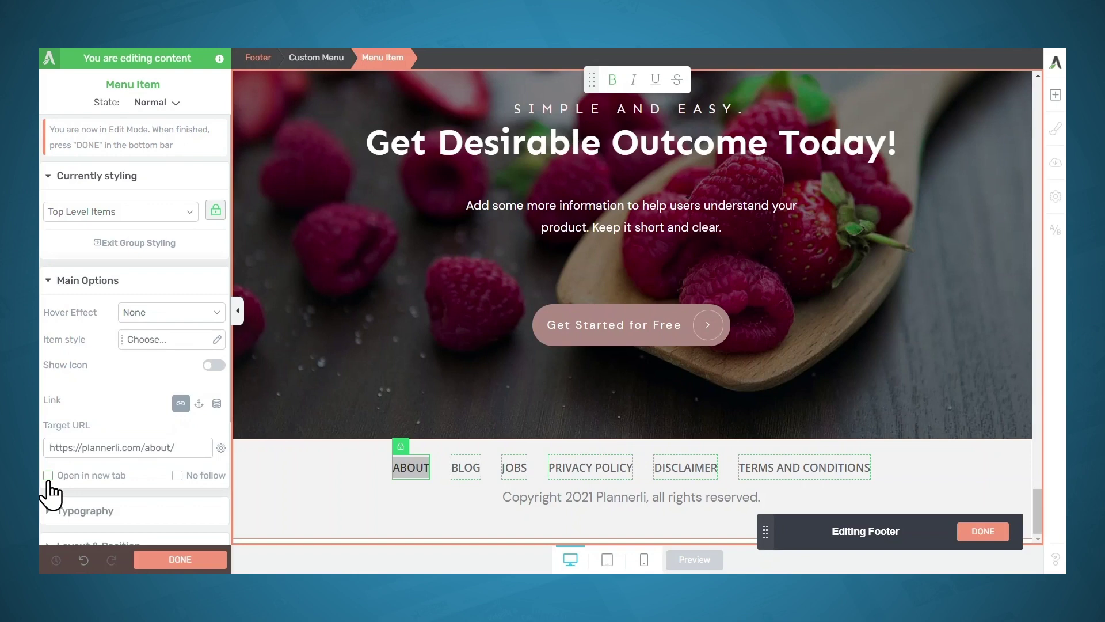
# Step: Link the footer's BLOG menu item to the Blog page
pyautogui.doubleClick(470, 468)
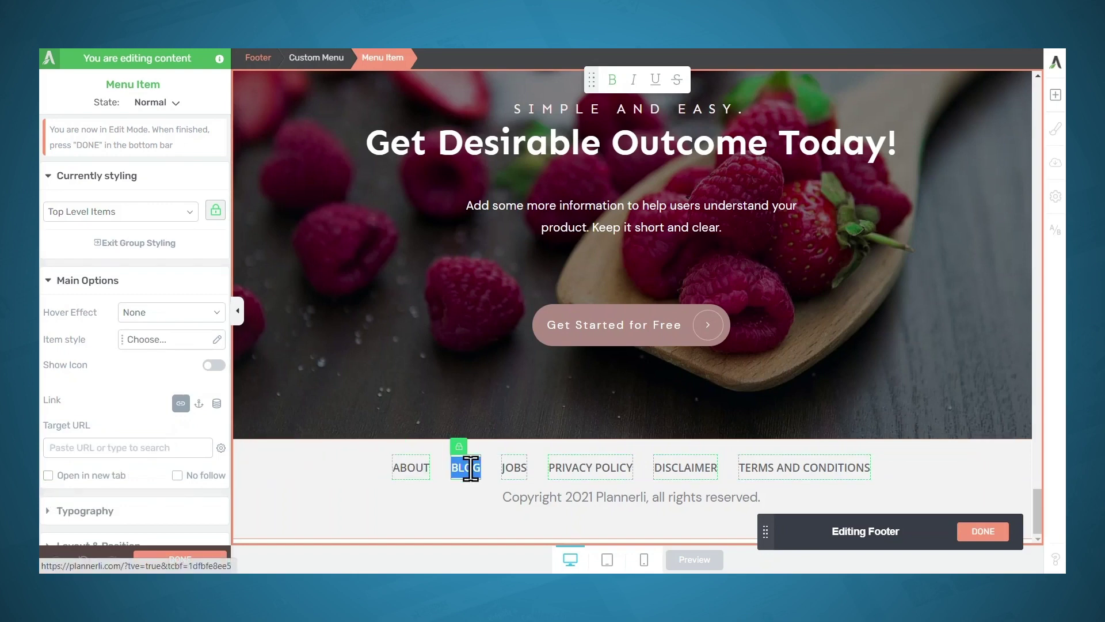
pyautogui.click(125, 452)
pyautogui.write('blog')
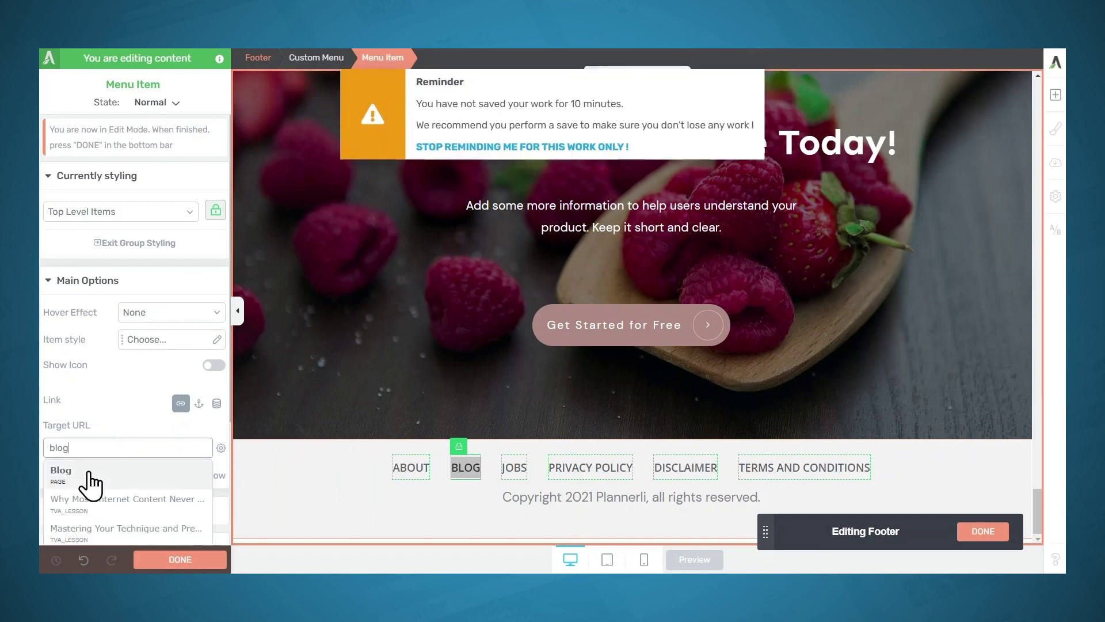
pyautogui.click(87, 475)
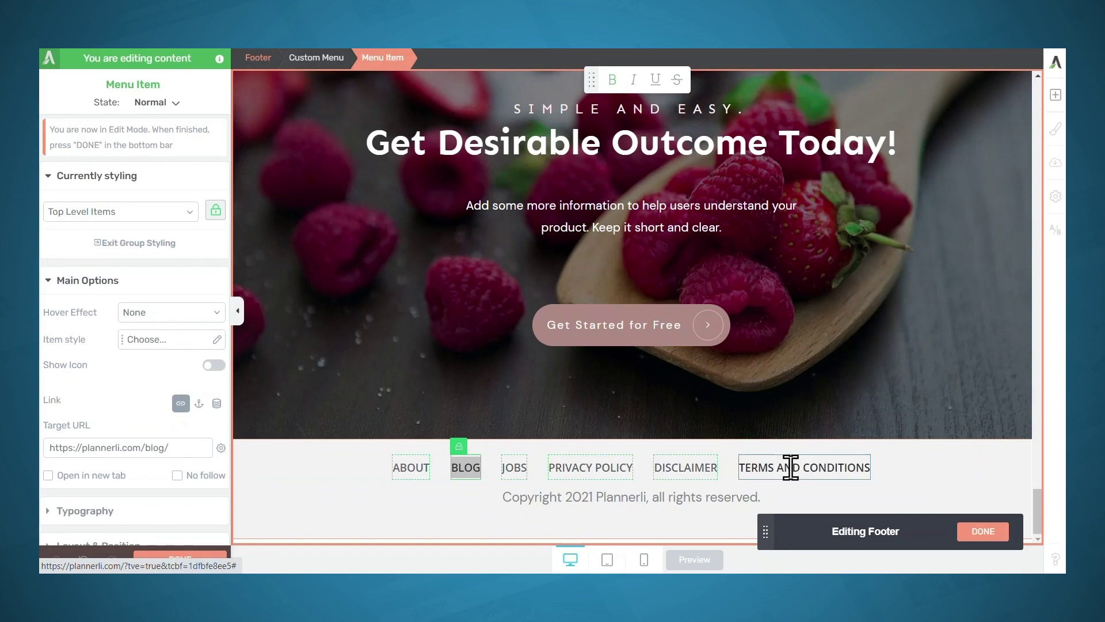
# Step: Set the PRIVACY POLICY item's dynamic link to Privacy policy from Global Fields, and finish editing the footer
pyautogui.click(590, 471)
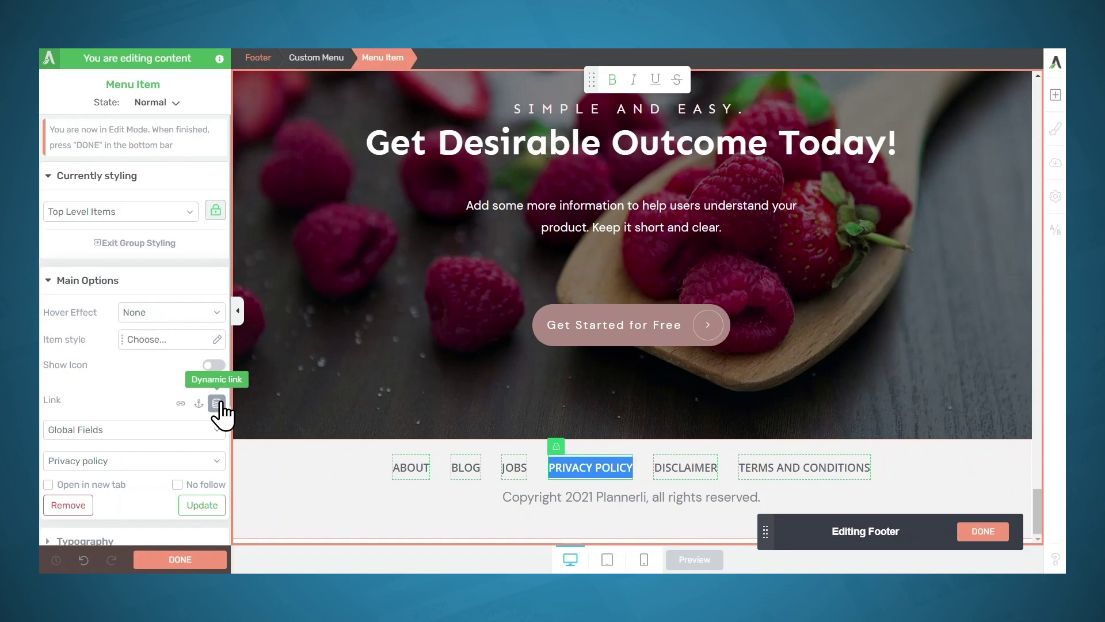
pyautogui.click(210, 428)
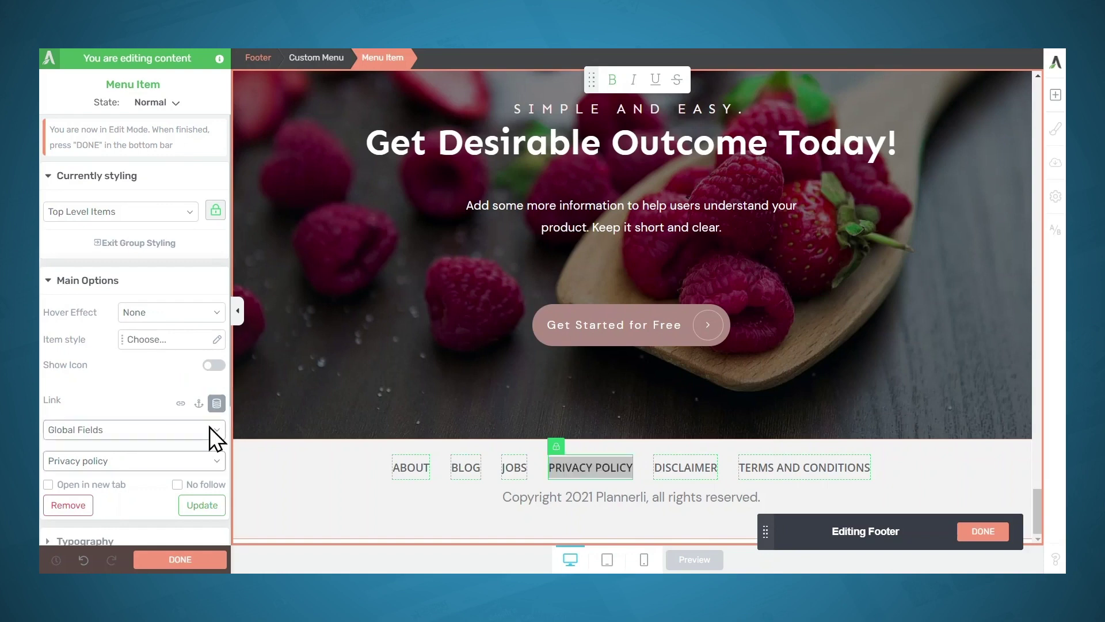
pyautogui.click(209, 427)
pyautogui.click(133, 449)
pyautogui.click(134, 463)
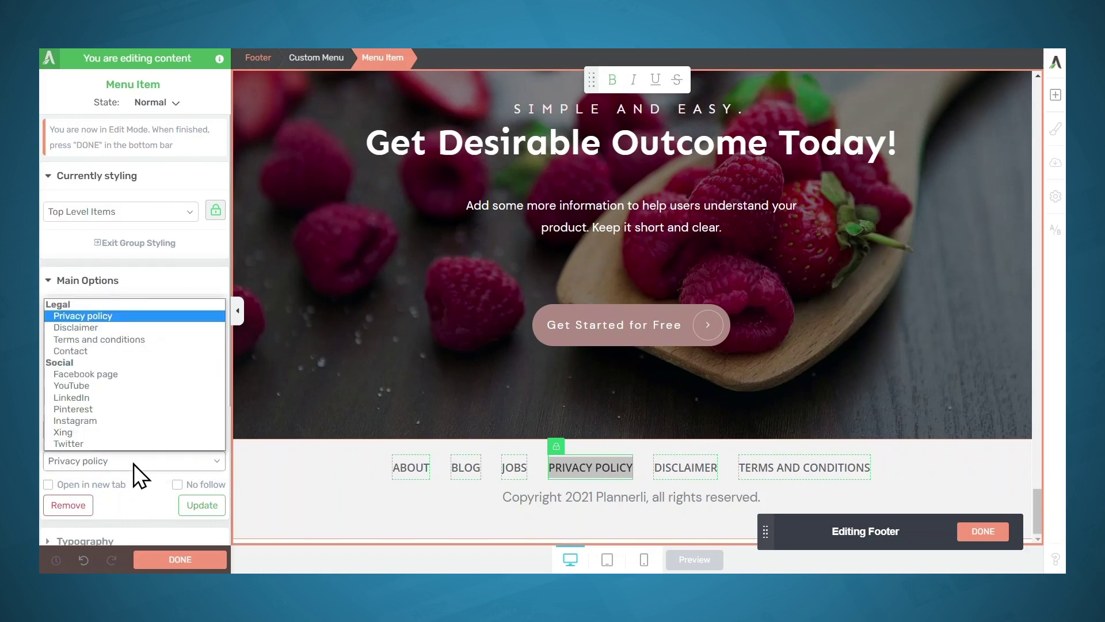
pyautogui.click(116, 319)
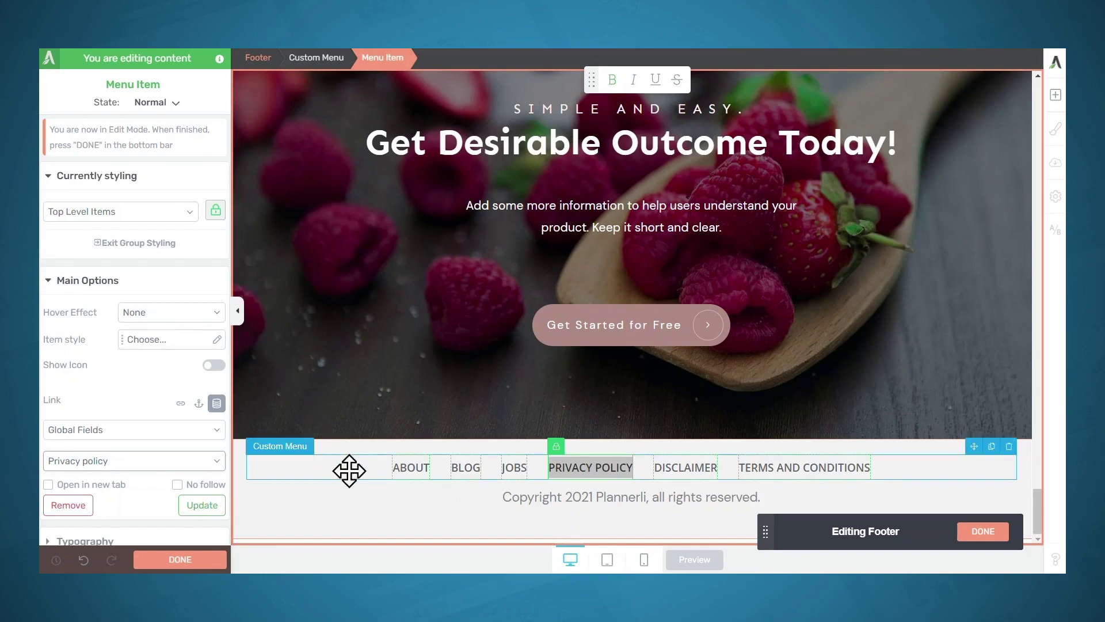
pyautogui.click(1054, 104)
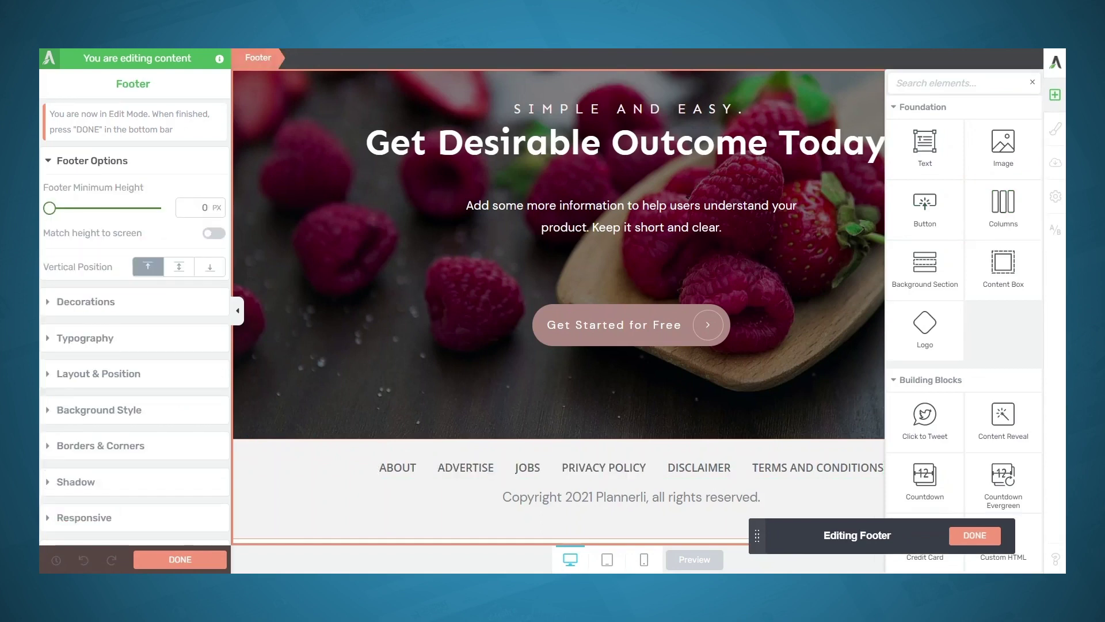
pyautogui.click(992, 539)
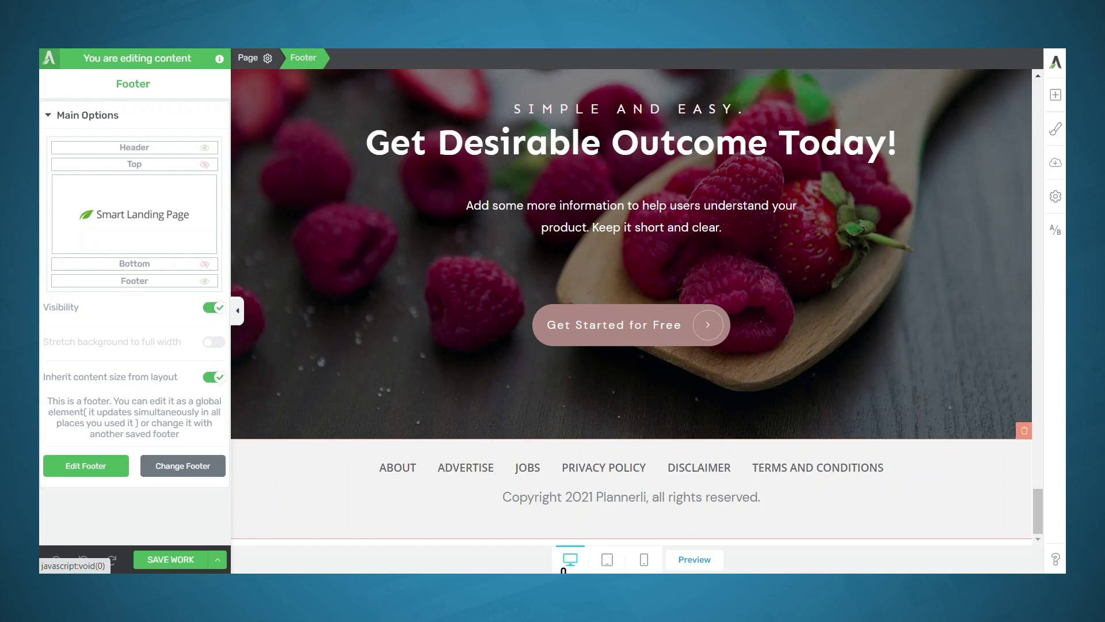
# Step: Review the page layout in tablet view up to the header, and switch to the mobile view
pyautogui.click(609, 568)
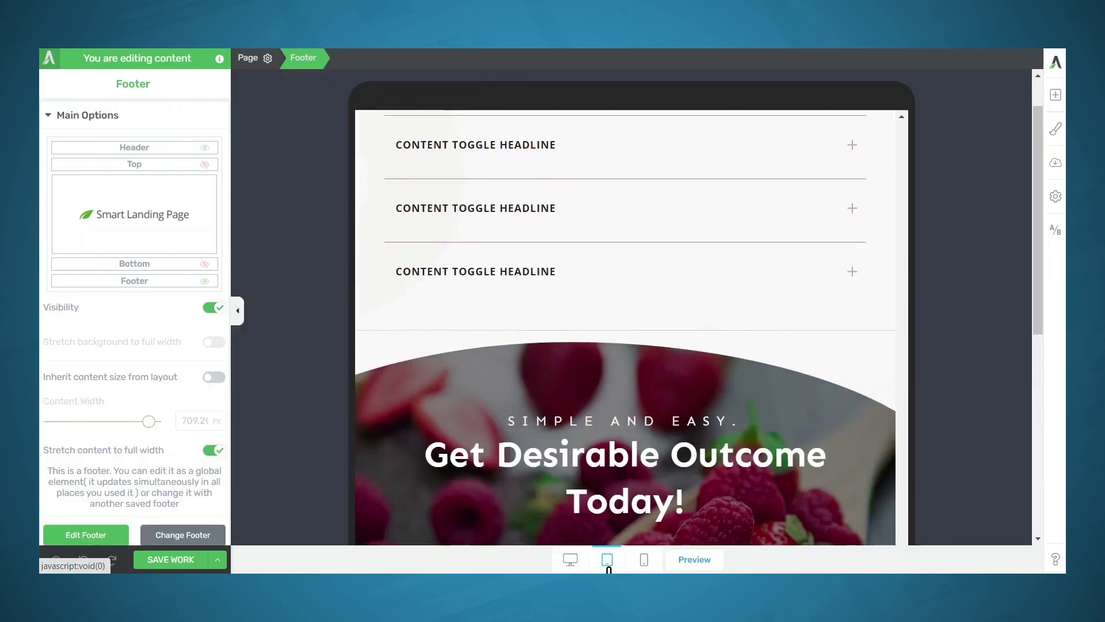
pyautogui.scroll(9, 772, 434)
pyautogui.scroll(10, 774, 420)
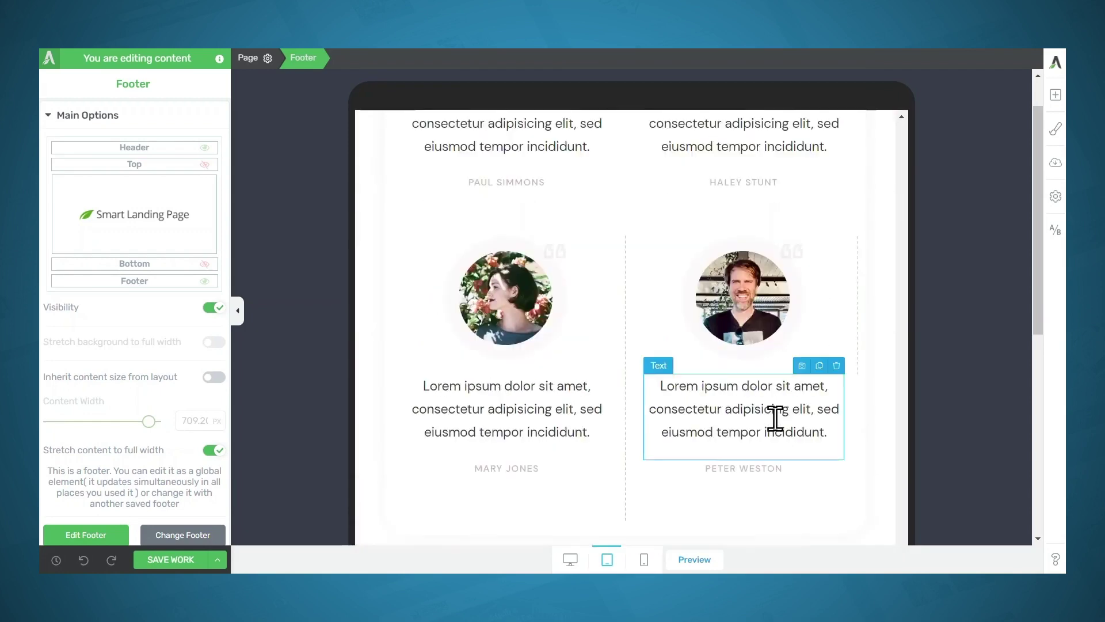
pyautogui.scroll(10, 774, 419)
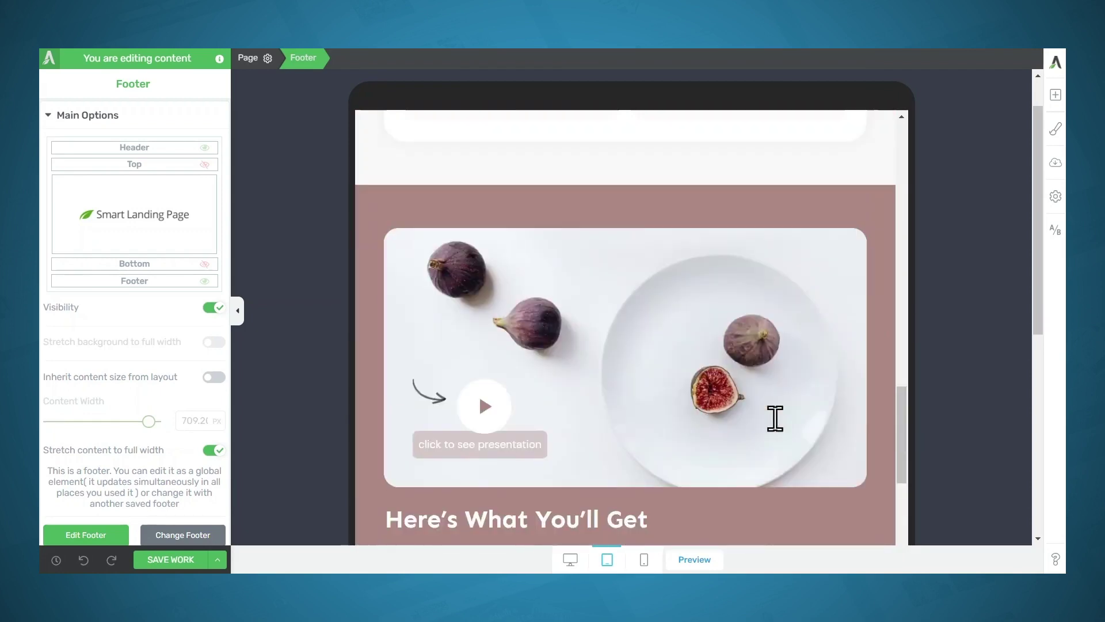
pyautogui.scroll(5, 775, 418)
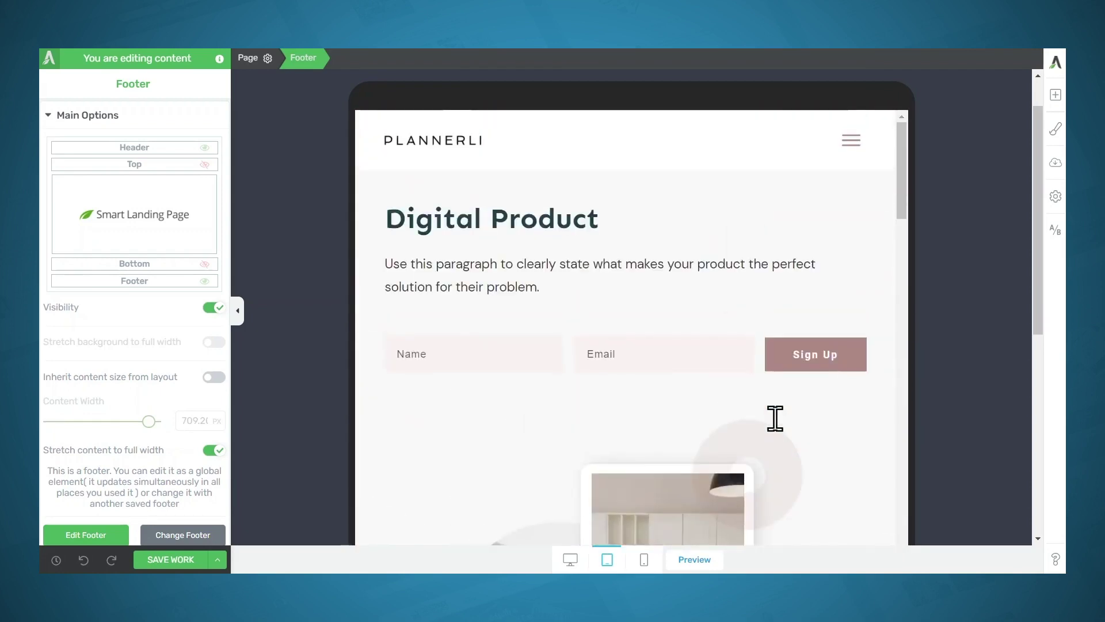
pyautogui.click(645, 561)
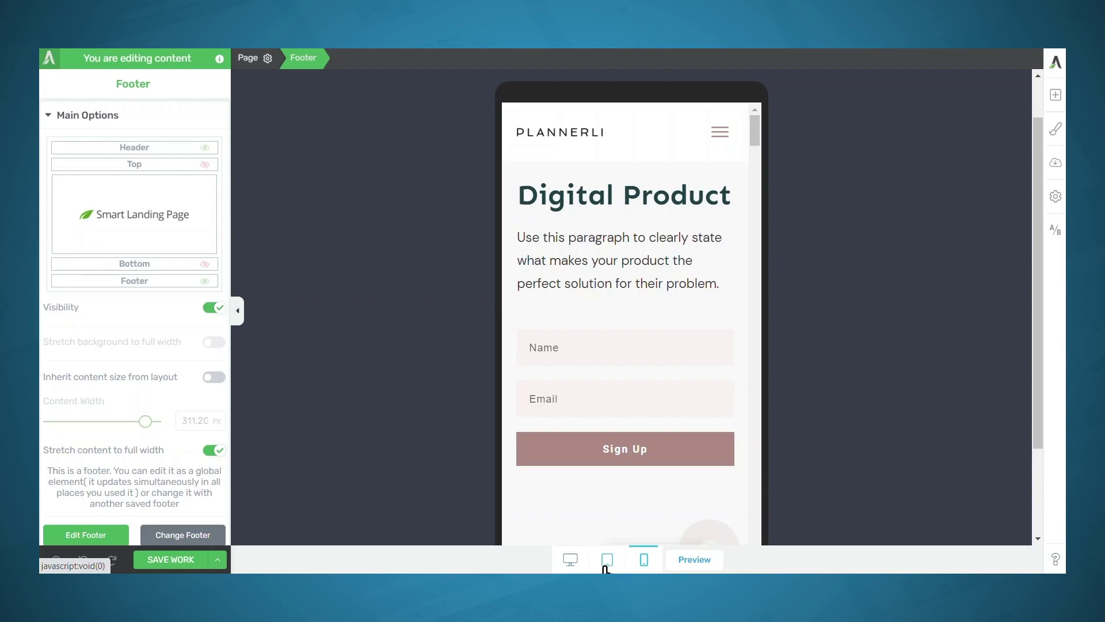
pyautogui.click(643, 559)
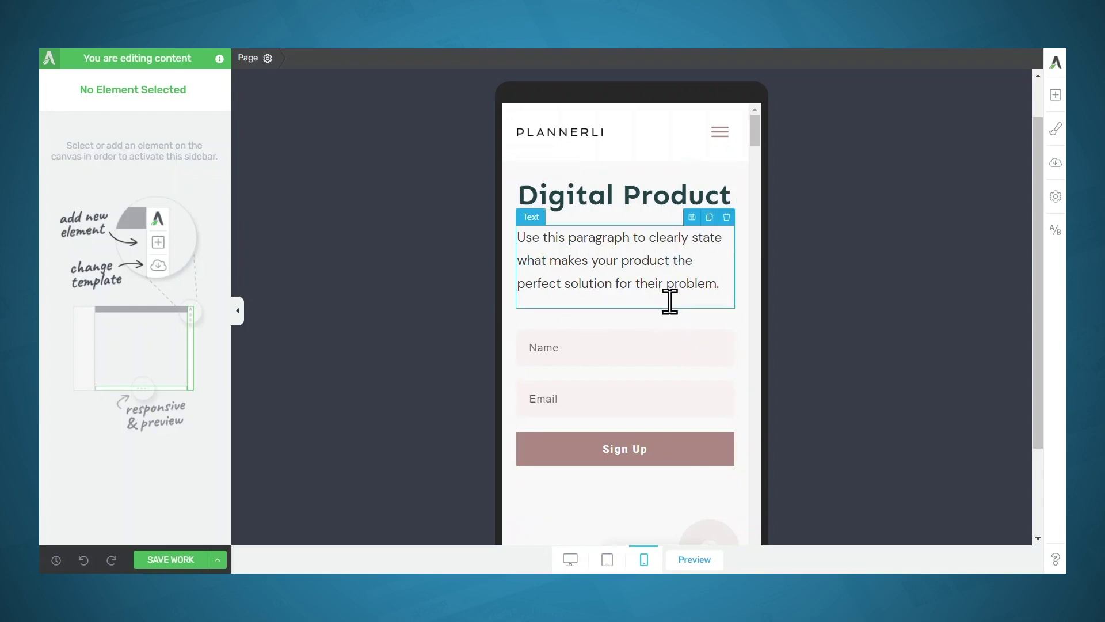
# Step: Reduce the top margin of the hero opt-in form to 1 px in the mobile view
pyautogui.click(671, 366)
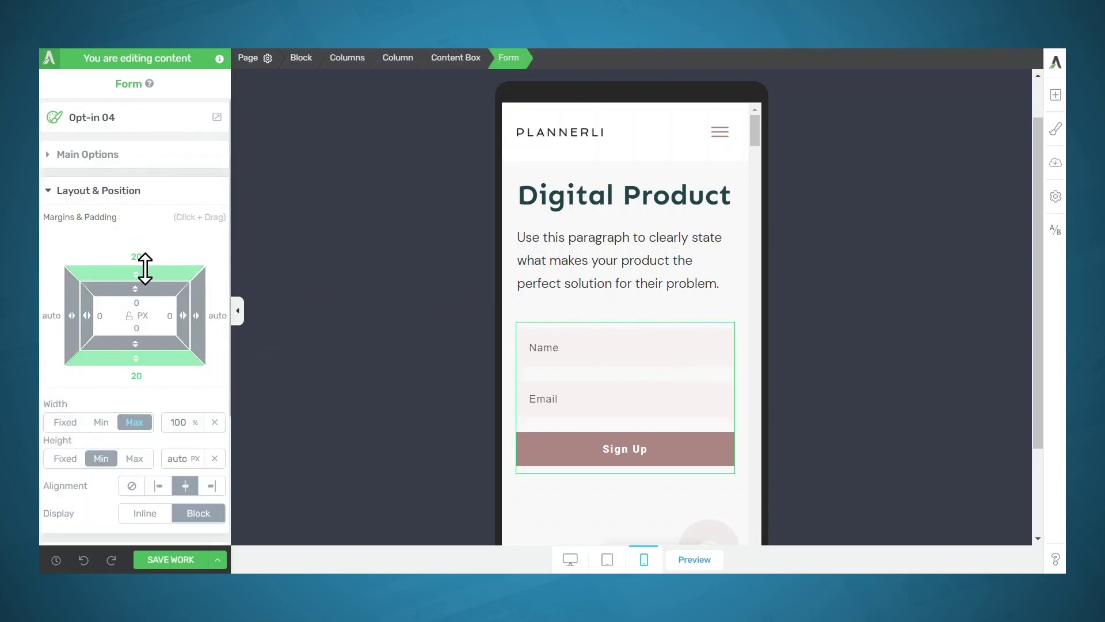
pyautogui.moveTo(145, 268); pyautogui.dragTo(151, 295)
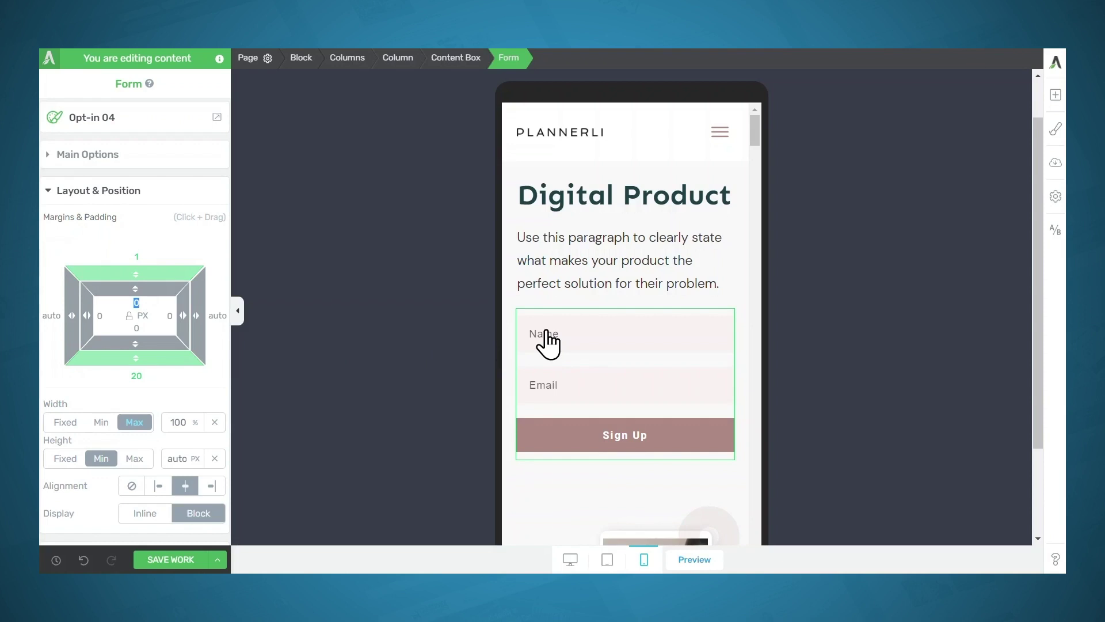
pyautogui.click(643, 561)
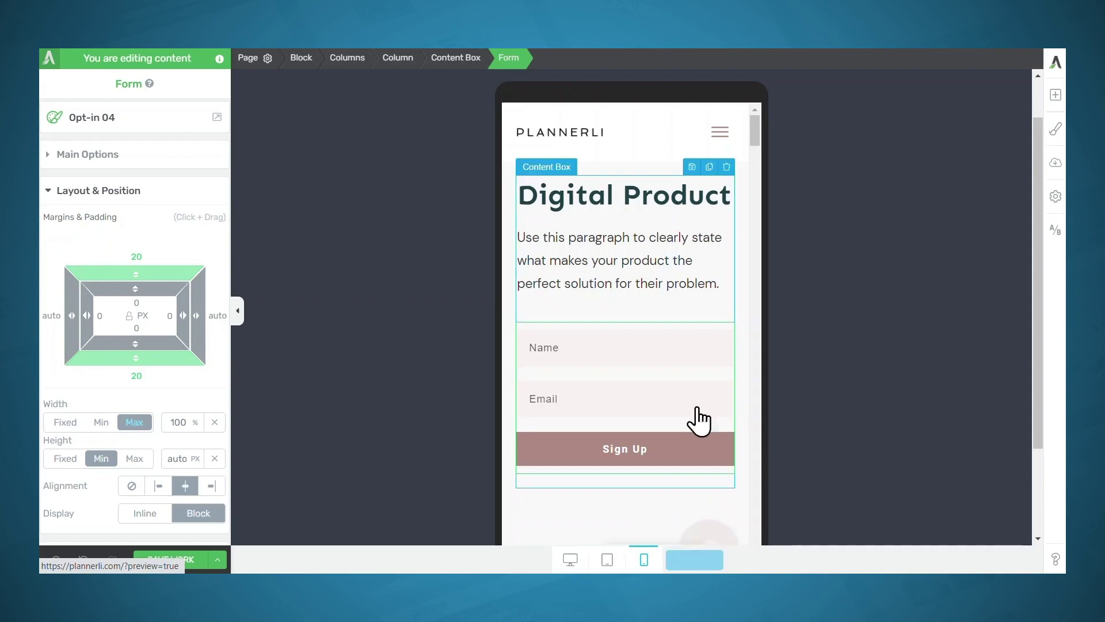
# Step: Try hiding the whole Our Approach block on mobile, and restore its visibility to all devices
pyautogui.scroll(-5, 678, 383)
pyautogui.scroll(-5, 690, 391)
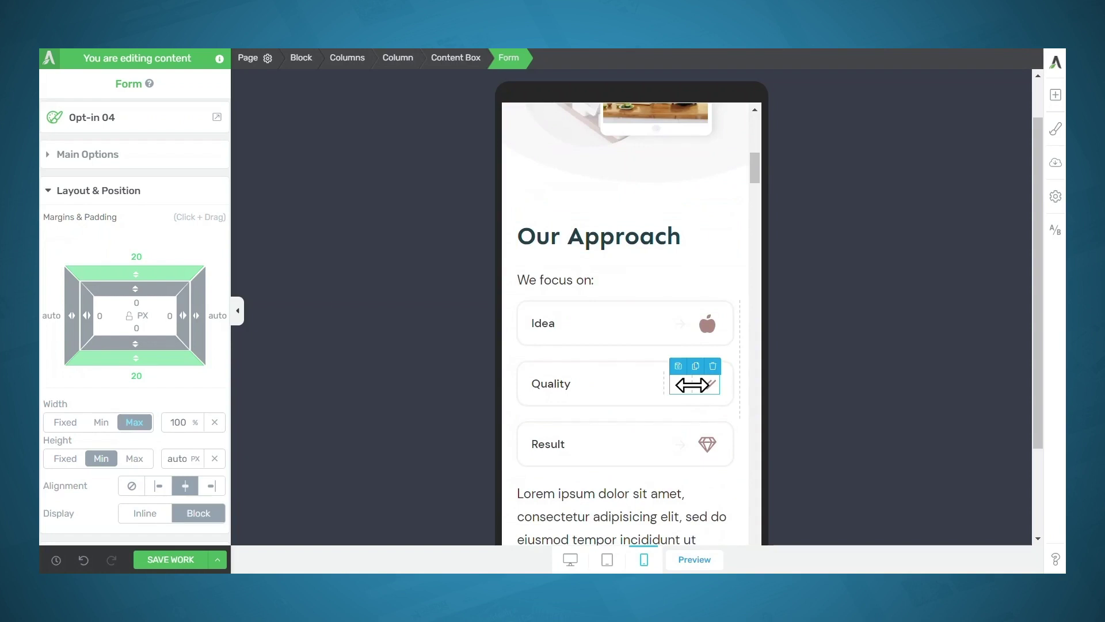
pyautogui.click(696, 244)
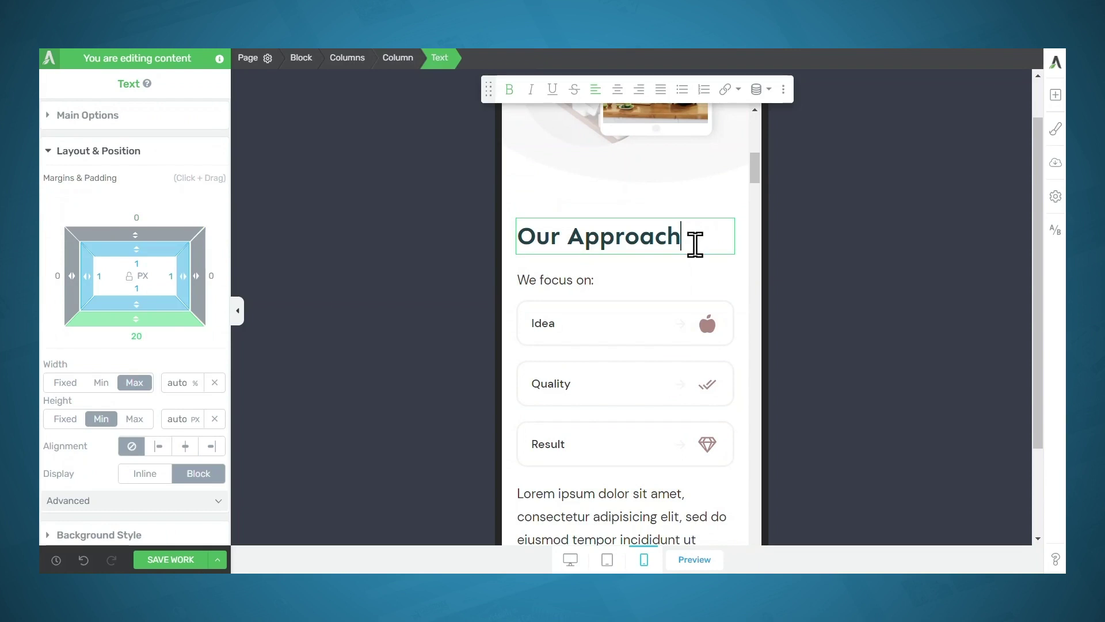
pyautogui.click(300, 60)
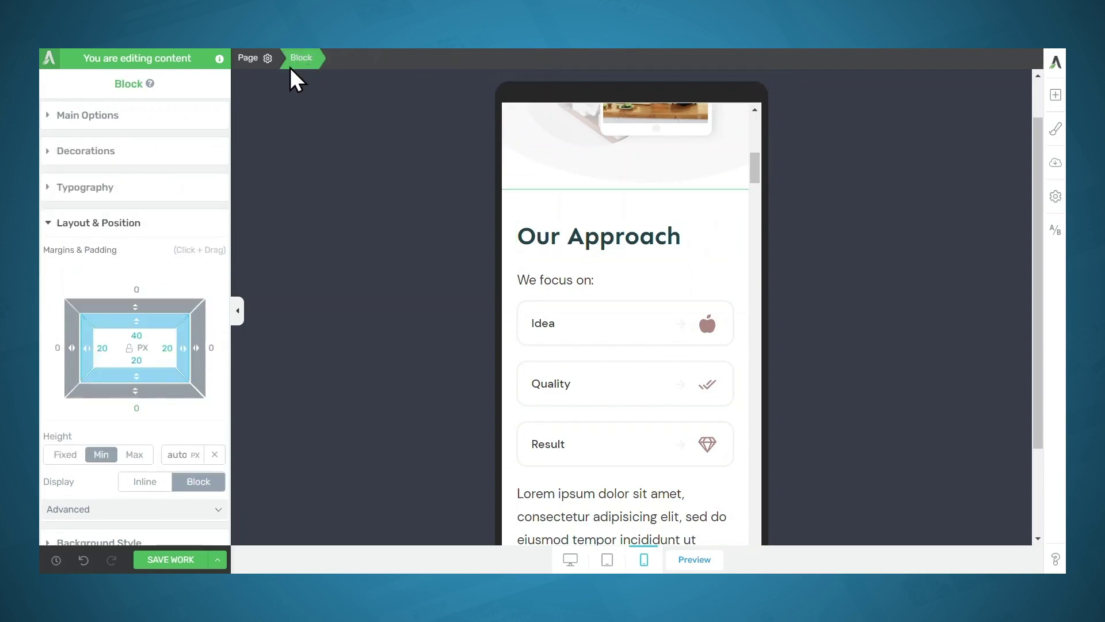
pyautogui.scroll(-3, 181, 378)
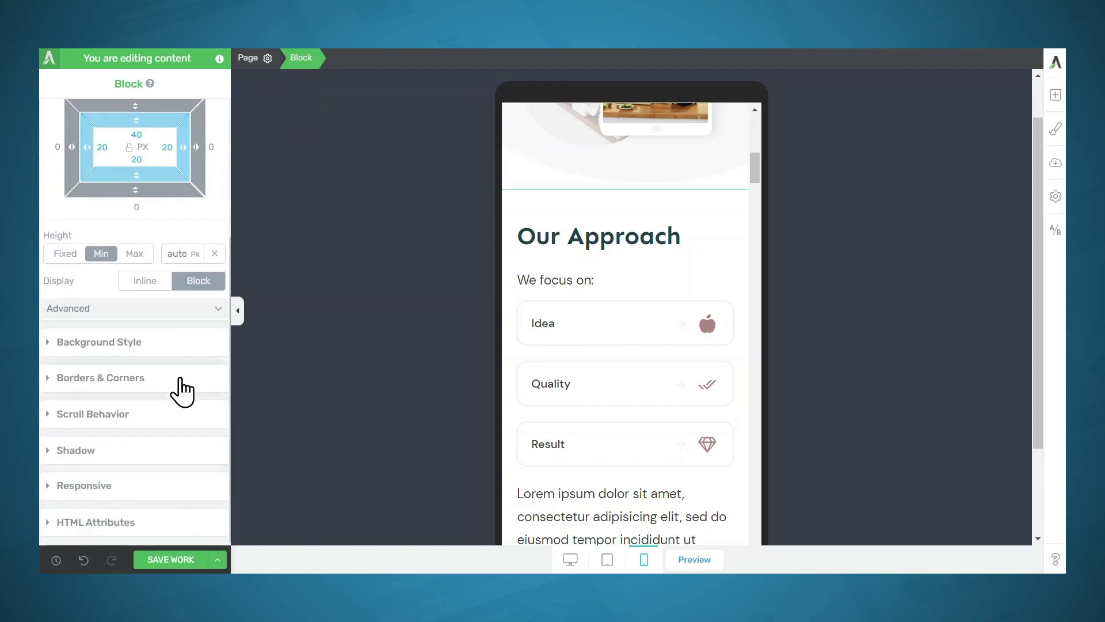
pyautogui.click(104, 493)
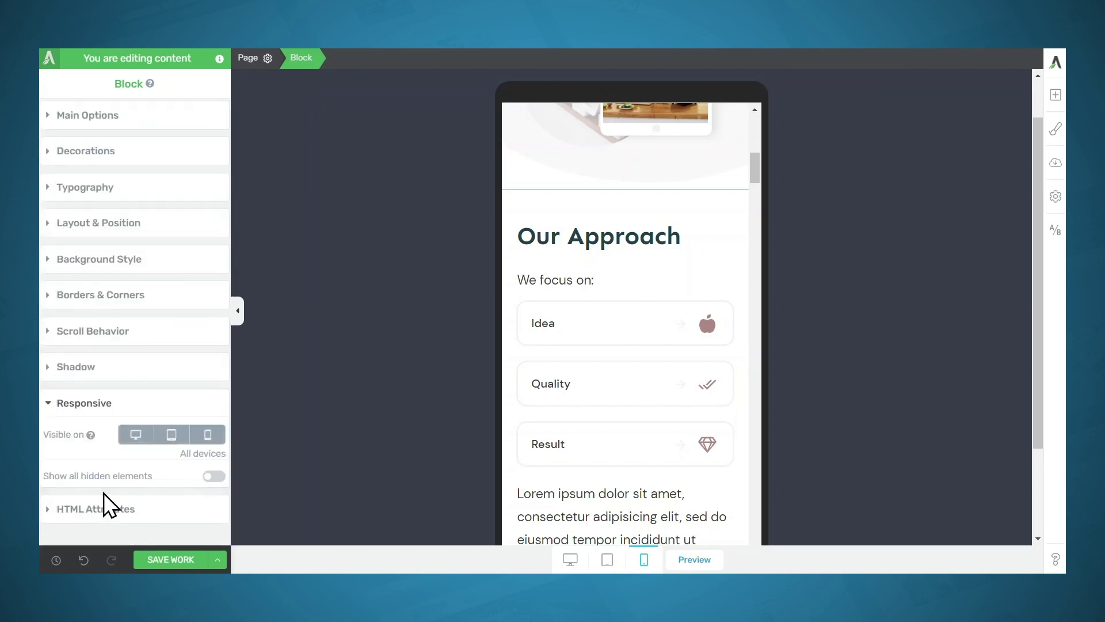
pyautogui.click(208, 436)
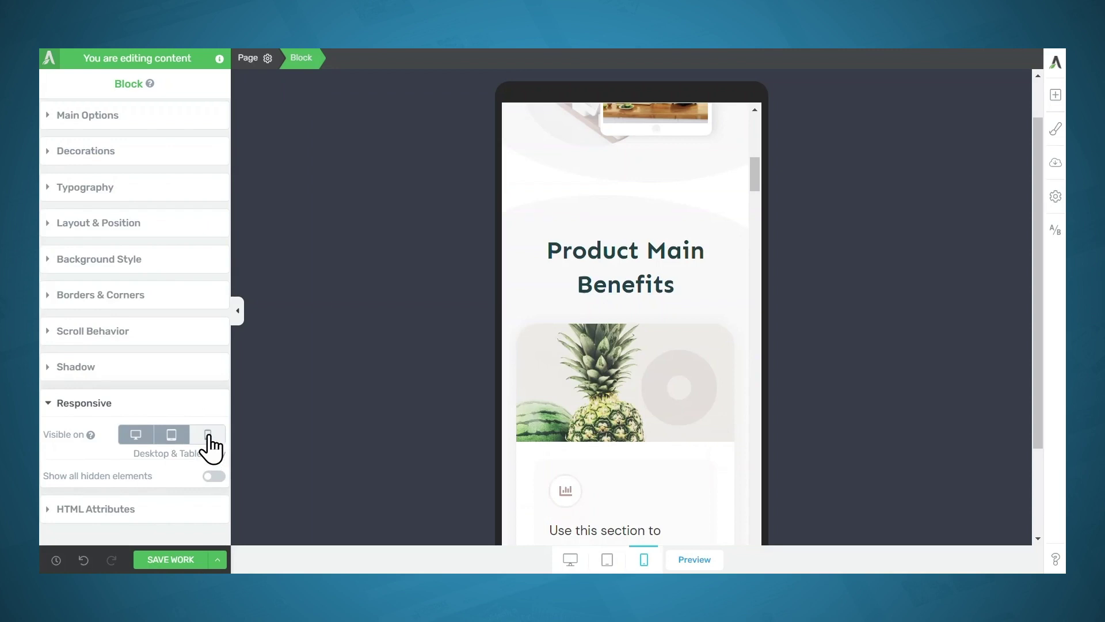
pyautogui.click(209, 436)
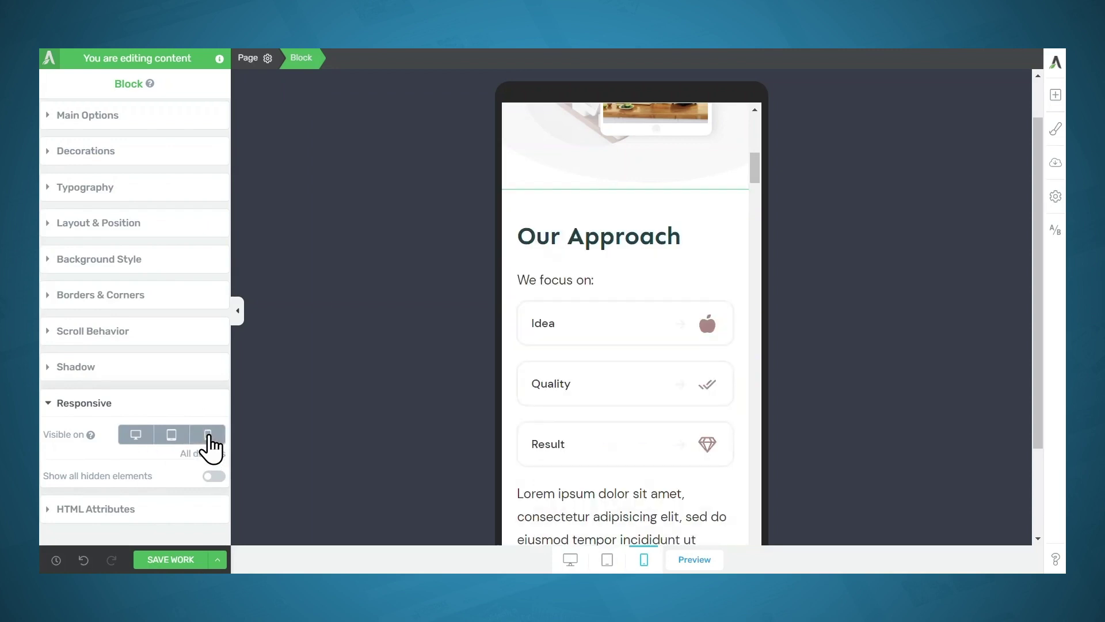
# Step: Save the homepage and open the default page template Title Banner for editing from the theme templates
pyautogui.click(175, 555)
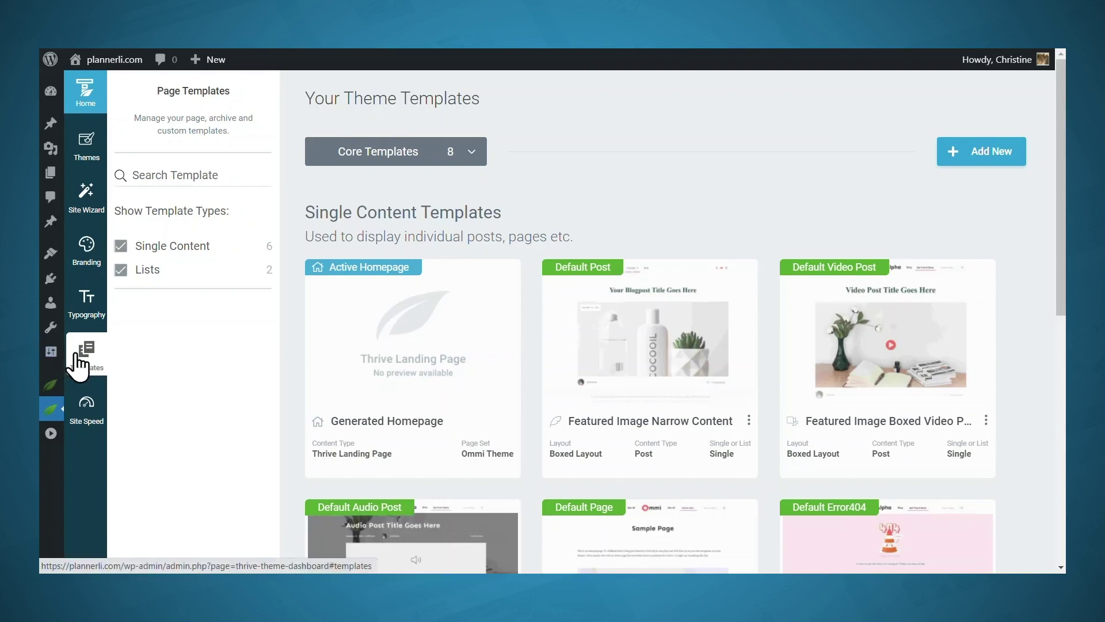
pyautogui.moveTo(558, 296)
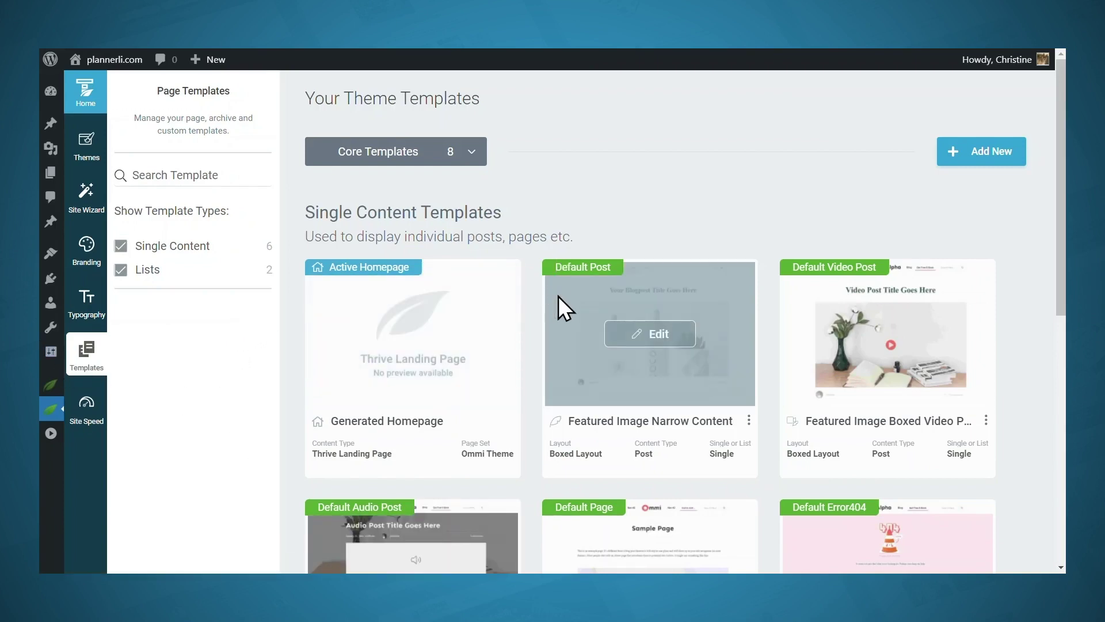
pyautogui.scroll(-3, 622, 279)
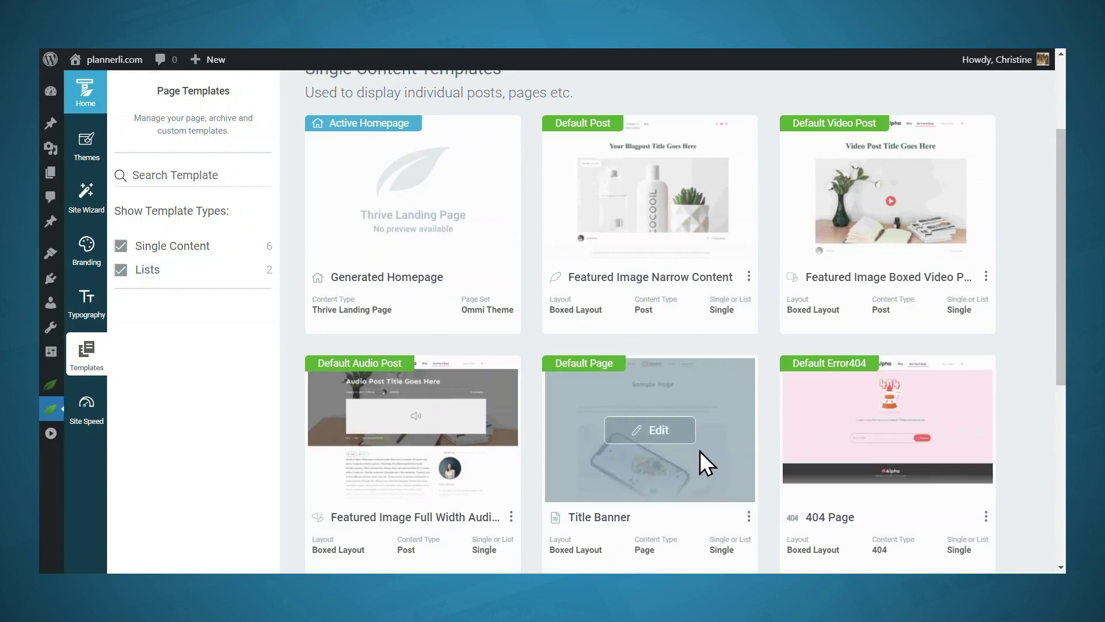
pyautogui.click(651, 431)
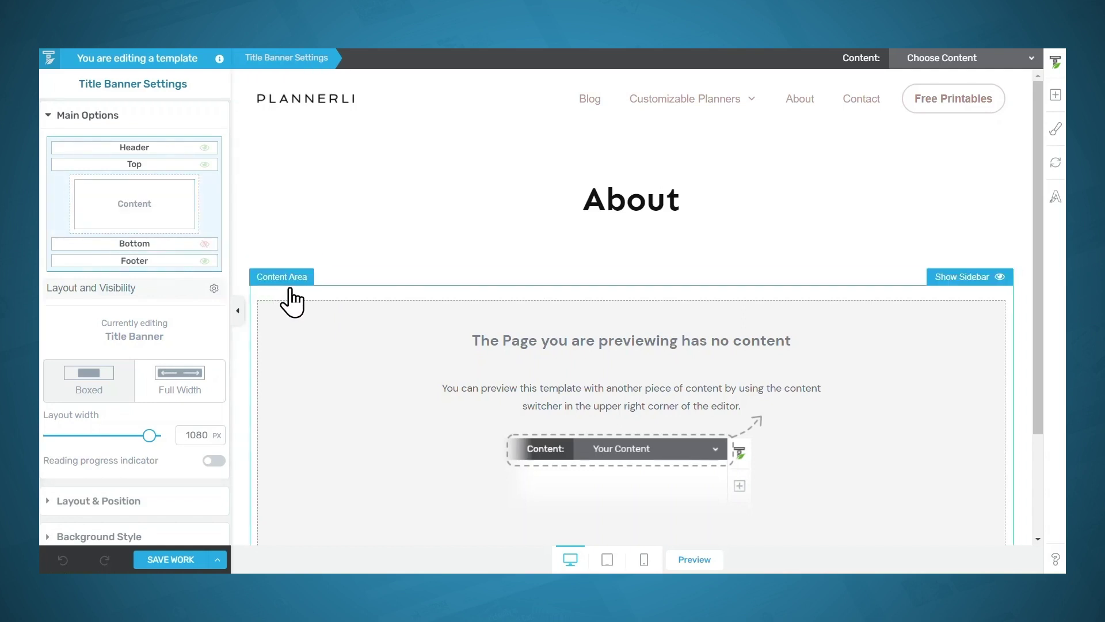
# Step: Show the sidebar beside the template's content area and review its content down to the footer
pyautogui.click(957, 278)
pyautogui.scroll(-5, 945, 316)
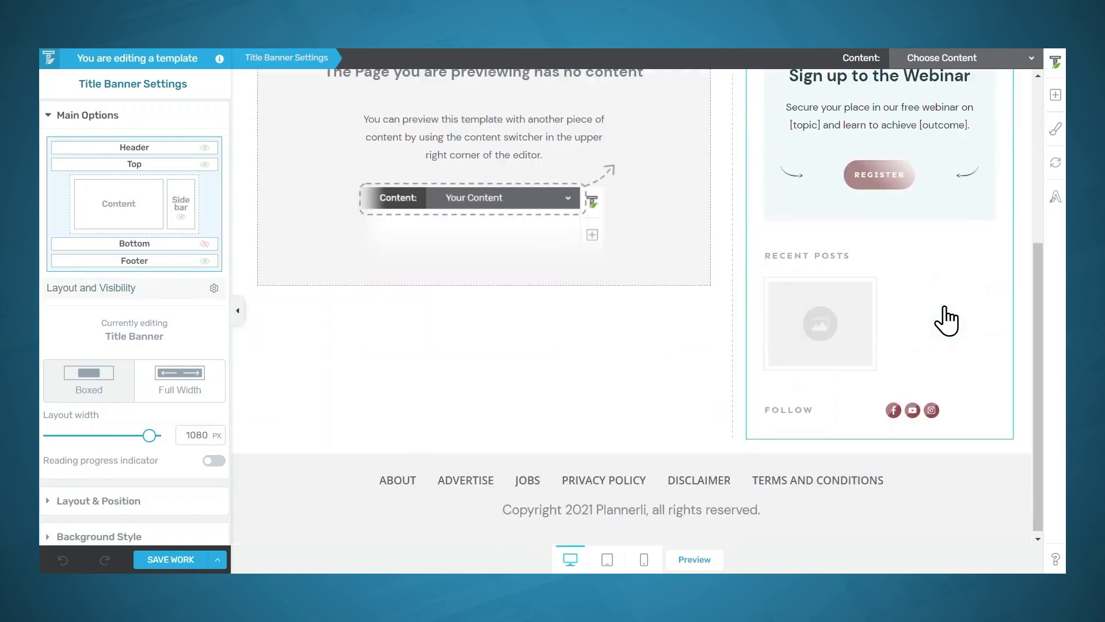
pyautogui.scroll(5, 947, 305)
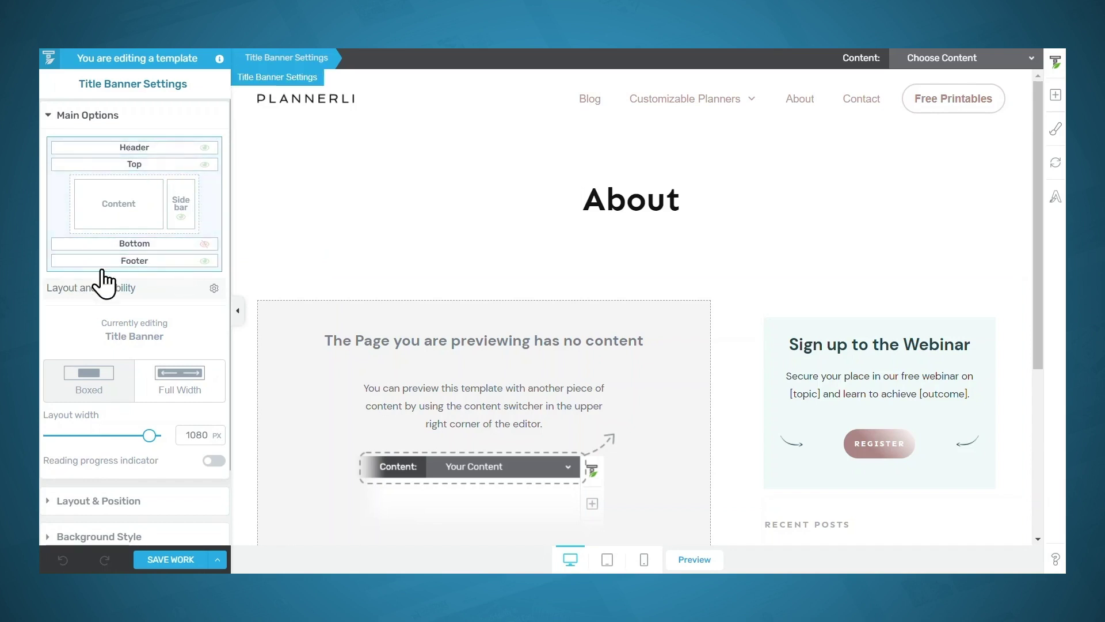
# Step: Try hiding the template's Top and Header sections, and restore the visibility of both
pyautogui.click(204, 148)
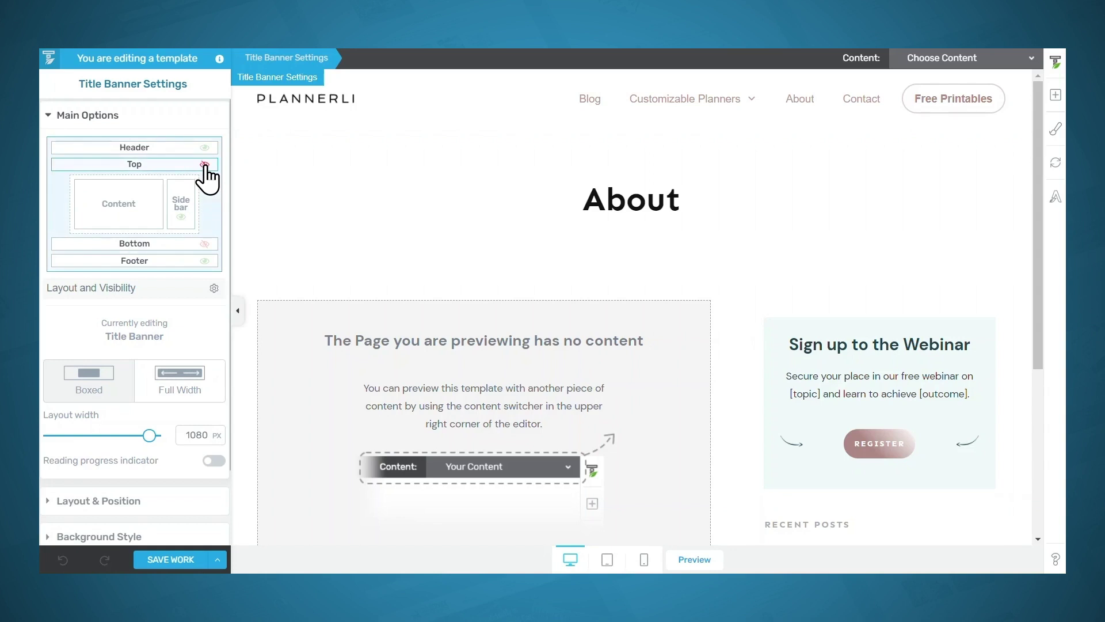
pyautogui.click(204, 164)
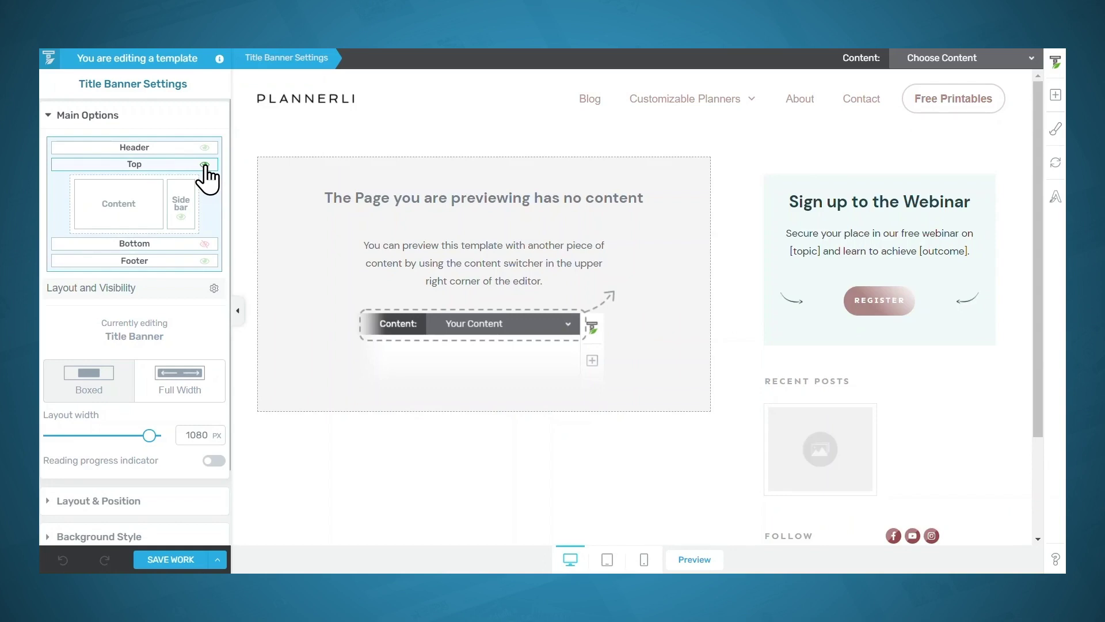
pyautogui.click(204, 165)
pyautogui.click(204, 148)
pyautogui.click(204, 148)
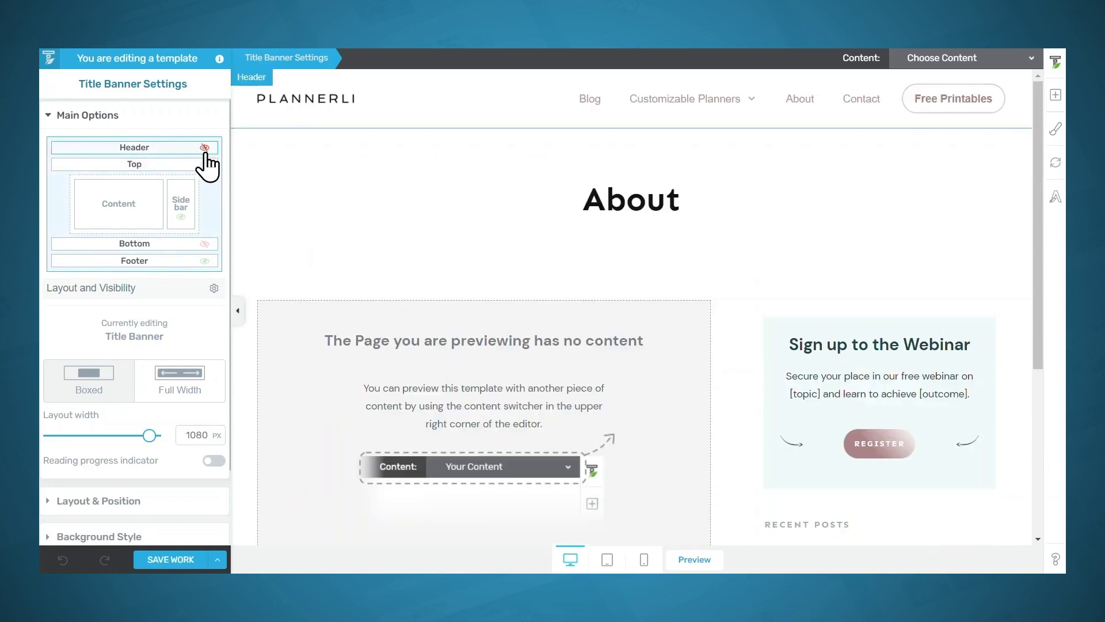
# Step: Try hiding the sidebar, restore it, and select the content wrapper to view its layout options
pyautogui.click(182, 218)
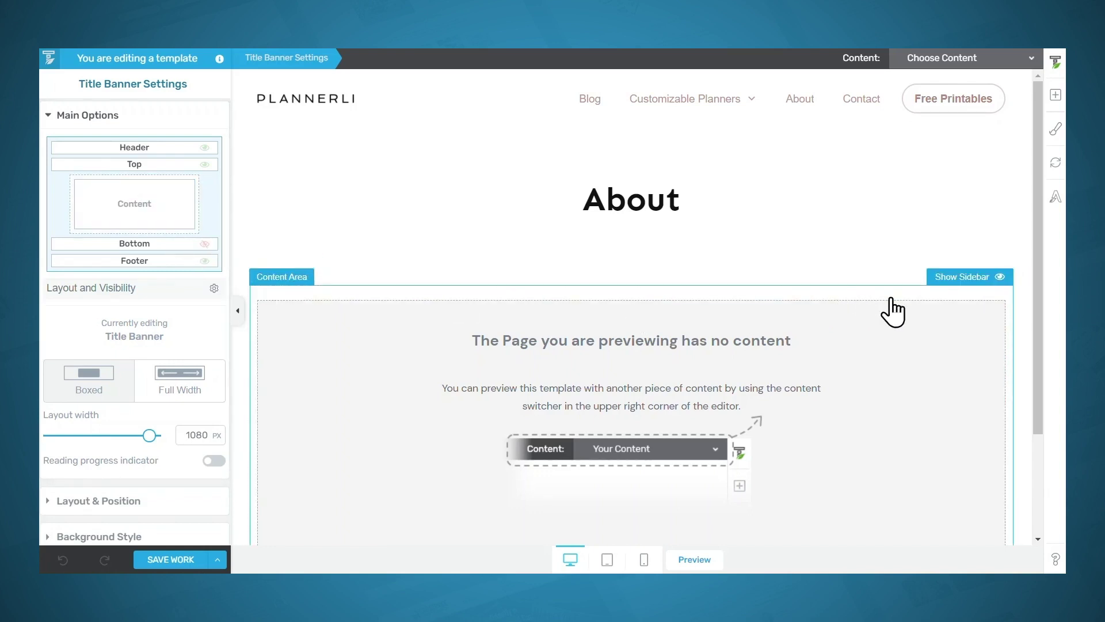
pyautogui.click(953, 295)
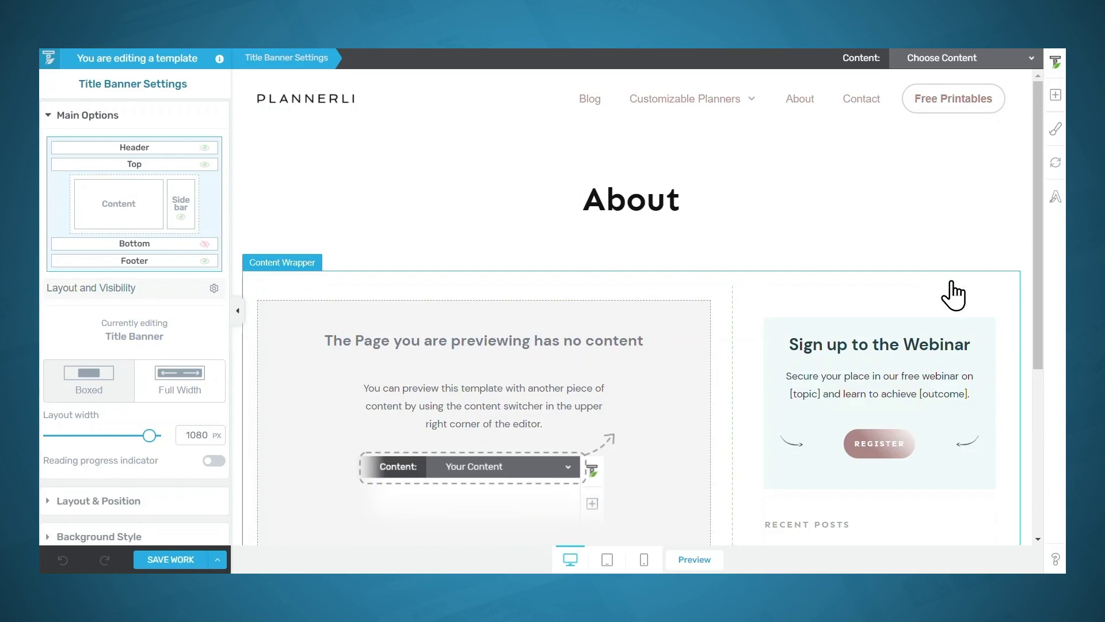
pyautogui.click(952, 295)
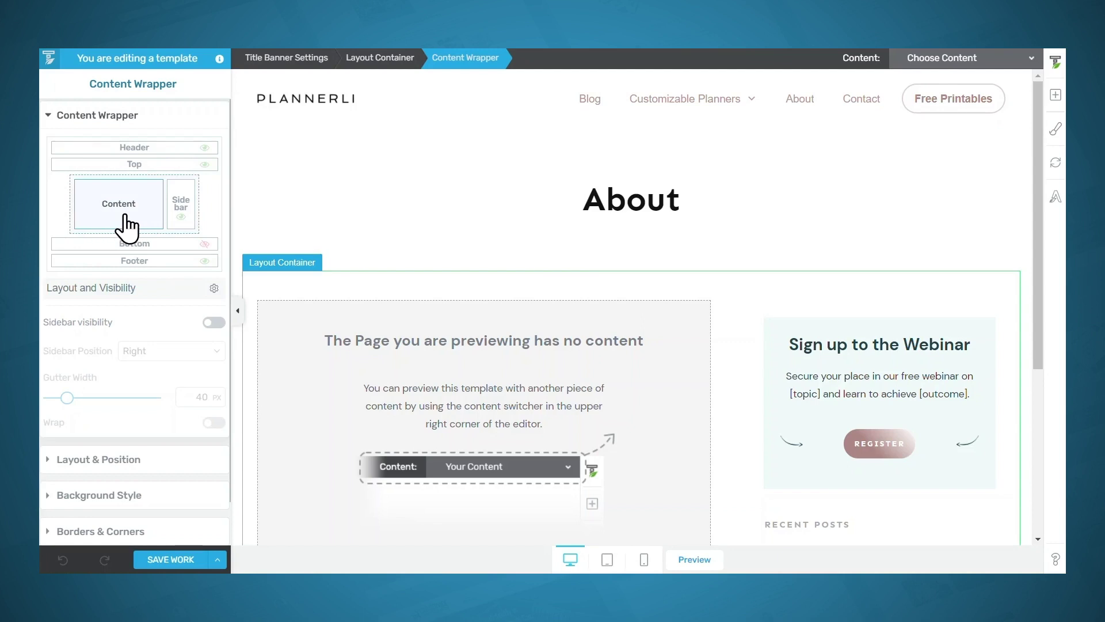
# Step: Browse the ready-made theme designs for the linked header section, and close the library without choosing one
pyautogui.click(499, 114)
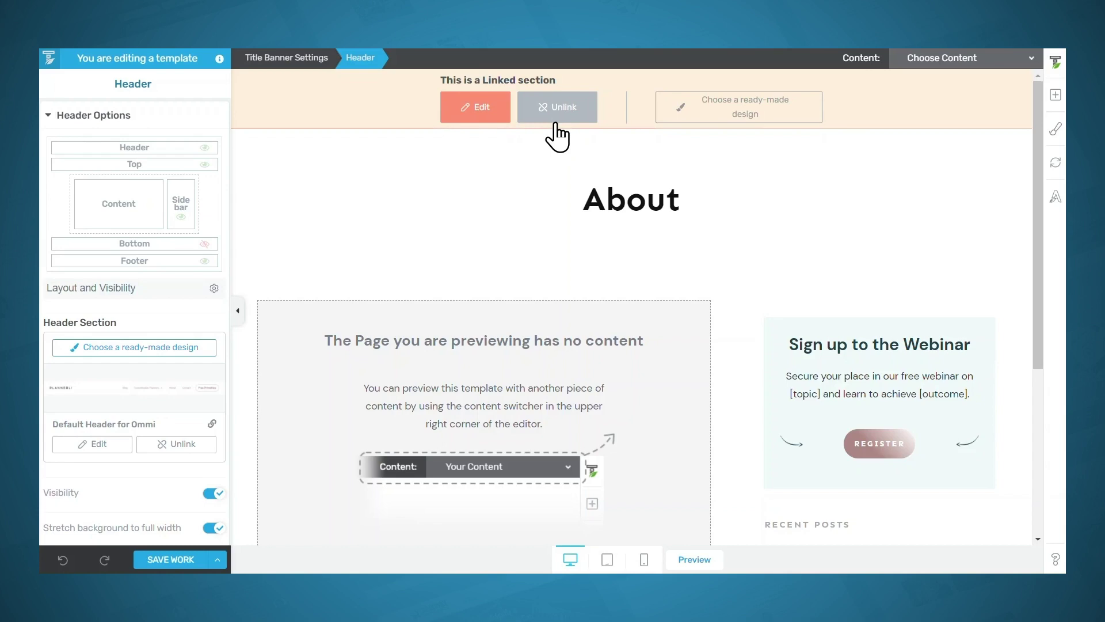
pyautogui.click(732, 117)
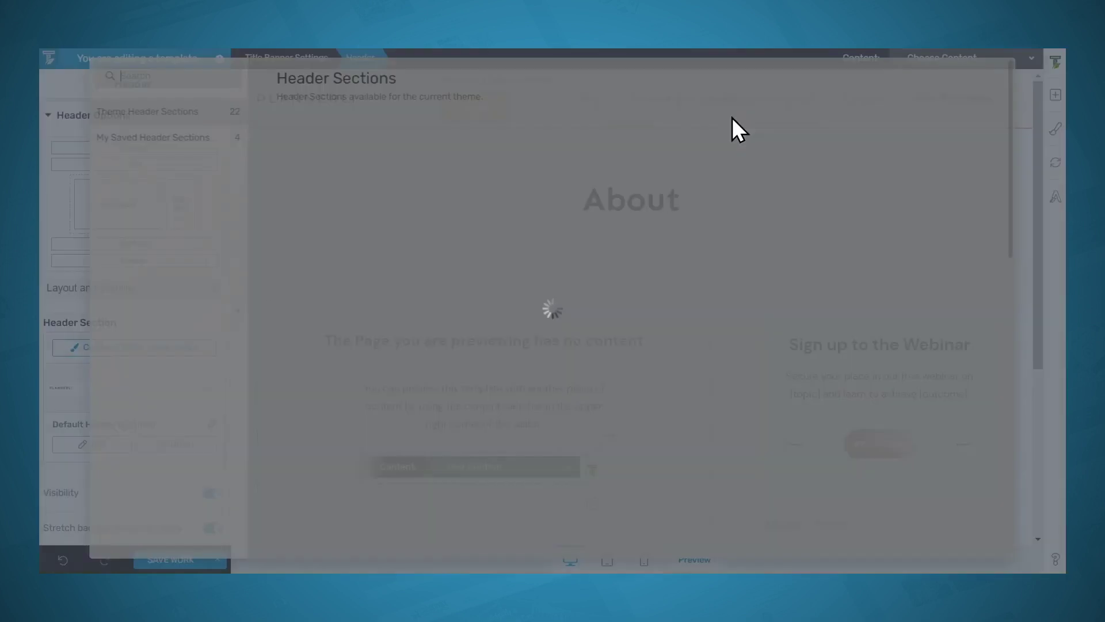
pyautogui.scroll(-15, 656, 221)
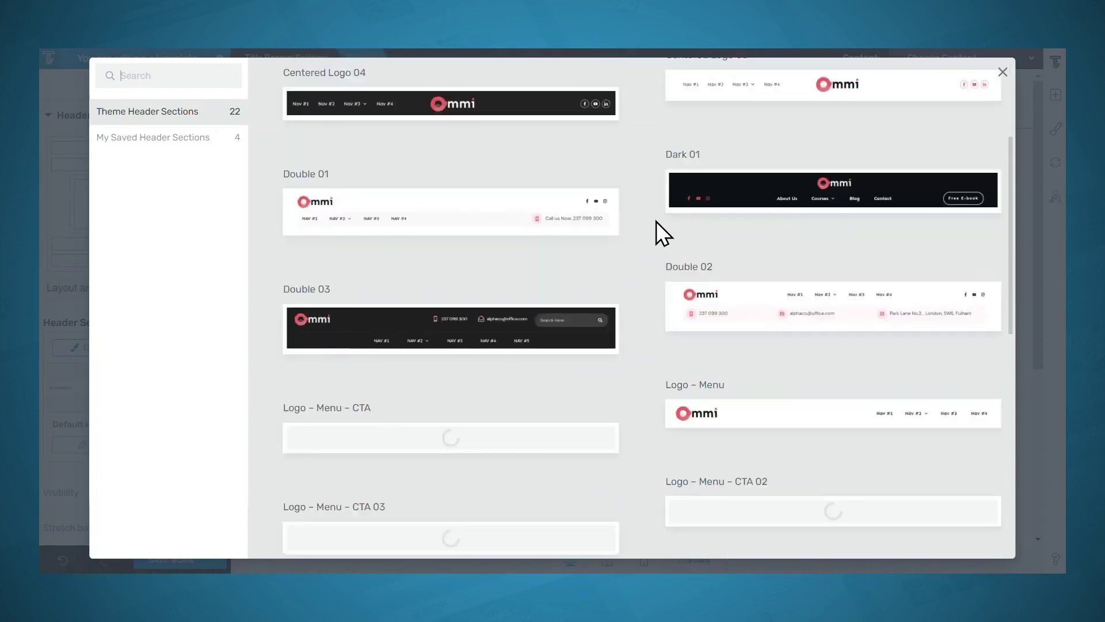
pyautogui.click(1002, 72)
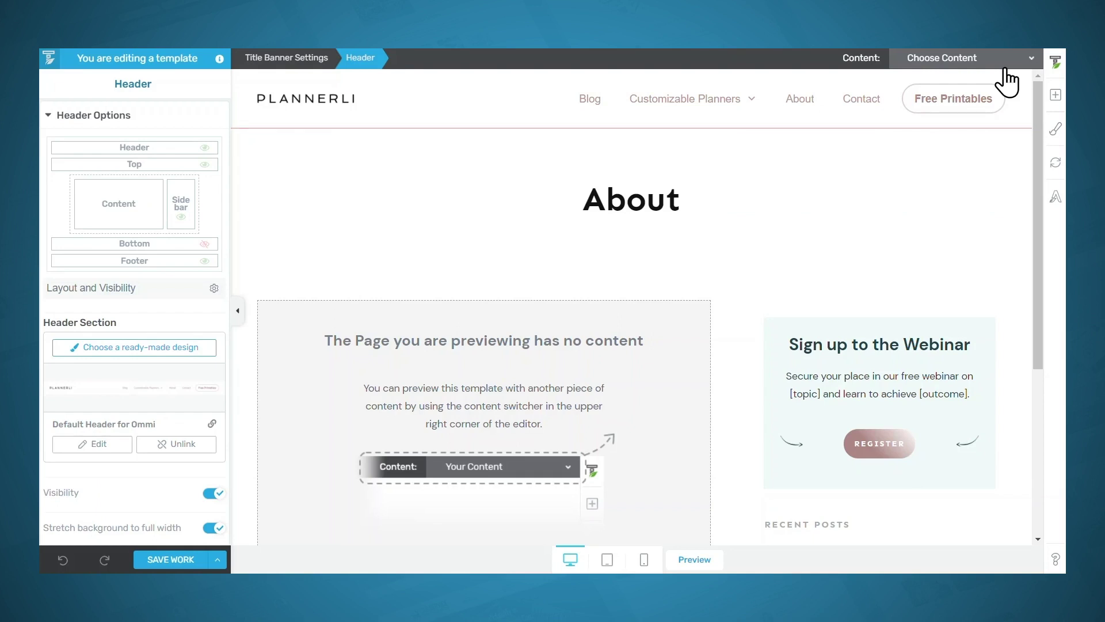
# Step: Apply the ready-made design Page Banner - Title 01 to the template's top section
pyautogui.click(769, 273)
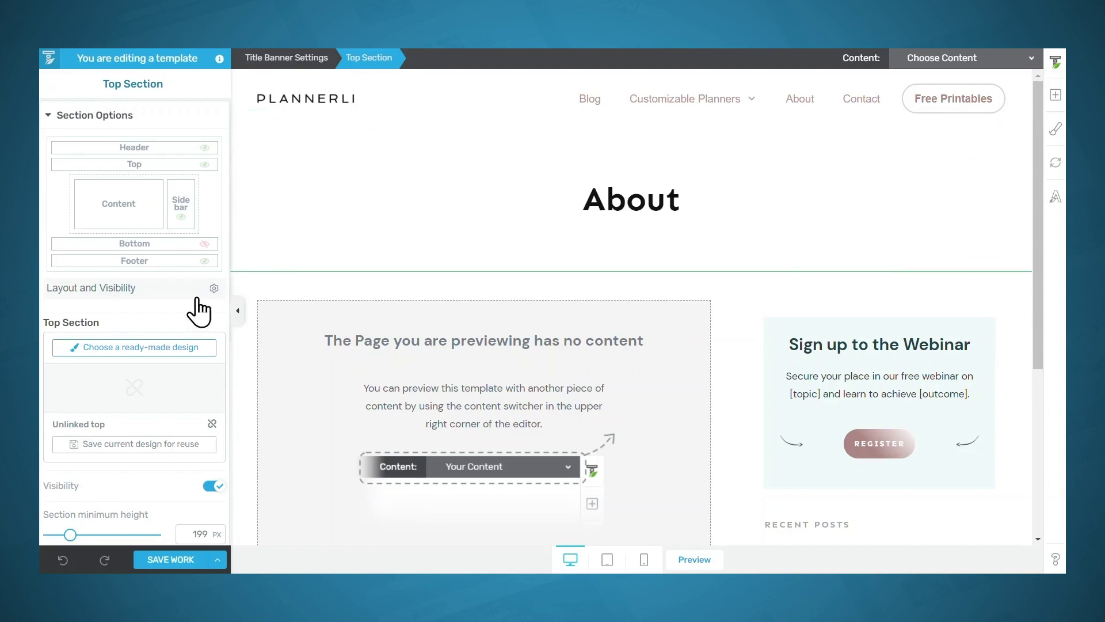
pyautogui.click(159, 347)
pyautogui.click(140, 351)
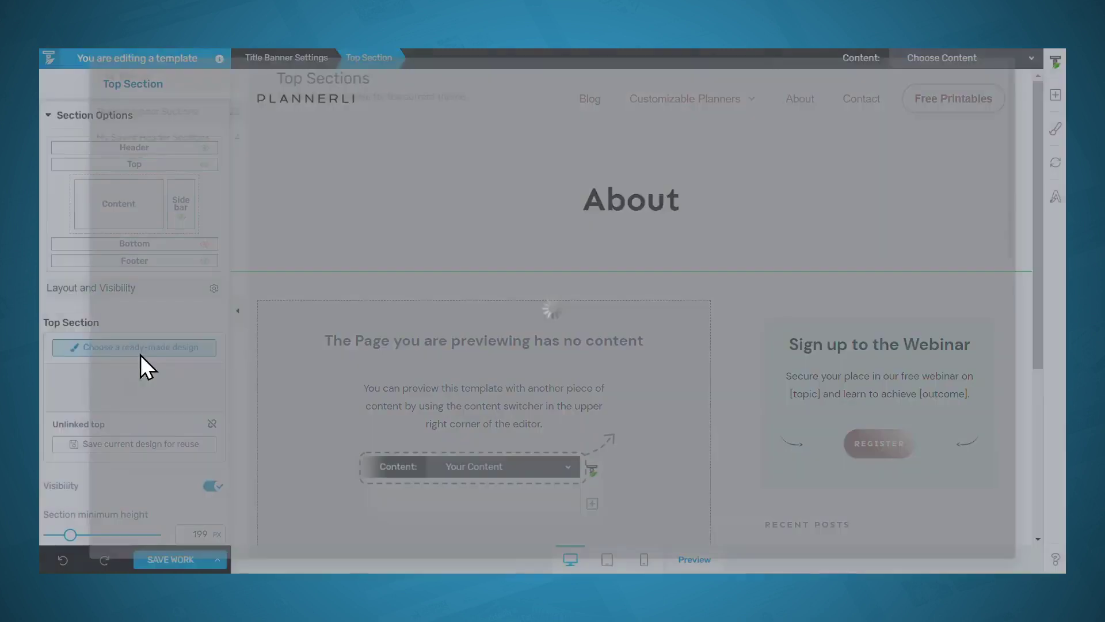
pyautogui.scroll(-8, 633, 162)
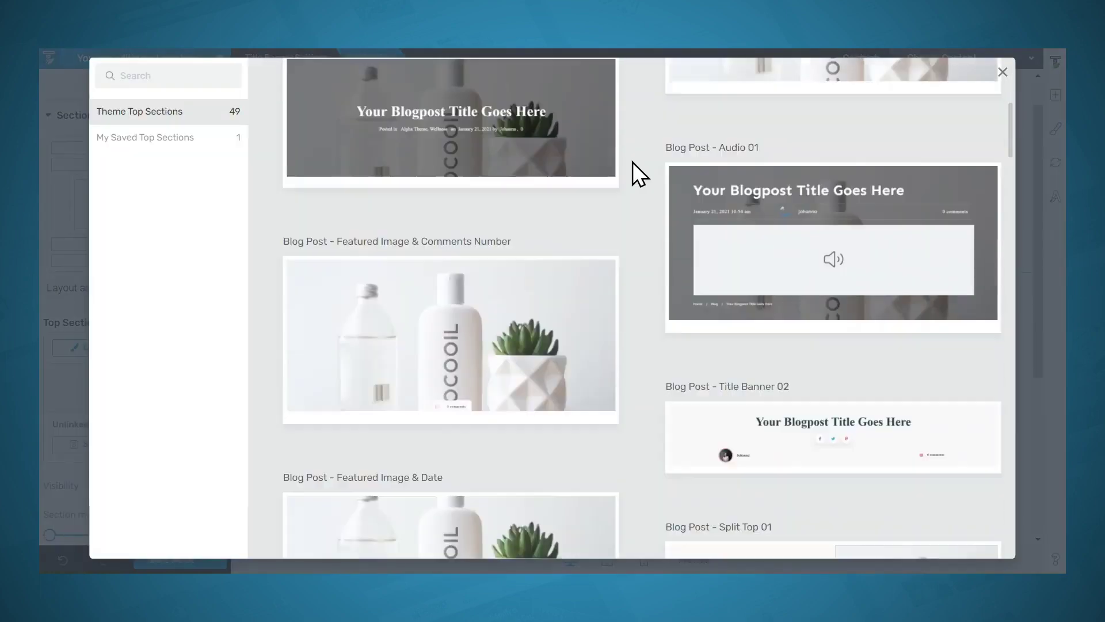
pyautogui.scroll(-15, 633, 161)
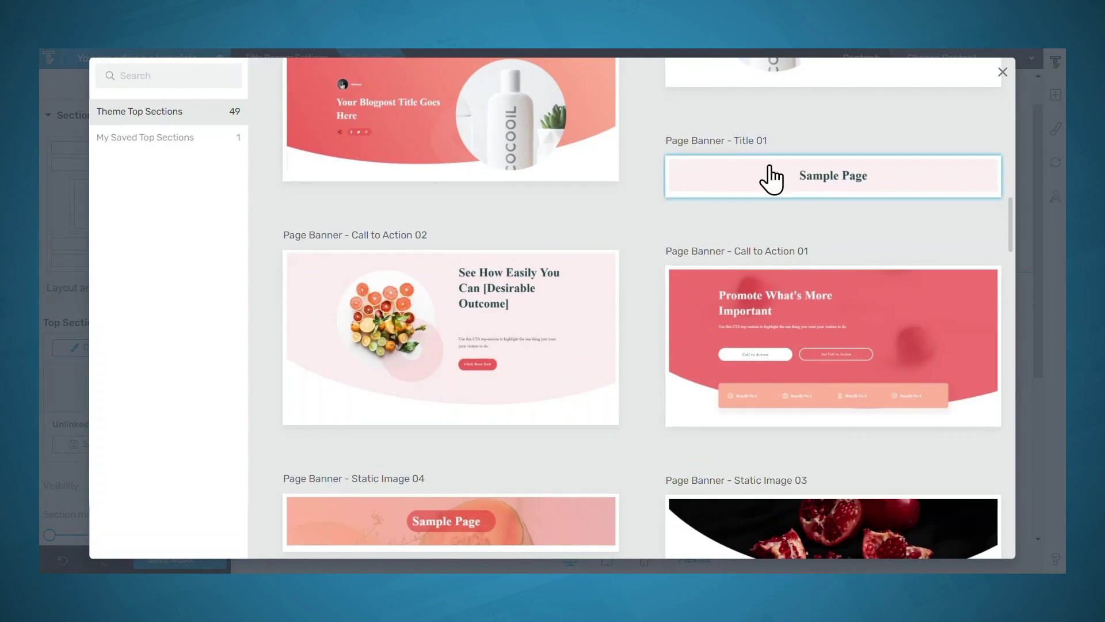
pyautogui.click(775, 182)
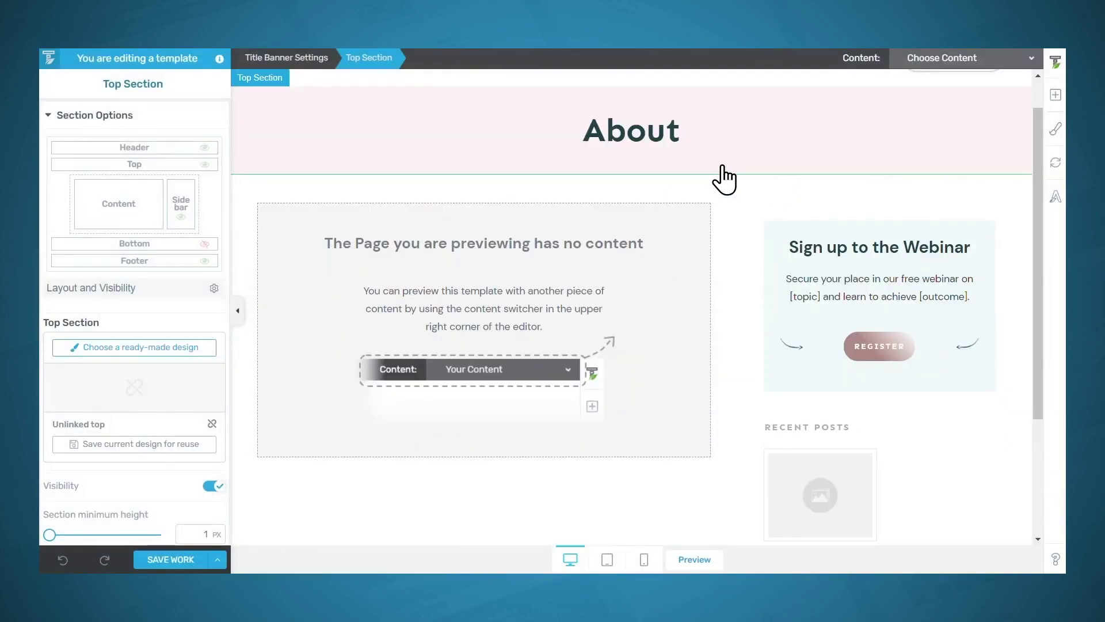
# Step: Replace the sidebar section with the theme design Author Focused 04, and review it down to the footer
pyautogui.click(785, 219)
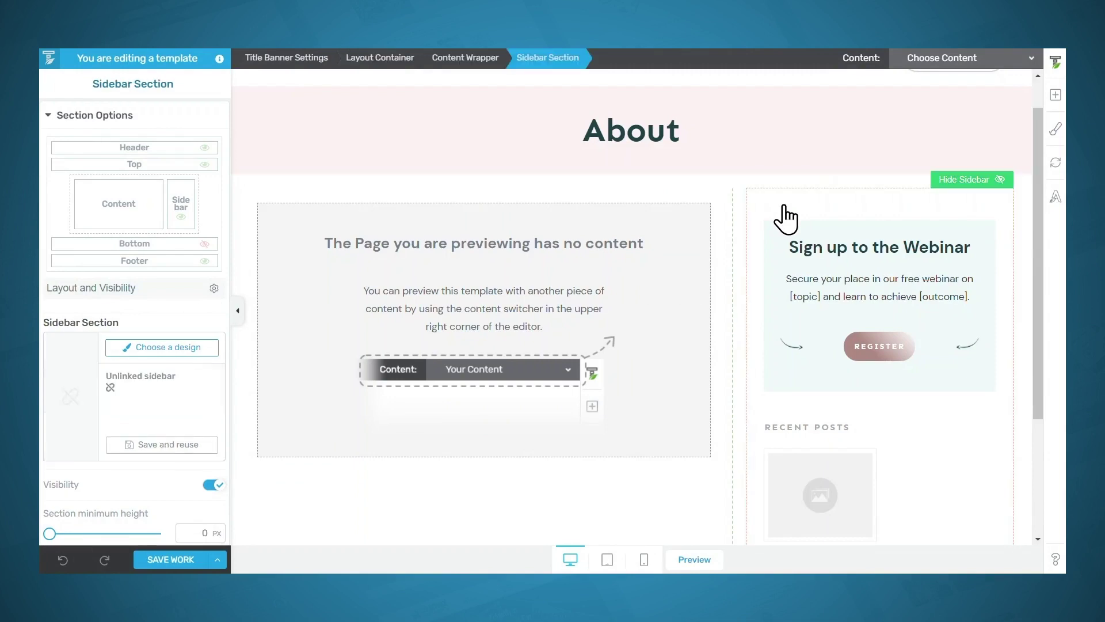
pyautogui.scroll(-1, 919, 256)
pyautogui.scroll(-2, 918, 255)
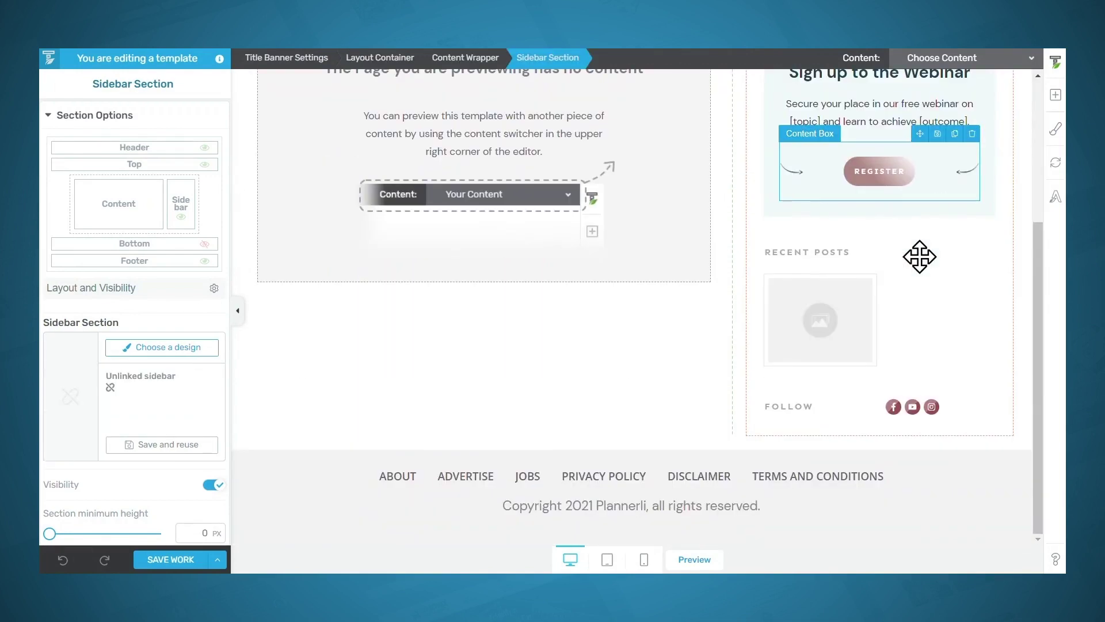
pyautogui.scroll(5, 910, 251)
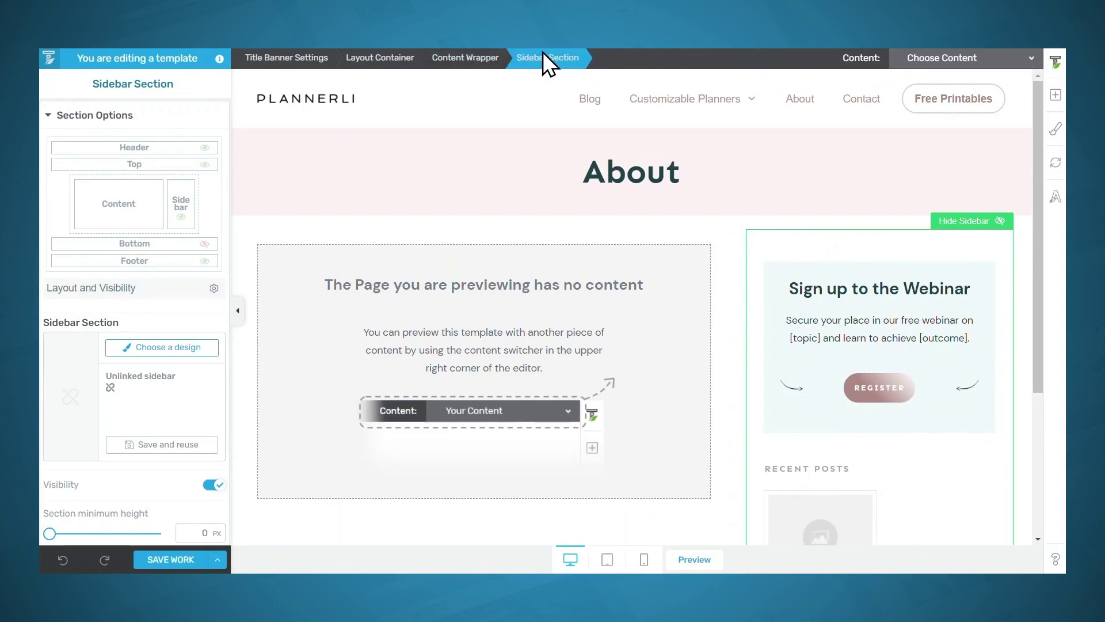
pyautogui.click(163, 348)
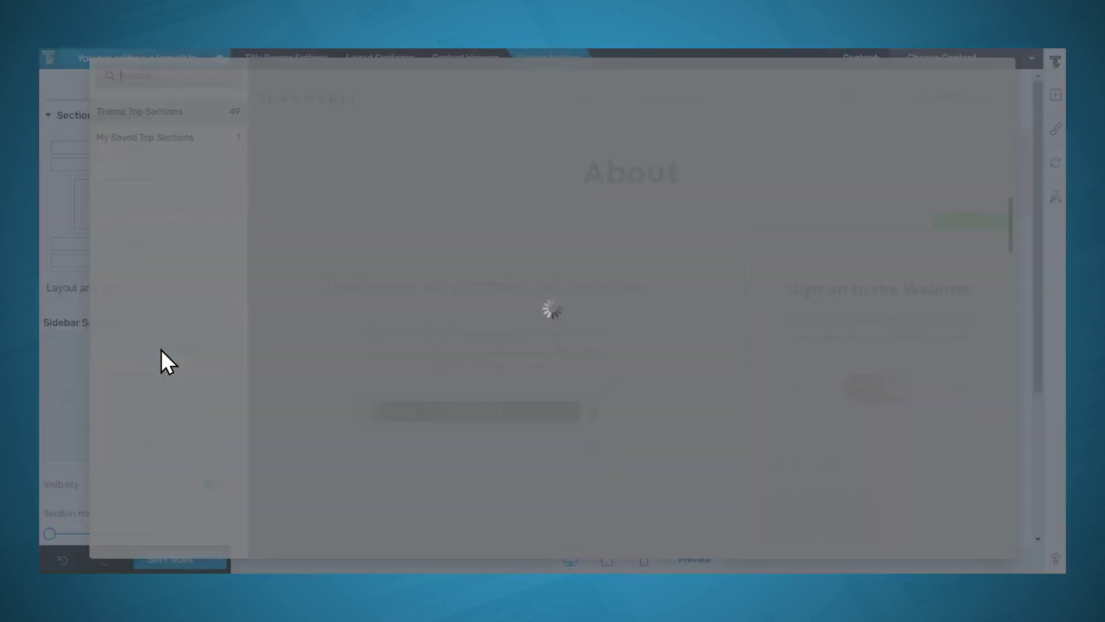
pyautogui.scroll(-10, 899, 292)
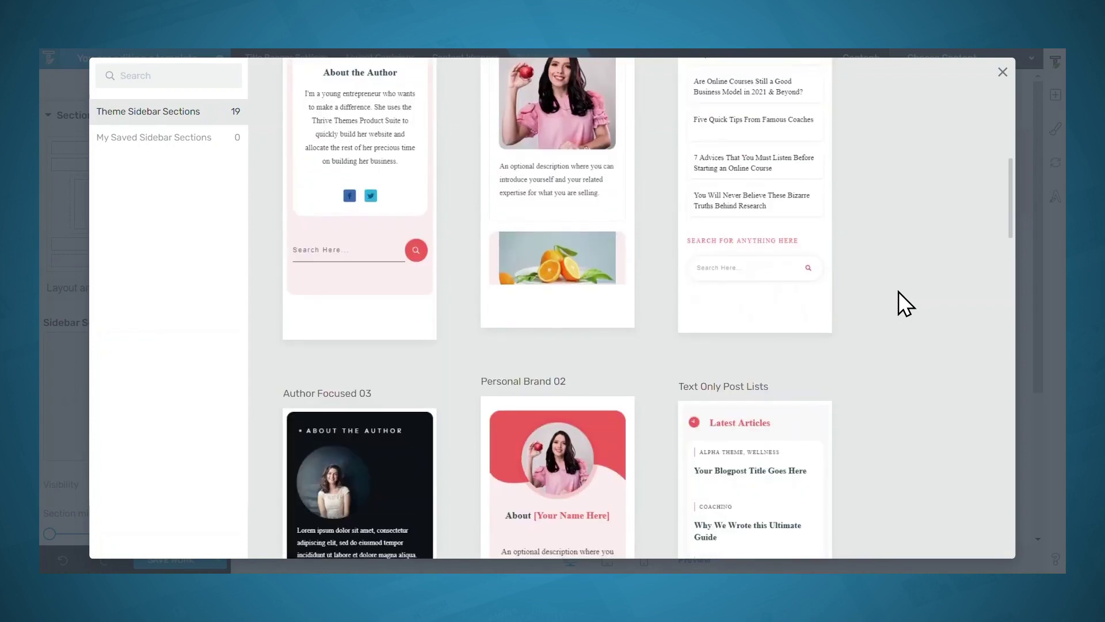
pyautogui.scroll(-3, 899, 292)
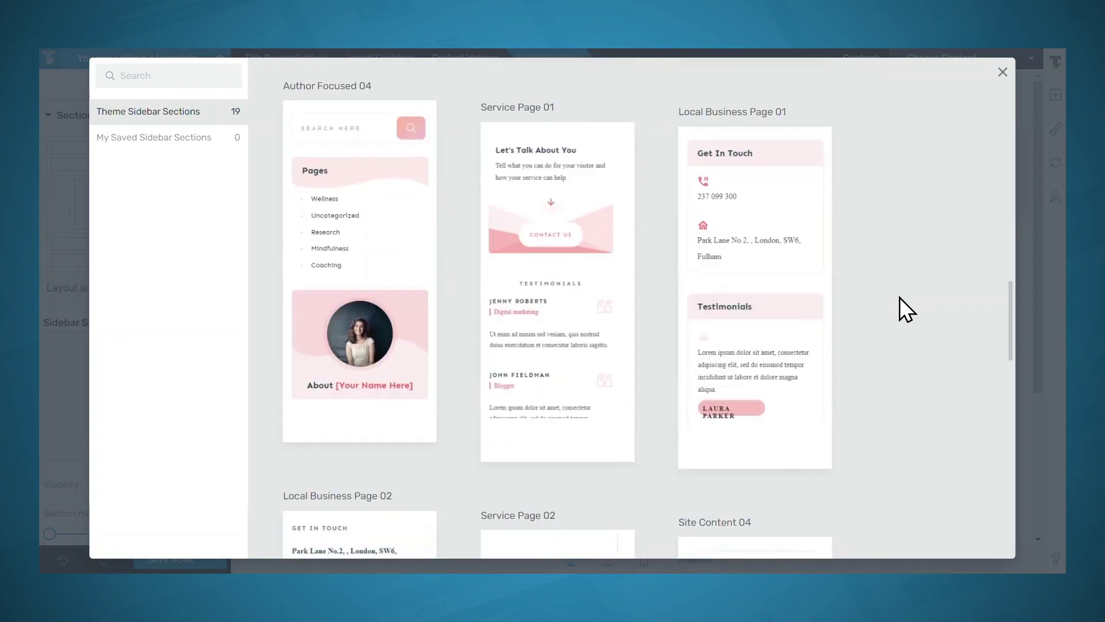
pyautogui.click(390, 259)
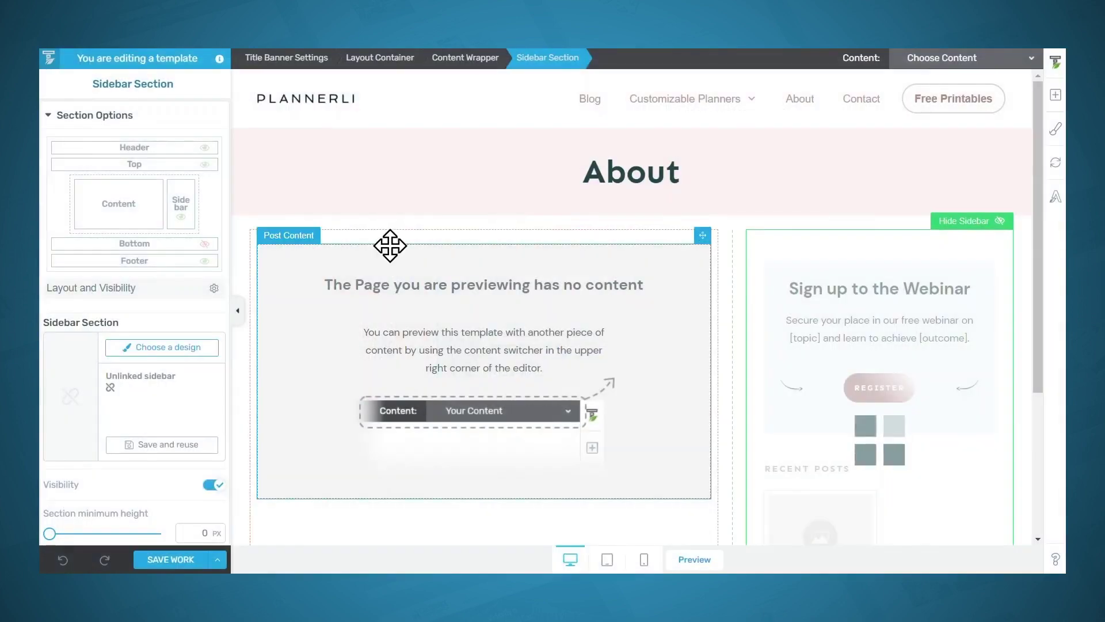
pyautogui.scroll(-10, 389, 246)
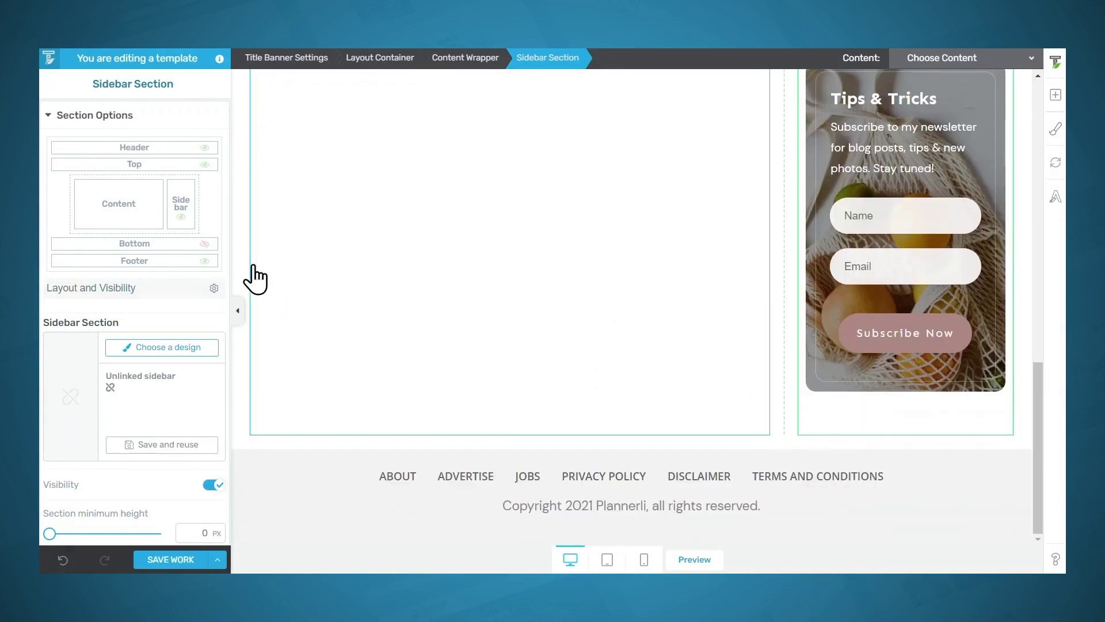
# Step: Make the template's Bottom section visible and select it to view its linked-section options
pyautogui.click(204, 244)
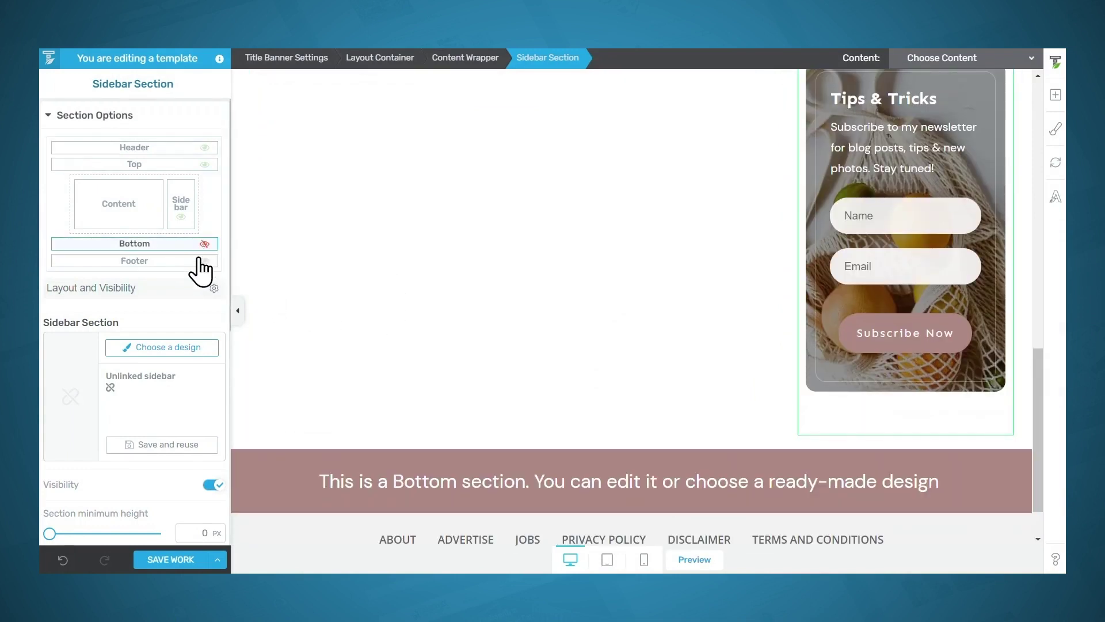
pyautogui.click(266, 478)
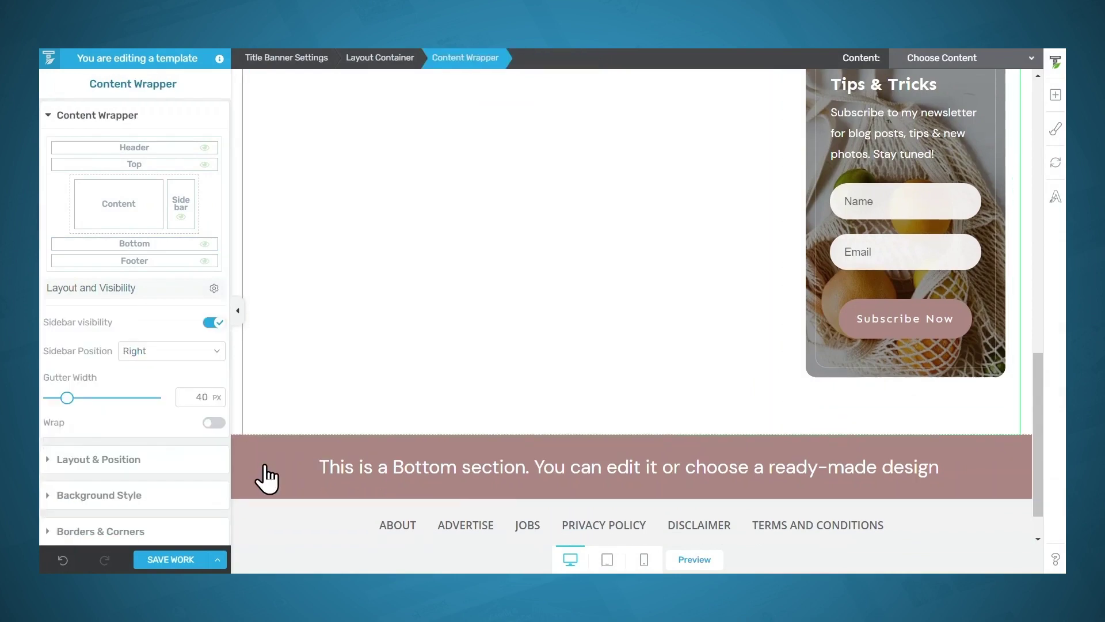
pyautogui.click(266, 478)
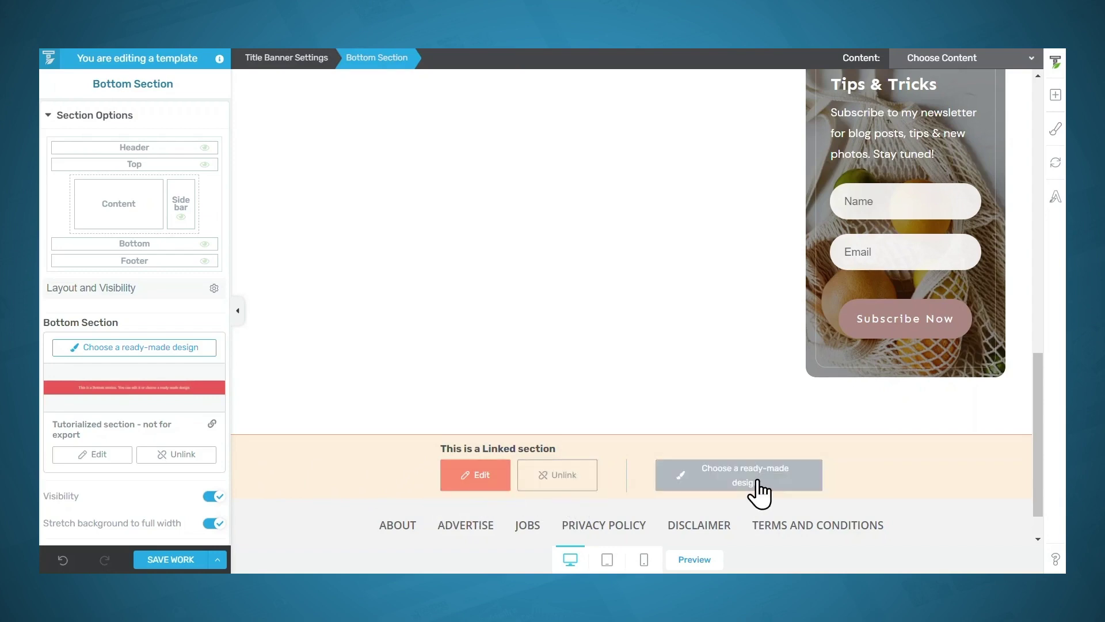
# Step: Check the linked-section options of the footer, deselect it, and open the library of elements
pyautogui.click(321, 538)
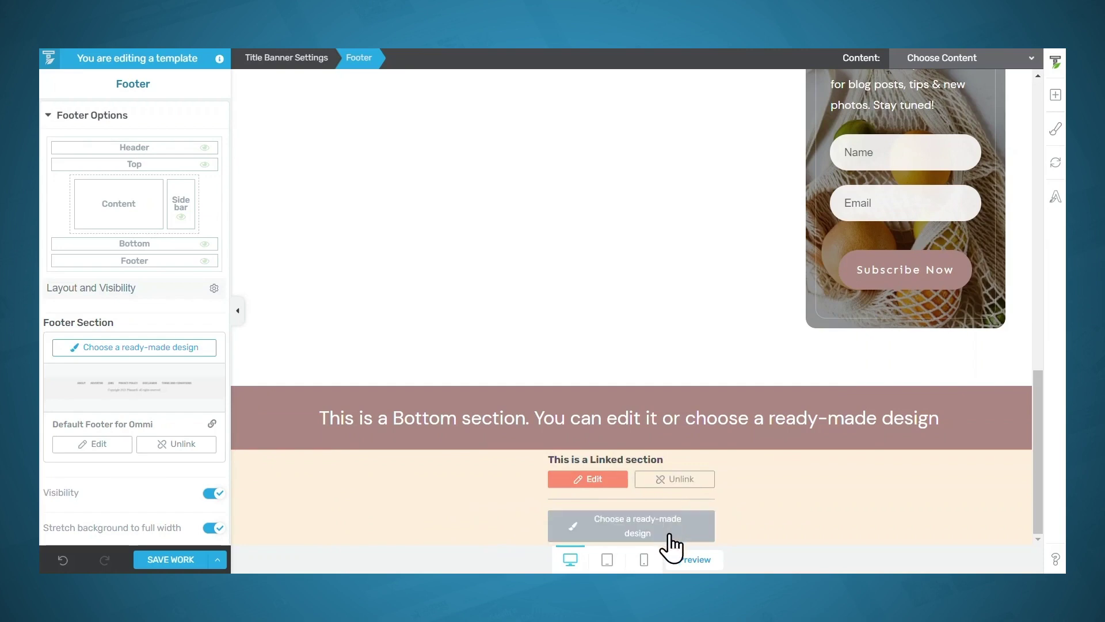
pyautogui.click(896, 521)
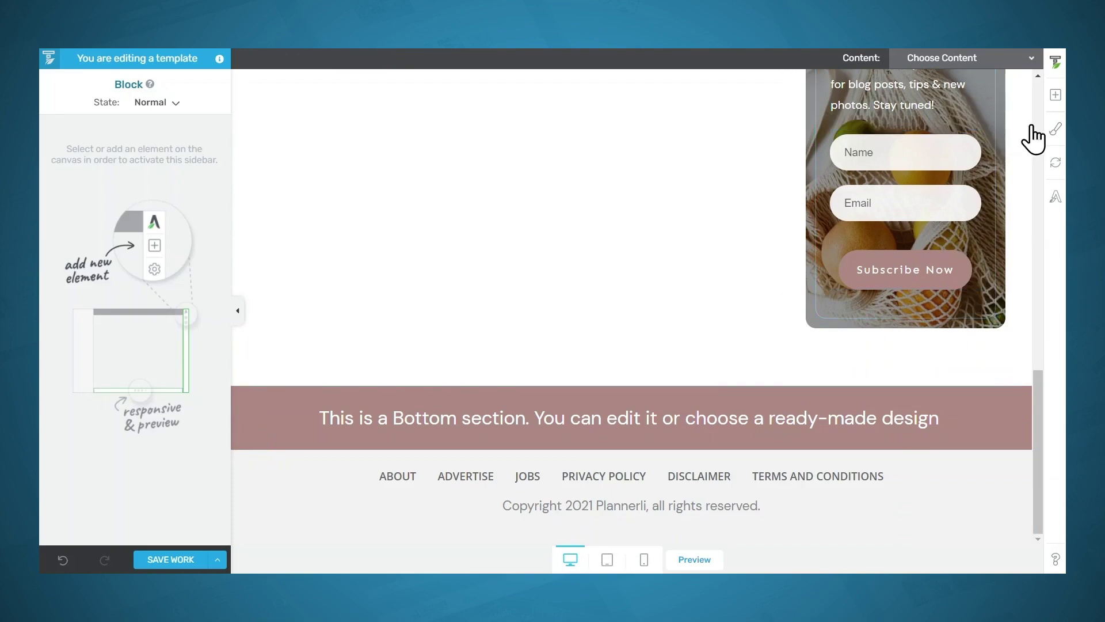
pyautogui.click(1053, 103)
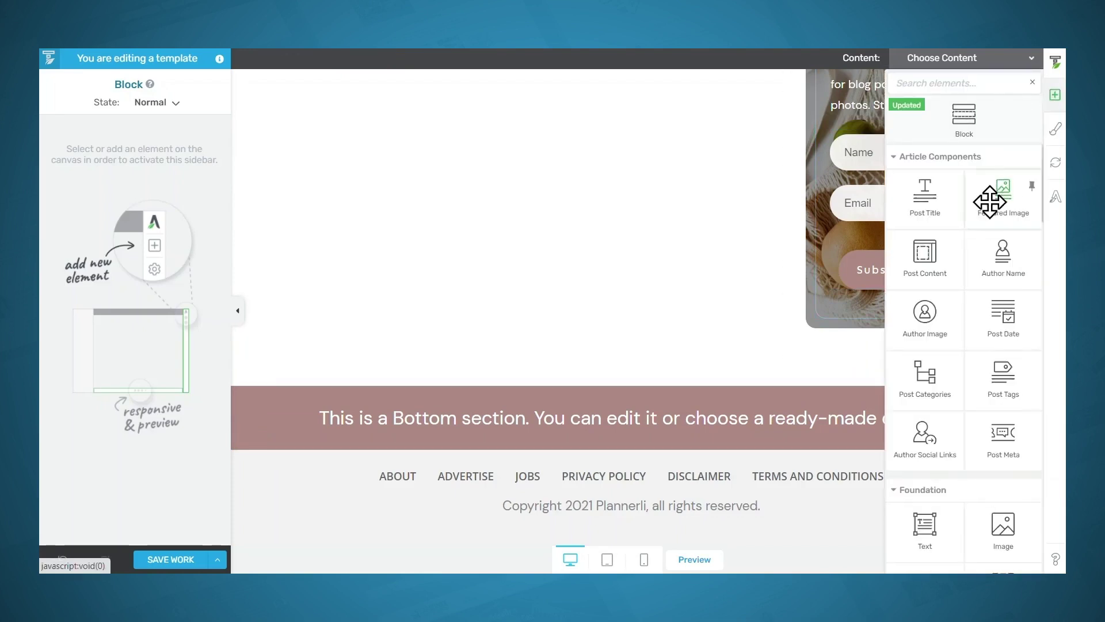
pyautogui.scroll(-3, 989, 201)
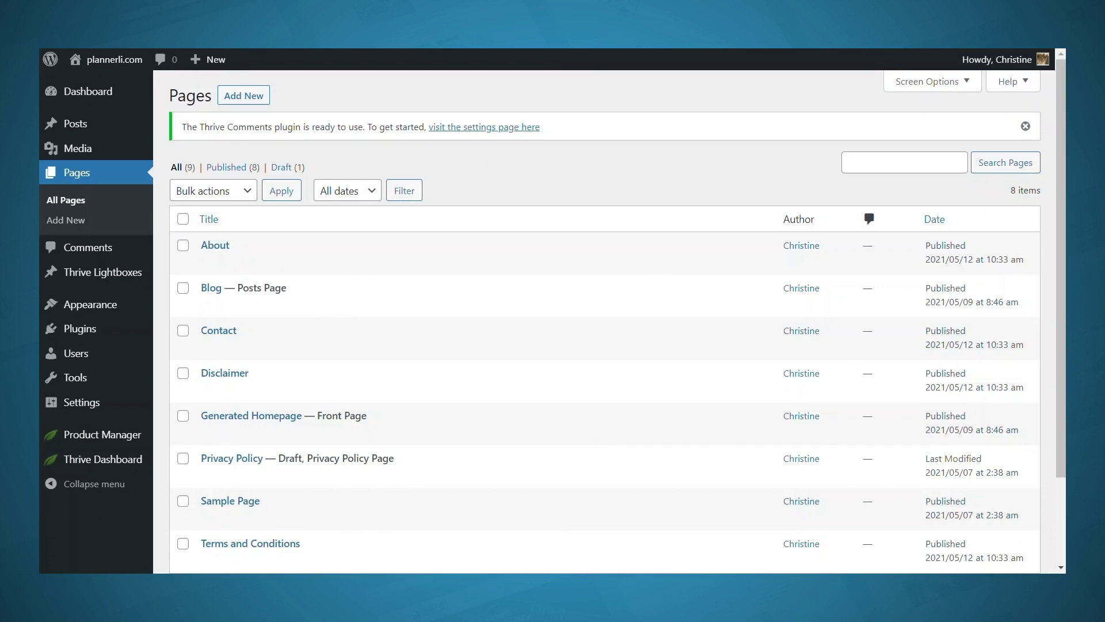
# Step: Open the About page for editing with Thrive Architect as a Normal Page, and review it down to the footer
pyautogui.moveTo(413, 258)
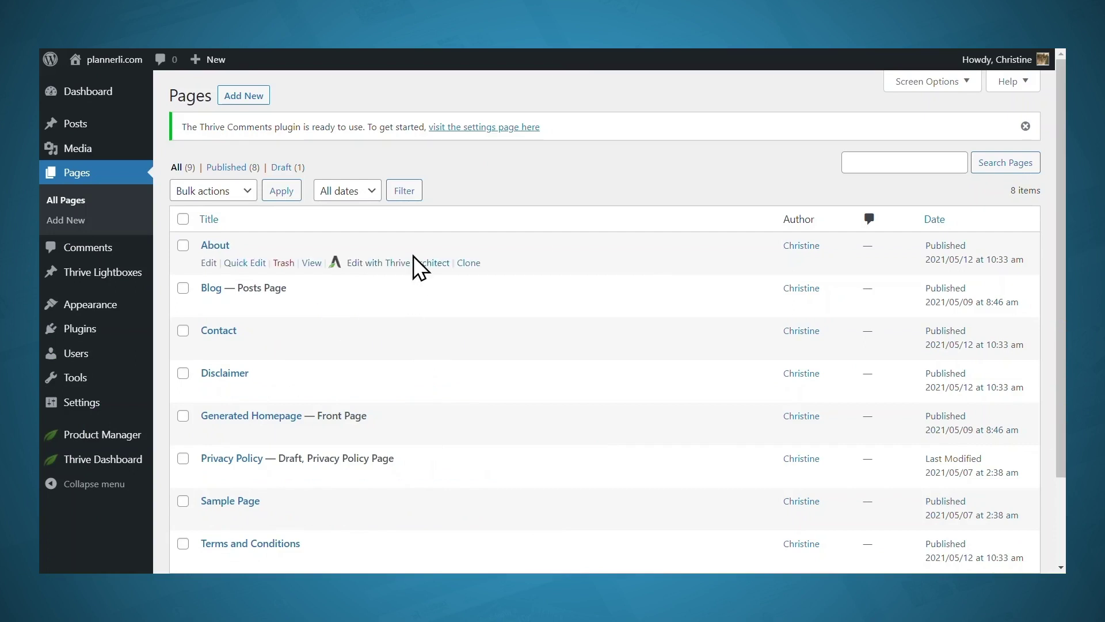
pyautogui.click(400, 263)
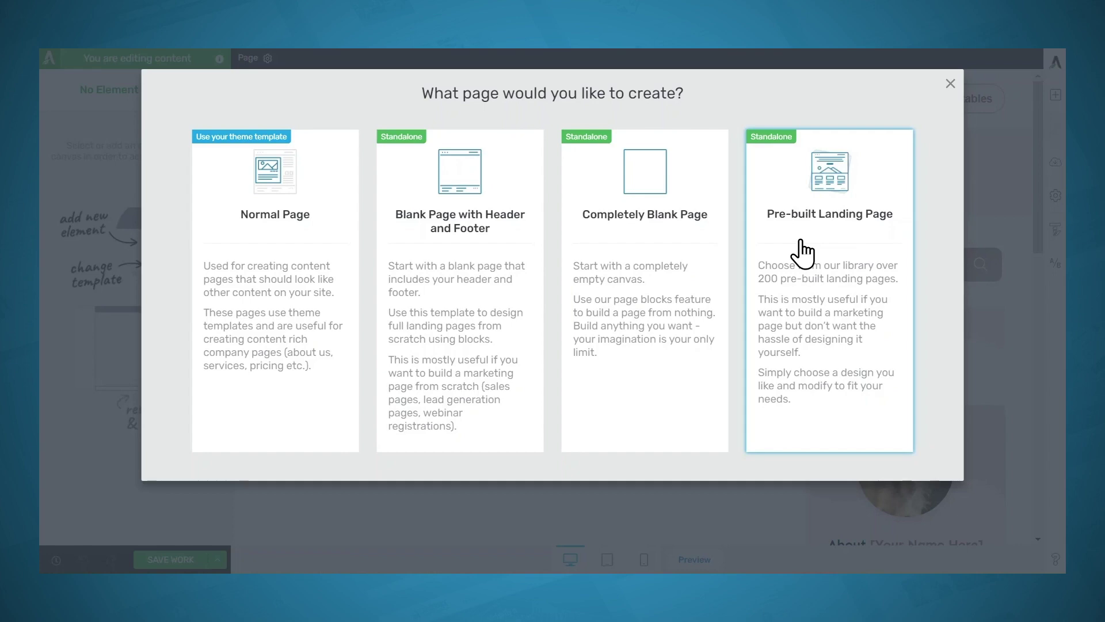
pyautogui.click(308, 262)
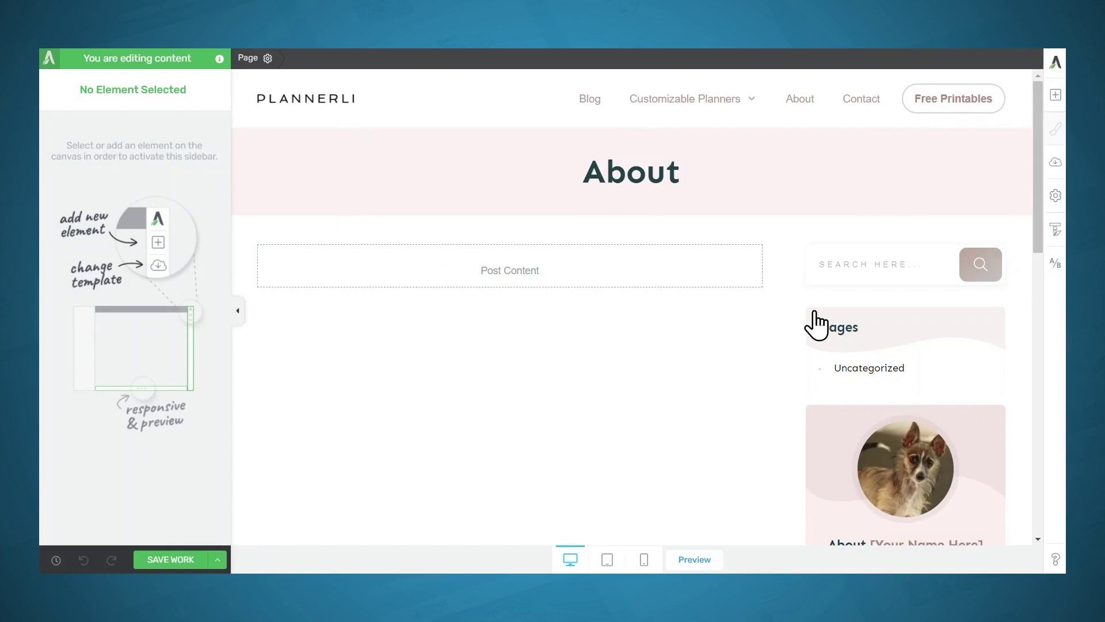
pyautogui.scroll(-10, 881, 328)
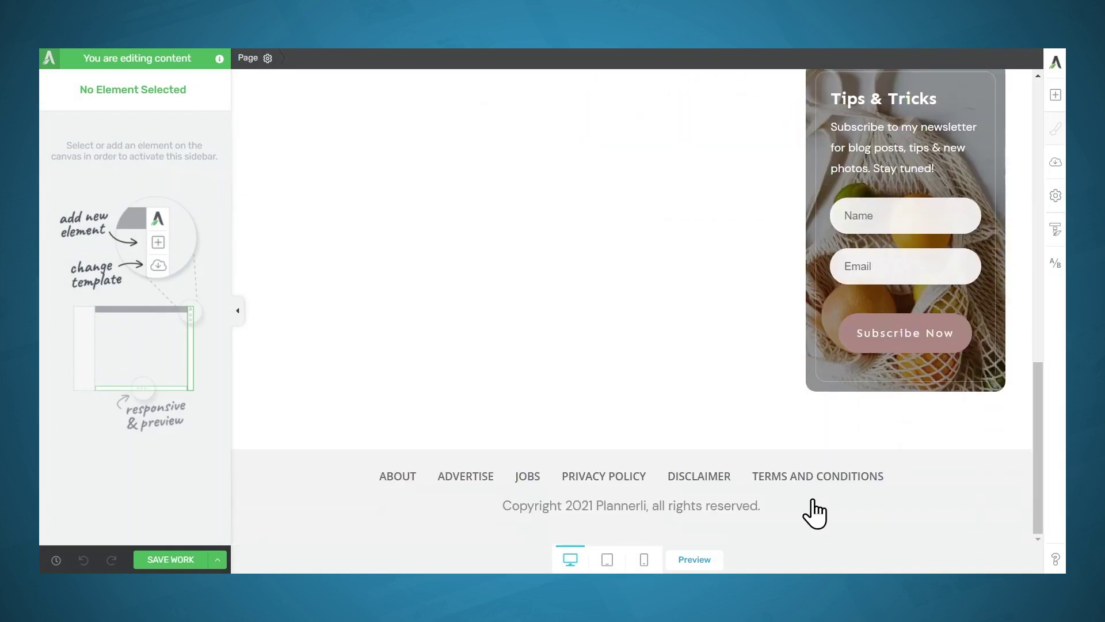
pyautogui.scroll(10, 811, 512)
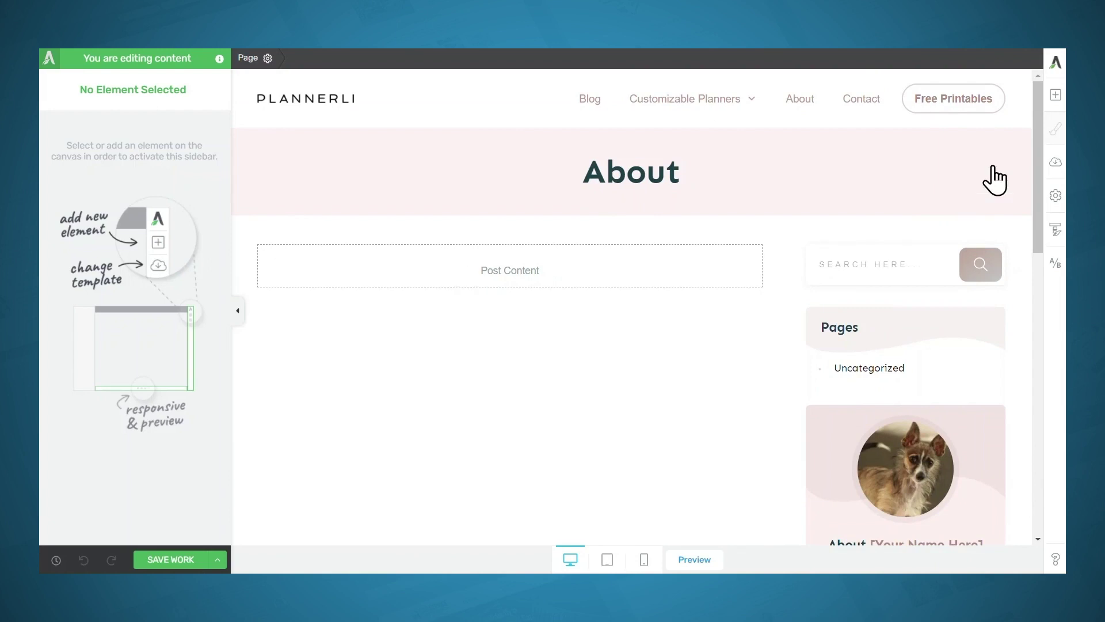
# Step: Insert the content block with the purple phone image and The Story, Problem and Solution texts into the page's post content, and review it
pyautogui.click(1055, 95)
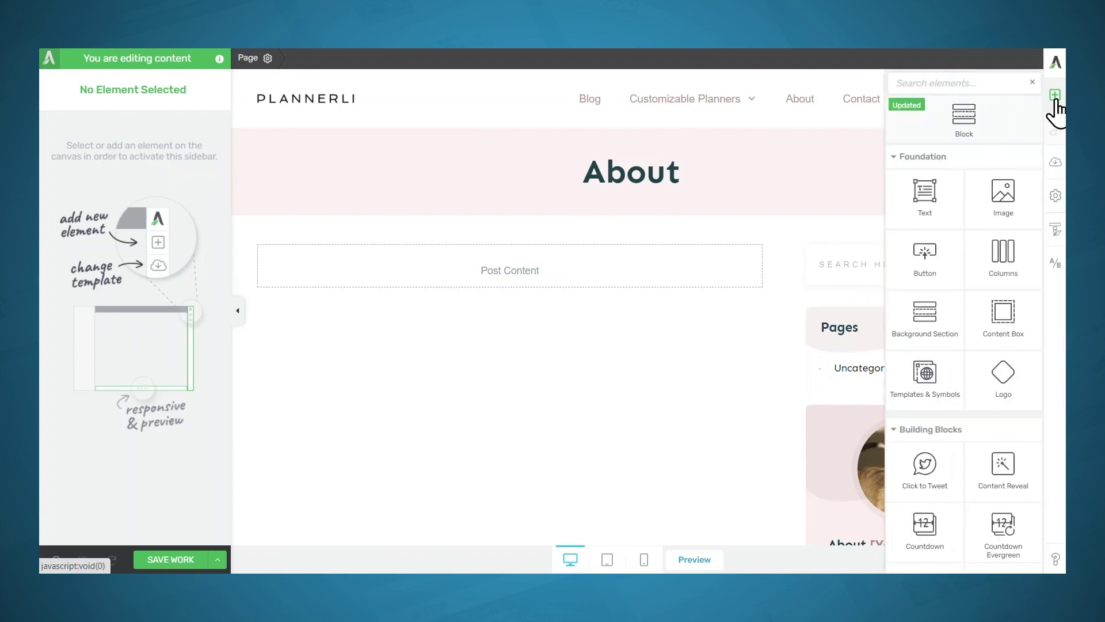
pyautogui.moveTo(961, 119); pyautogui.dragTo(543, 271)
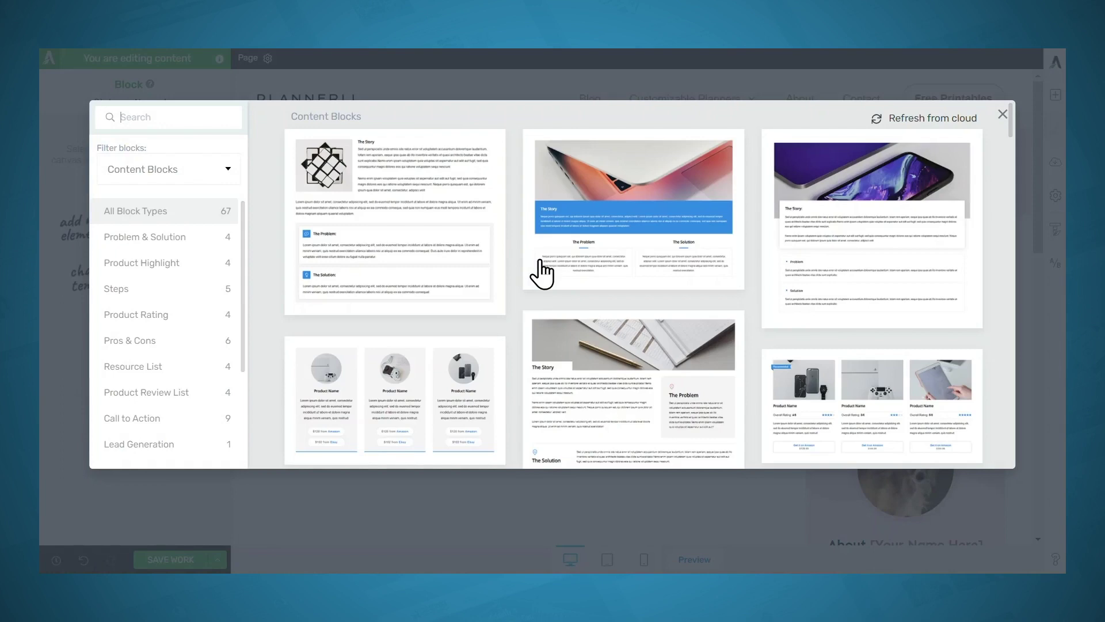
pyautogui.click(850, 260)
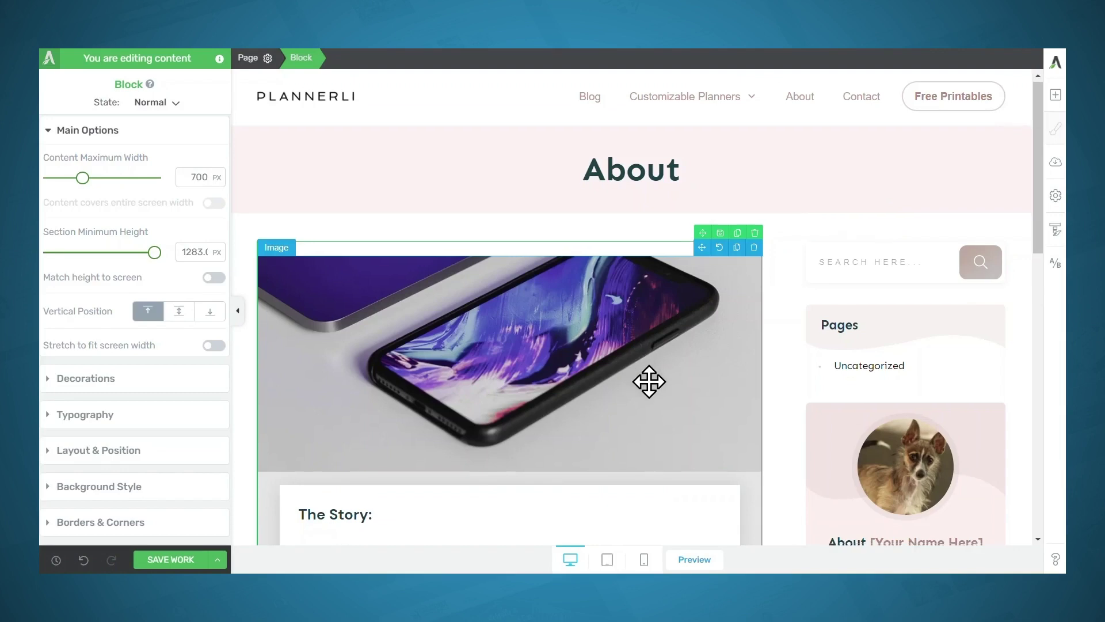
pyautogui.scroll(-7, 639, 323)
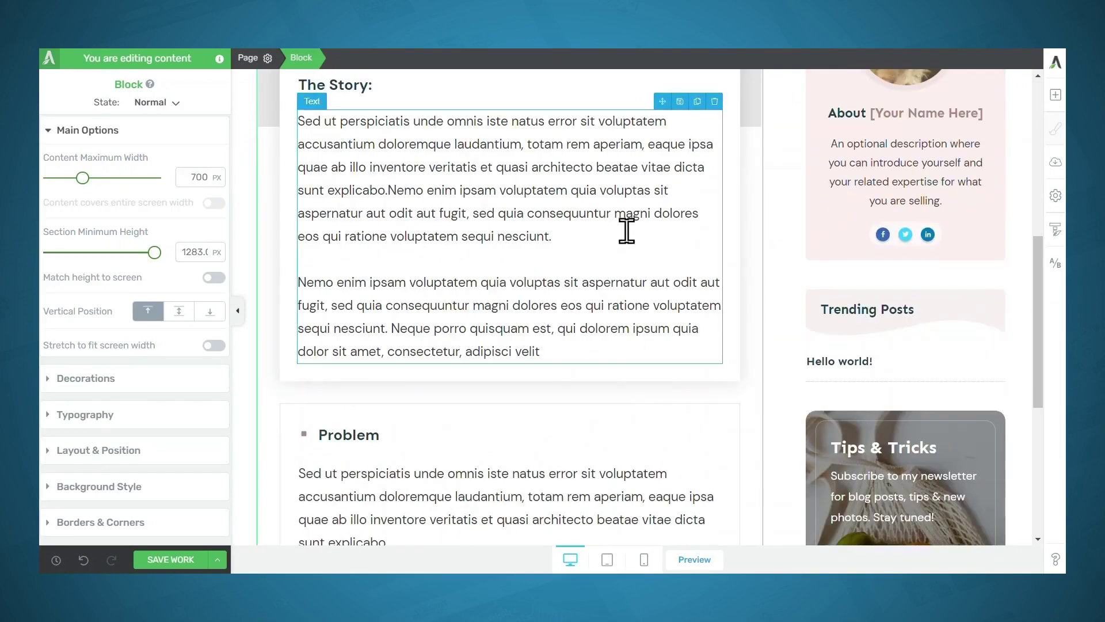
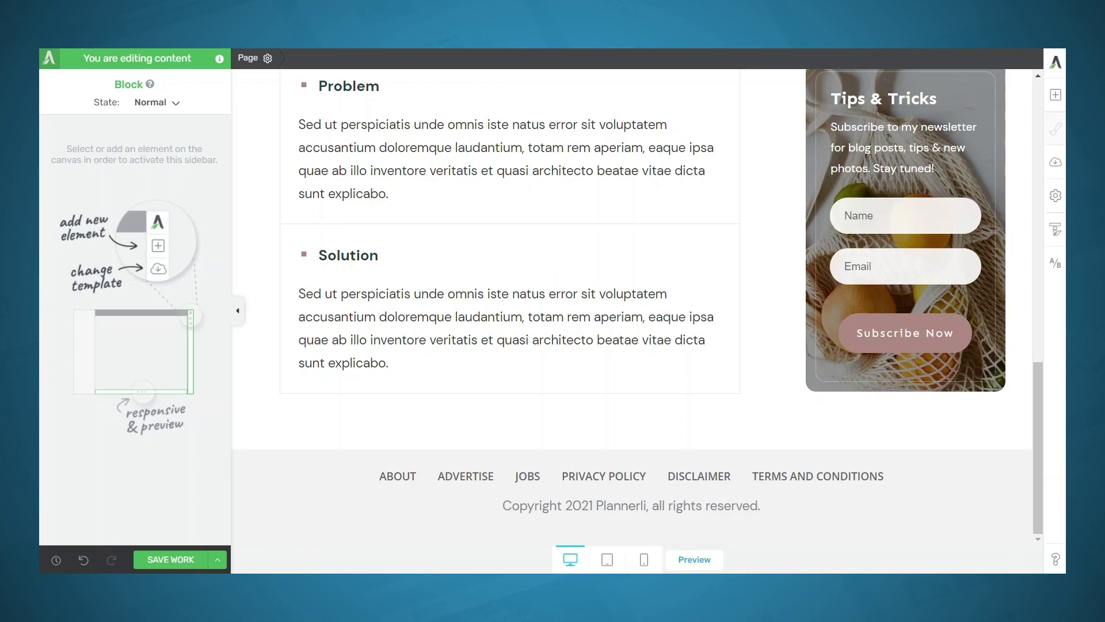
pyautogui.scroll(15, 696, 476)
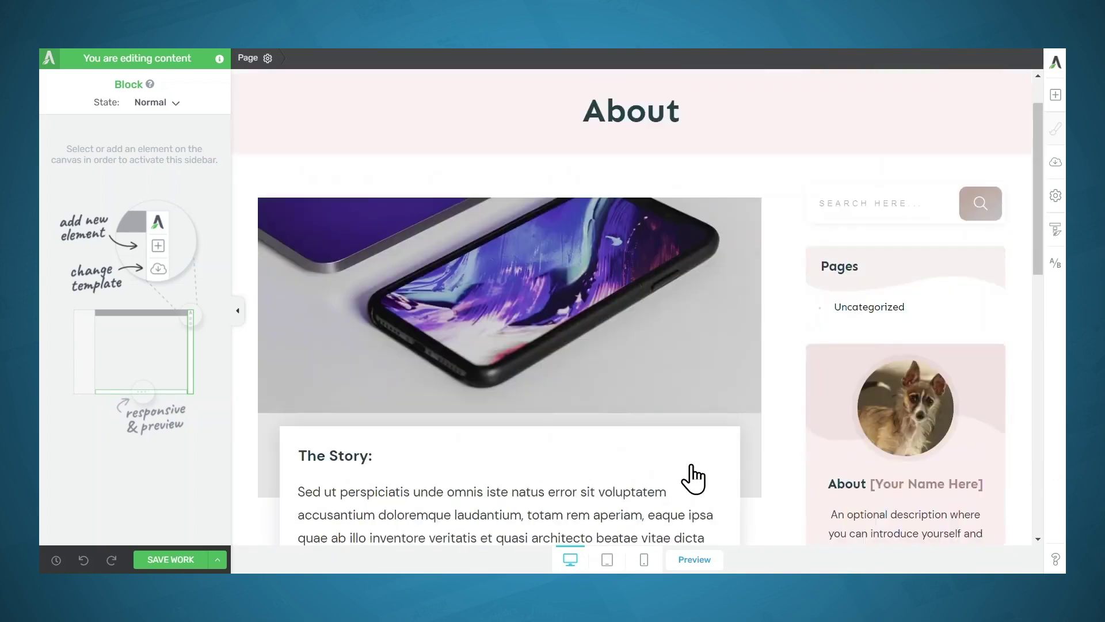
# Step: Delete the whole phone-image content block from the About page
pyautogui.click(668, 333)
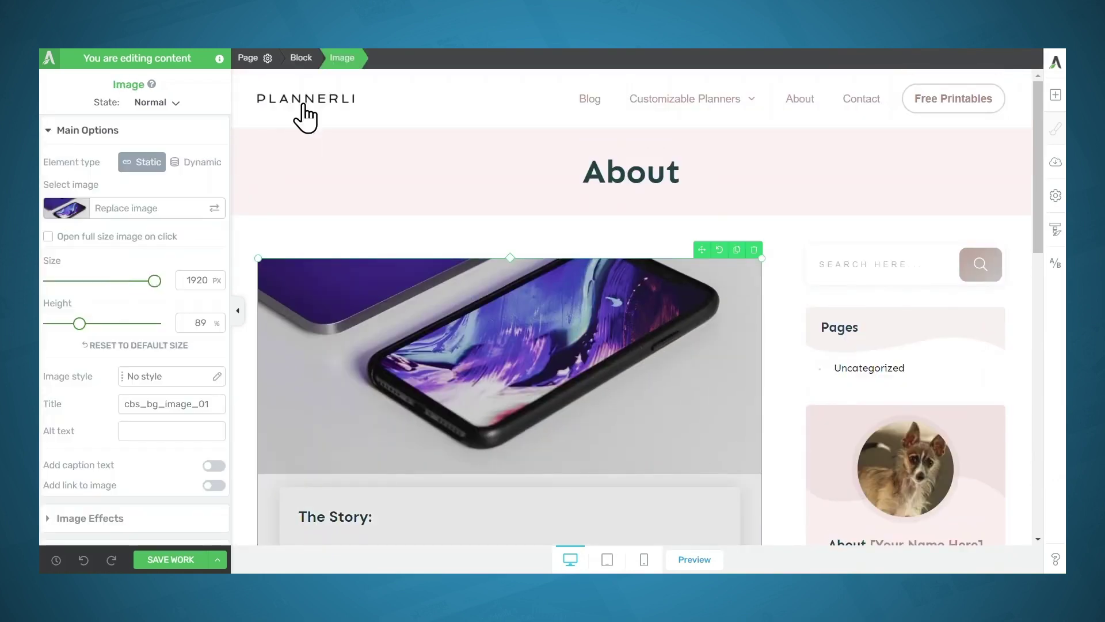
pyautogui.click(298, 58)
pyautogui.click(754, 239)
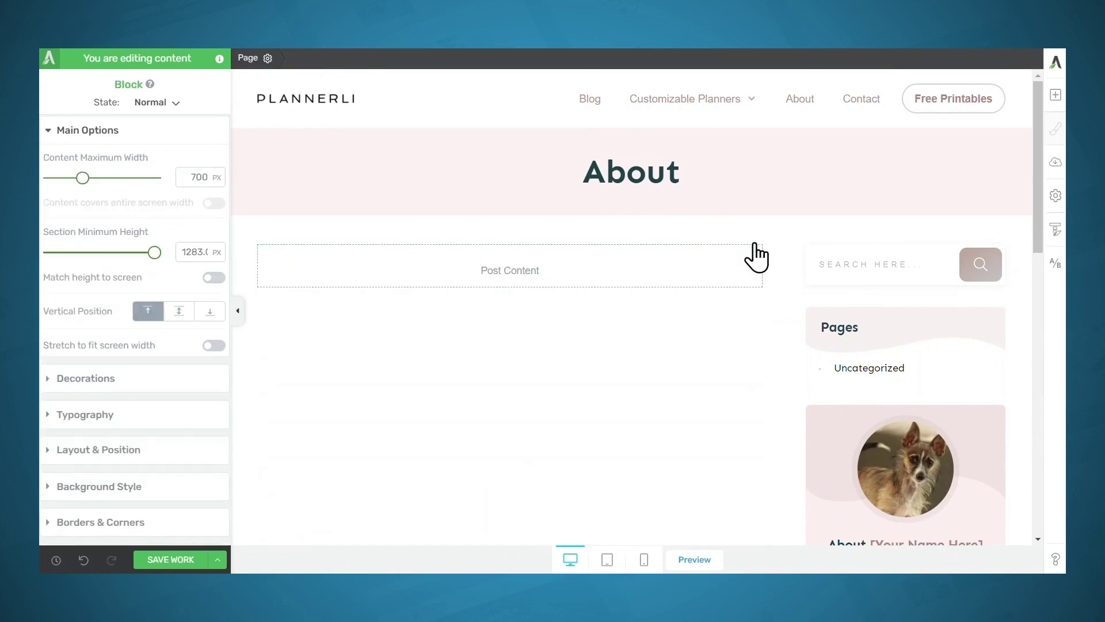
# Step: Add a text element to the About page's post content and paste the copied placeholder paragraphs into it
pyautogui.click(1057, 96)
pyautogui.moveTo(923, 187); pyautogui.dragTo(528, 279)
pyautogui.hotkey('ctrl', 'v')
pyautogui.scroll(-7, 455, 325)
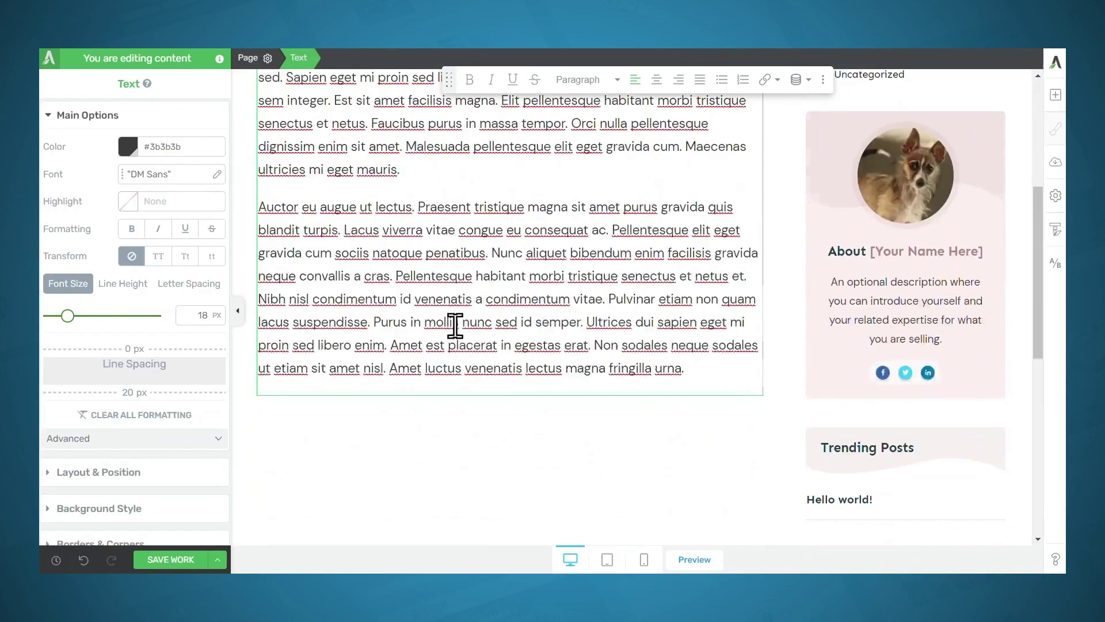
# Step: Search the elements for "style" and add a Styled List below the pasted text
pyautogui.click(1057, 98)
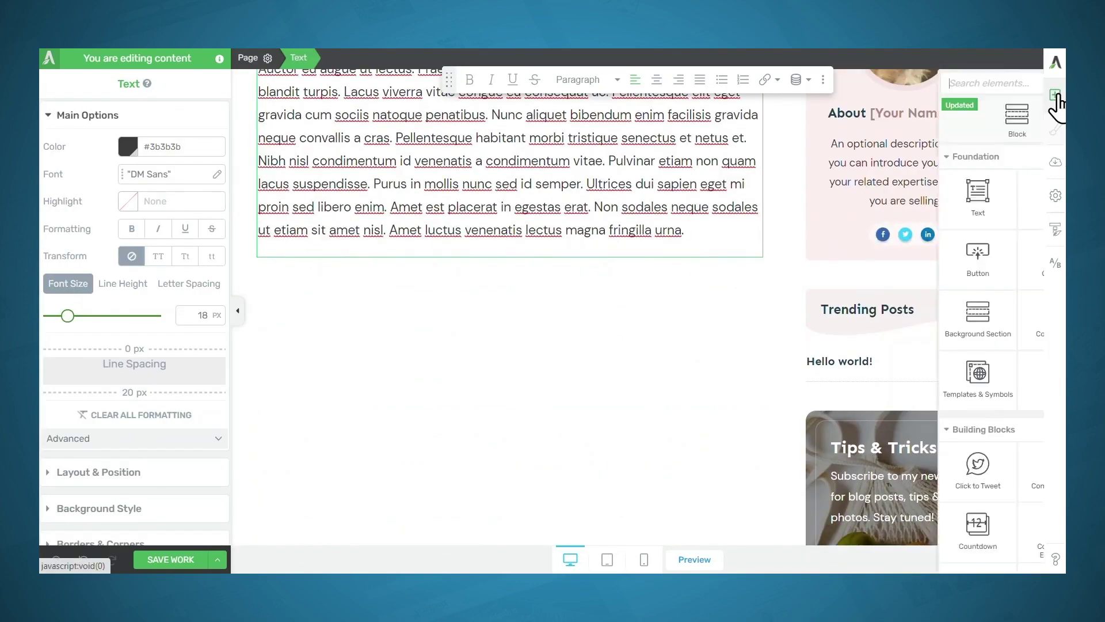
pyautogui.write('style')
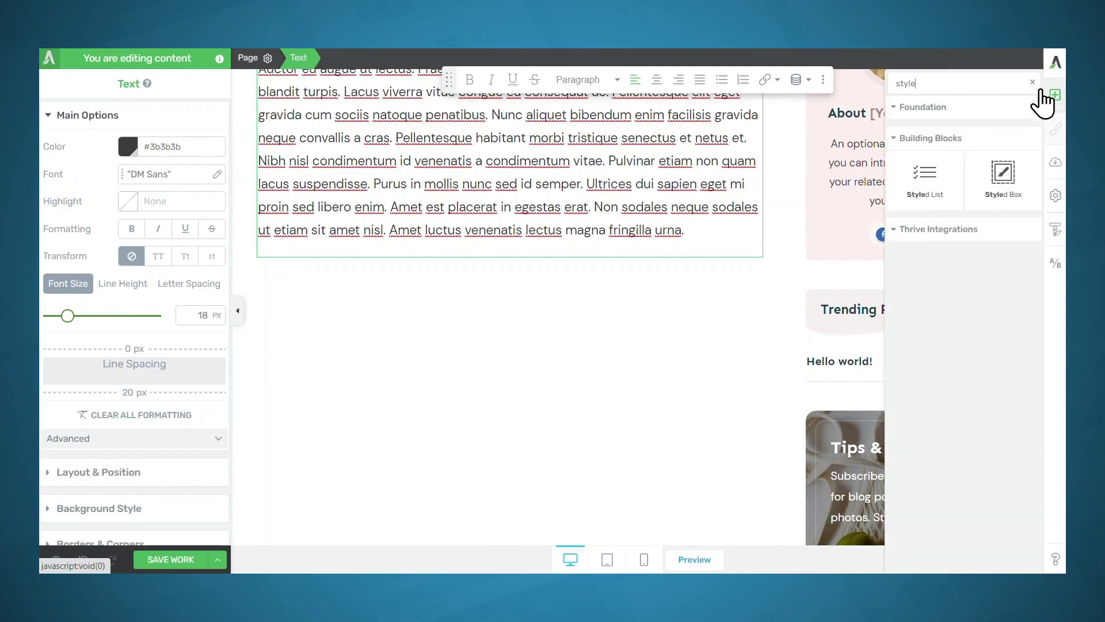
pyautogui.moveTo(929, 170); pyautogui.dragTo(530, 241)
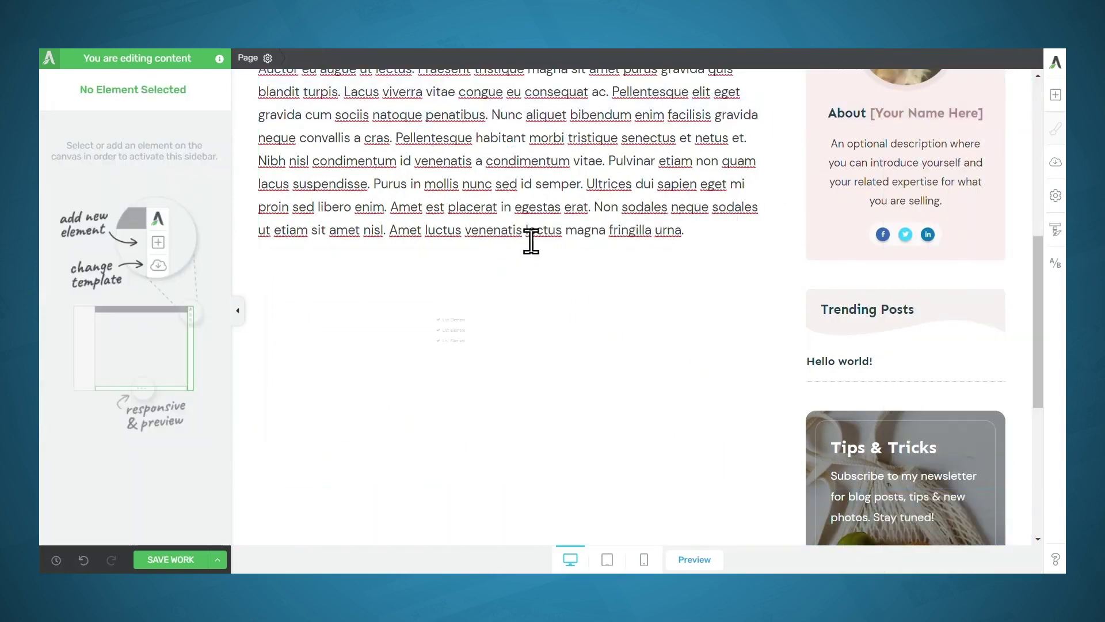
# Step: Add an image element below the styled list, using the media library photo of hands writing in a planner at a black desk
pyautogui.click(1056, 97)
pyautogui.moveTo(1014, 172); pyautogui.dragTo(512, 406)
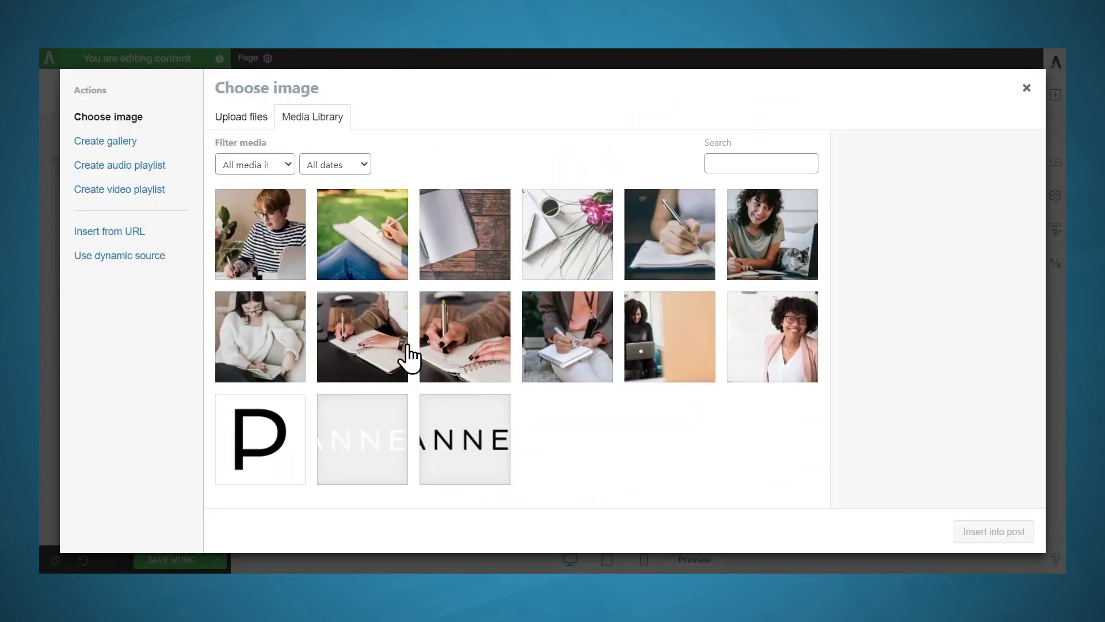
pyautogui.click(381, 360)
pyautogui.click(994, 532)
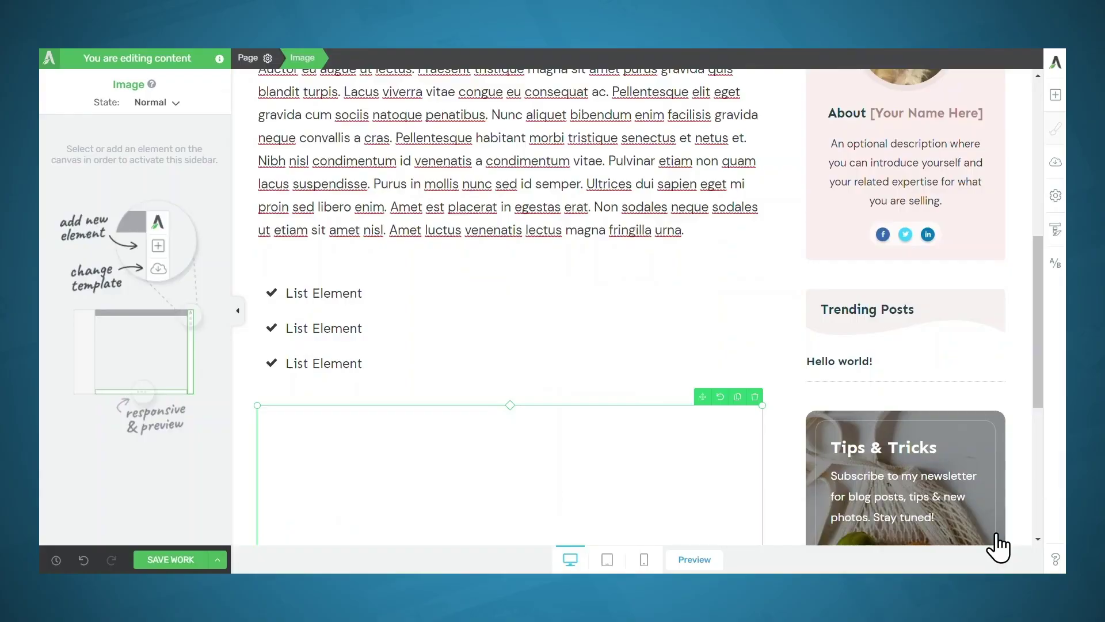
pyautogui.scroll(-3, 716, 454)
pyautogui.scroll(-3, 716, 454)
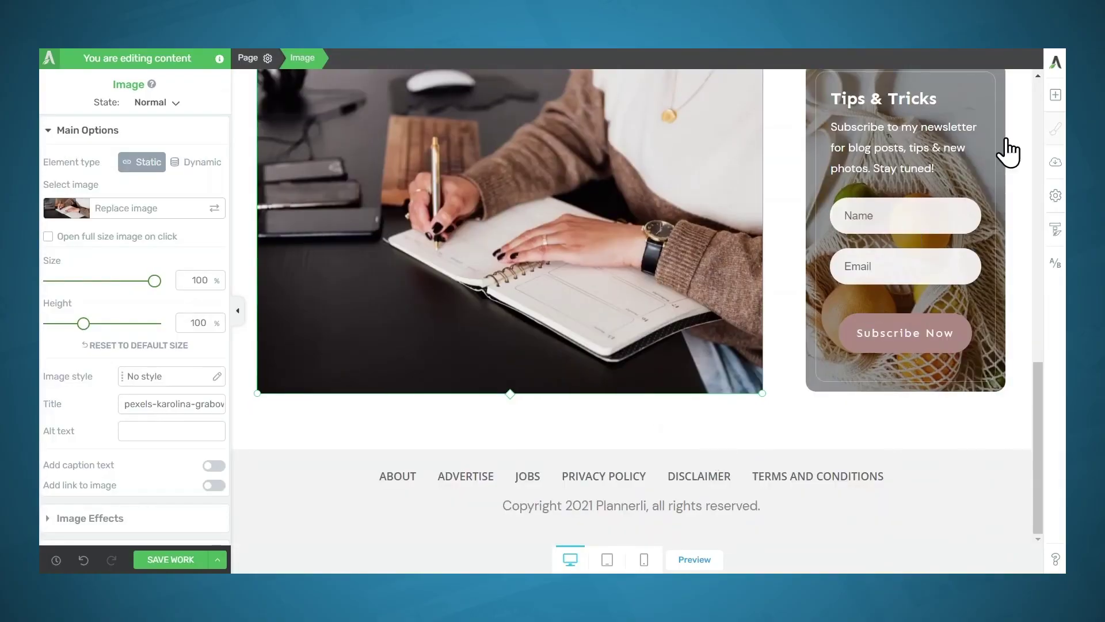
# Step: Add a button below the planner photo, and a two-column 2/3 and 1/3 layout beneath the button
pyautogui.click(1057, 96)
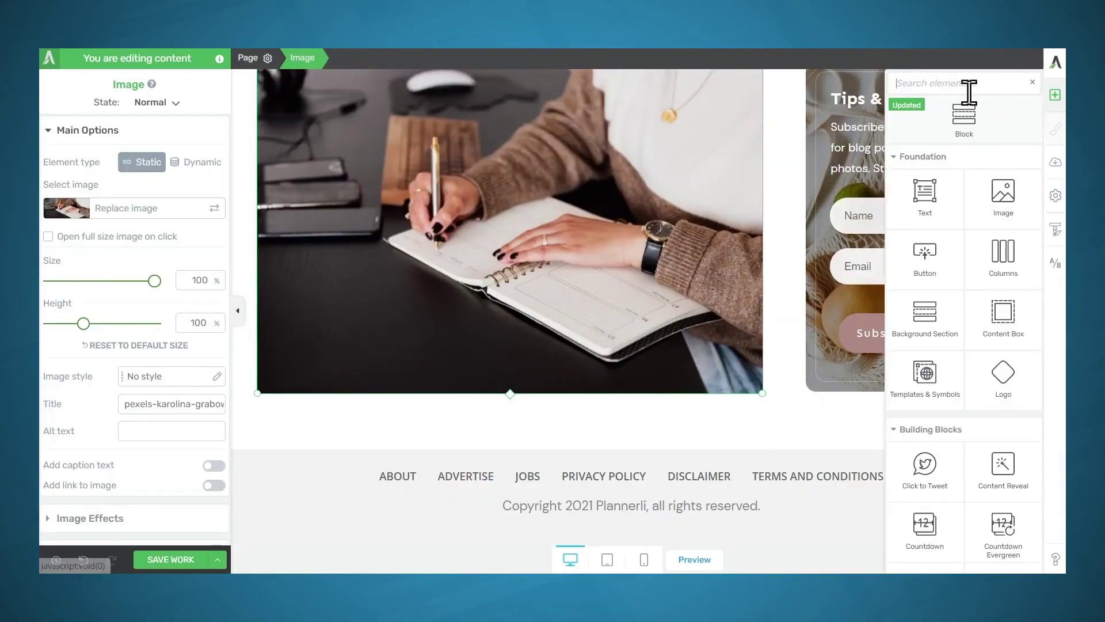
pyautogui.moveTo(917, 255); pyautogui.dragTo(513, 402)
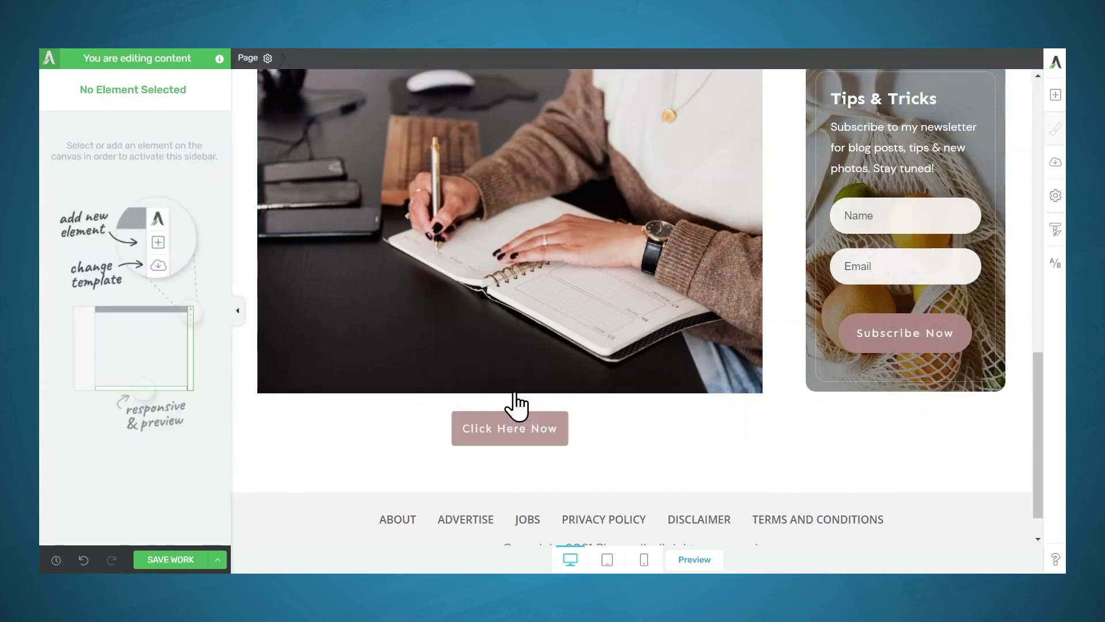
pyautogui.click(1056, 95)
pyautogui.moveTo(1002, 259); pyautogui.dragTo(541, 469)
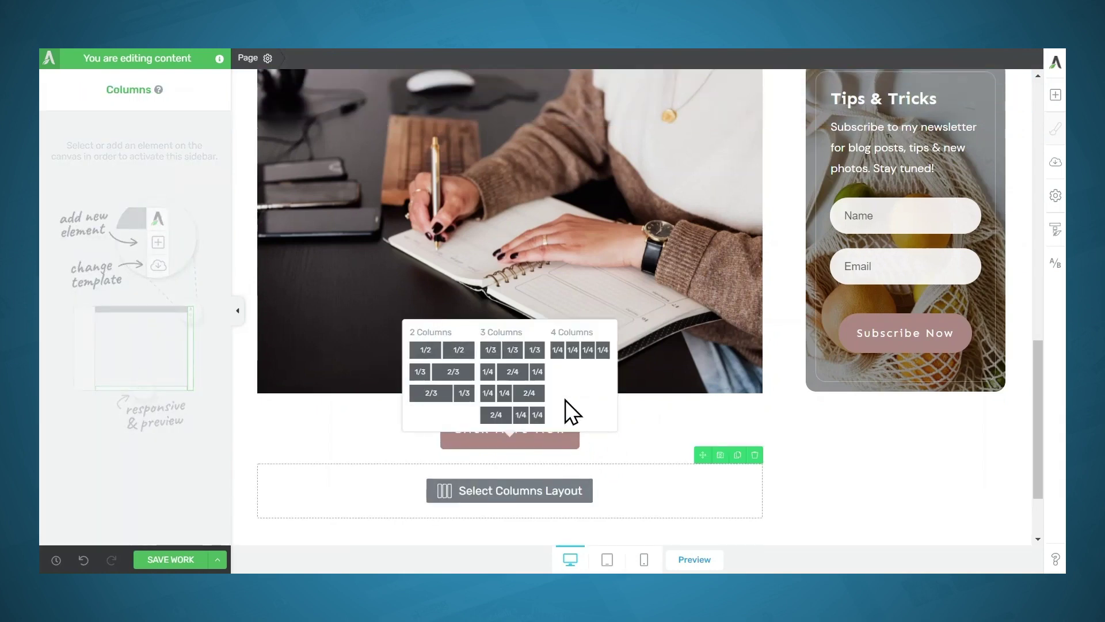
pyautogui.click(464, 393)
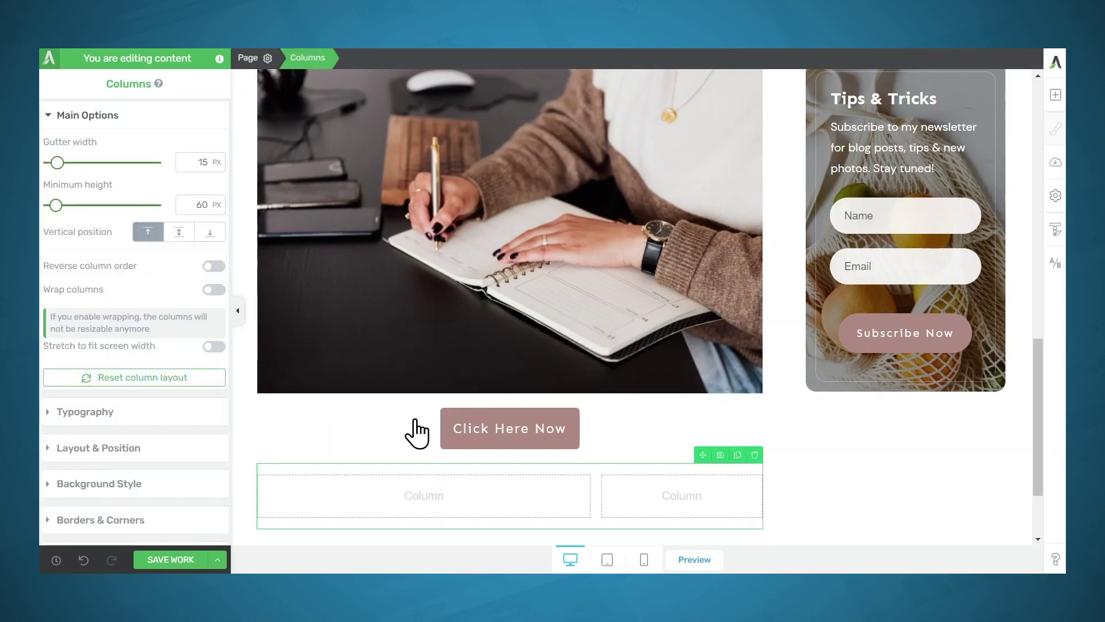
# Step: Move the button into the narrow 1/3 column and the planner photo into the wide 2/3 column
pyautogui.moveTo(517, 419); pyautogui.dragTo(666, 506)
pyautogui.scroll(6, 698, 299)
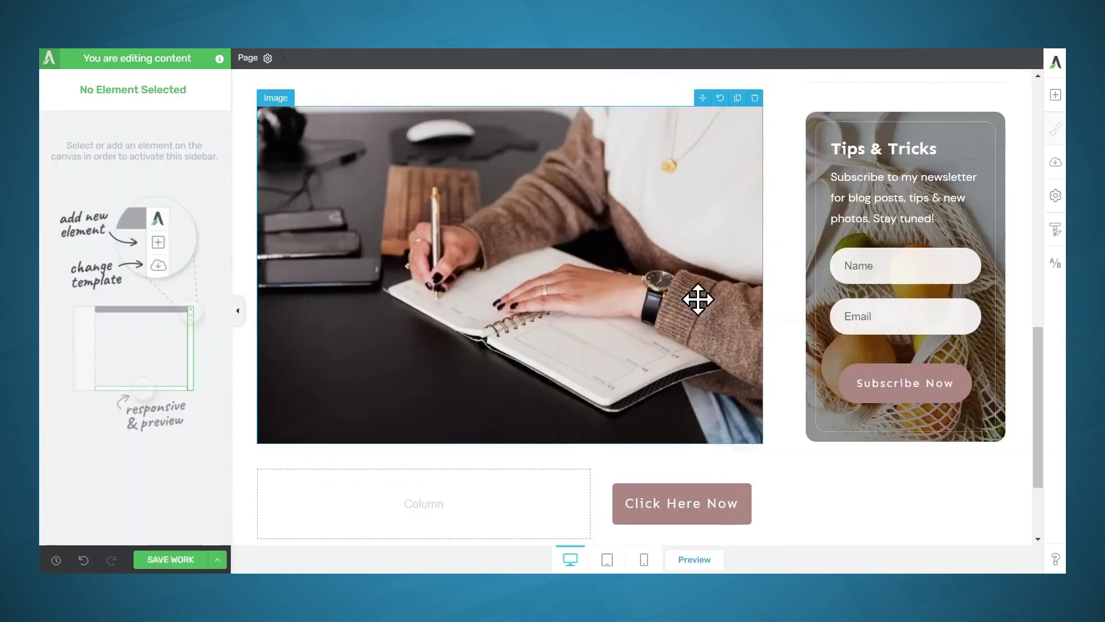
pyautogui.scroll(-4, 696, 323)
pyautogui.moveTo(635, 328); pyautogui.dragTo(484, 430)
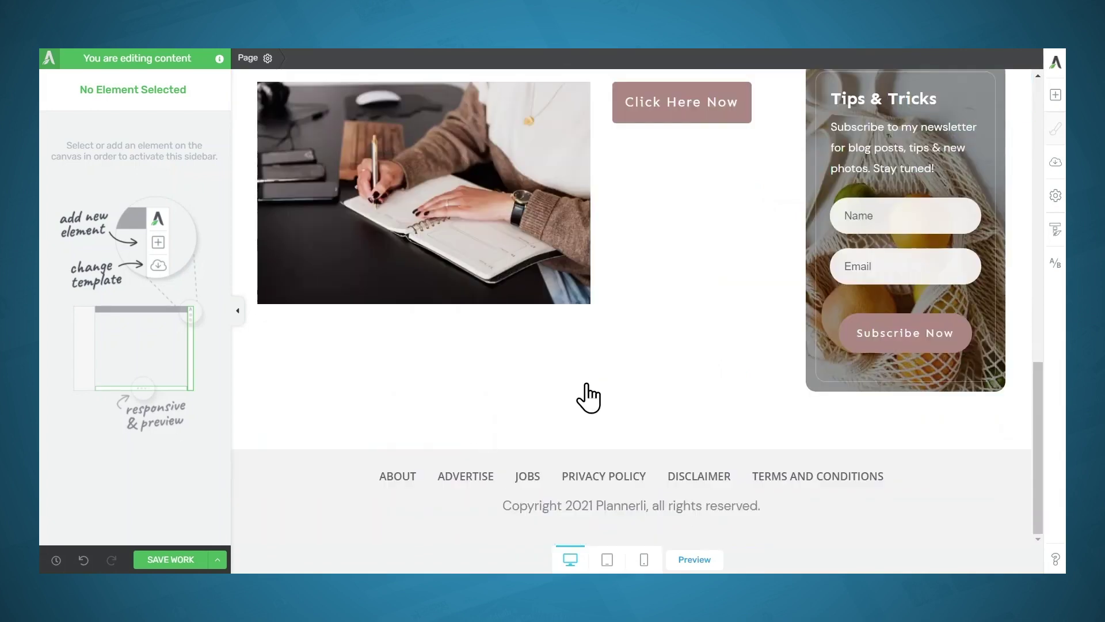
pyautogui.scroll(3, 587, 395)
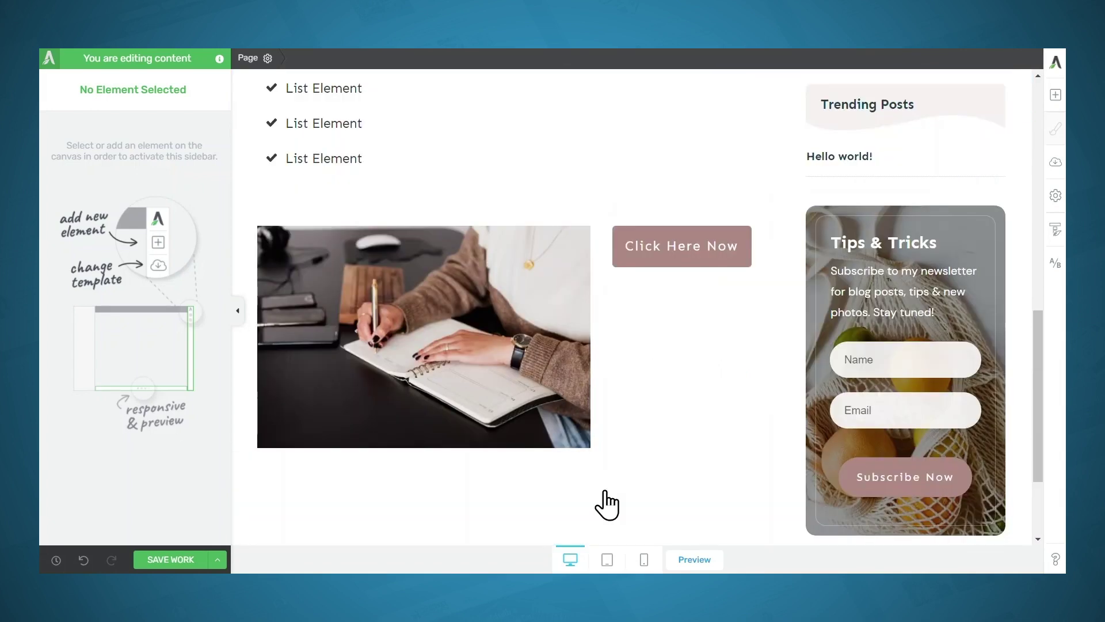
# Step: Browse the element library through the building blocks to see which other elements can be added to the page
pyautogui.click(1057, 95)
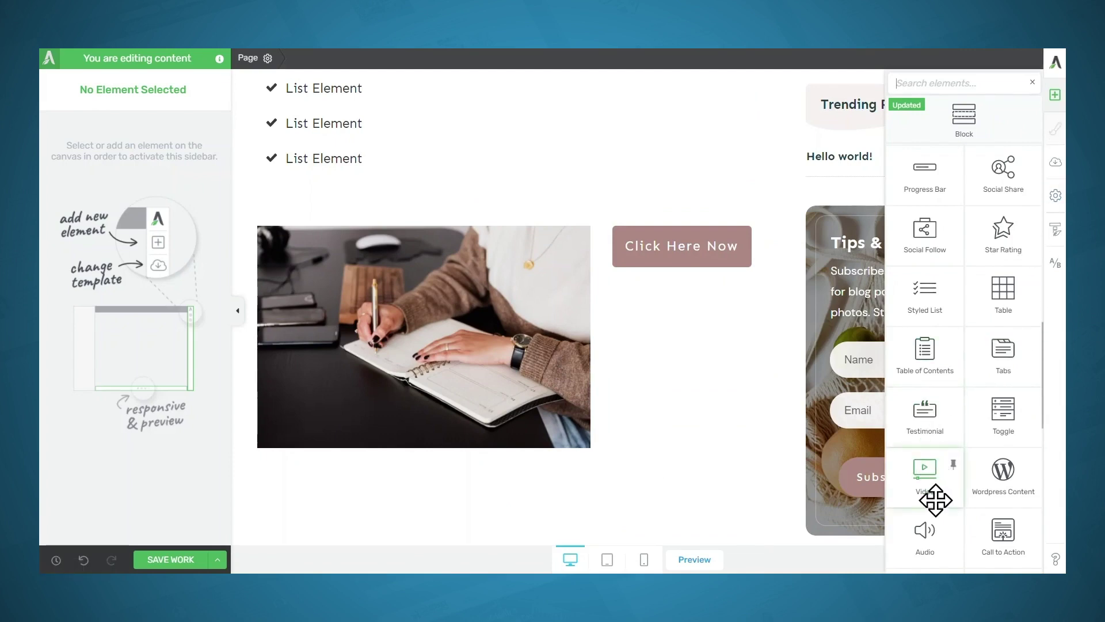
pyautogui.scroll(-3, 936, 500)
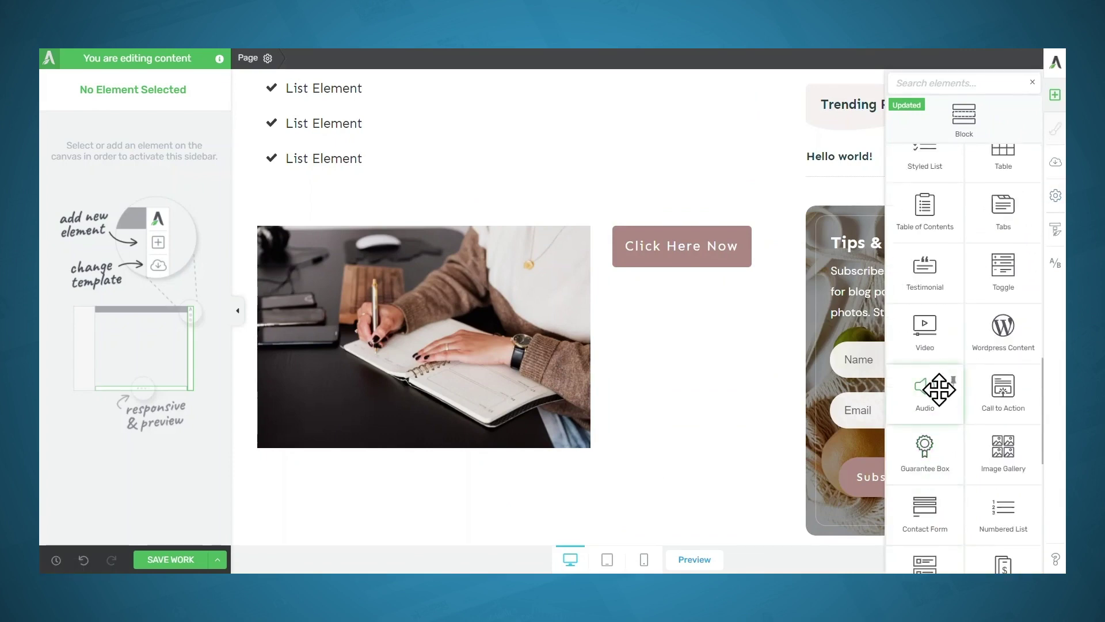
pyautogui.scroll(-3, 979, 443)
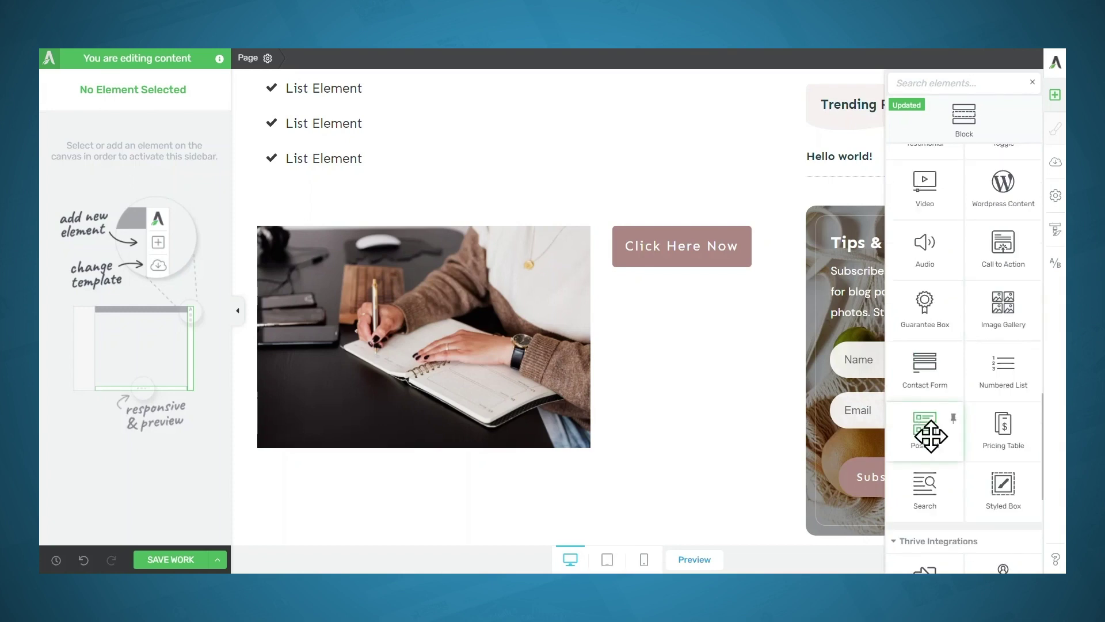